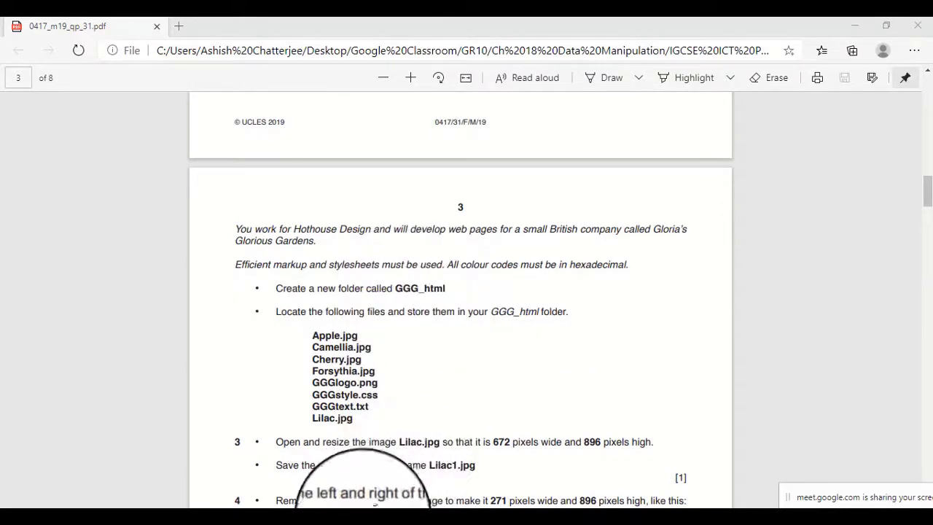
Check the GGG_html folder inside P3 19K against the exam paper's list of files to store in it.
mouse_move(351, 519)
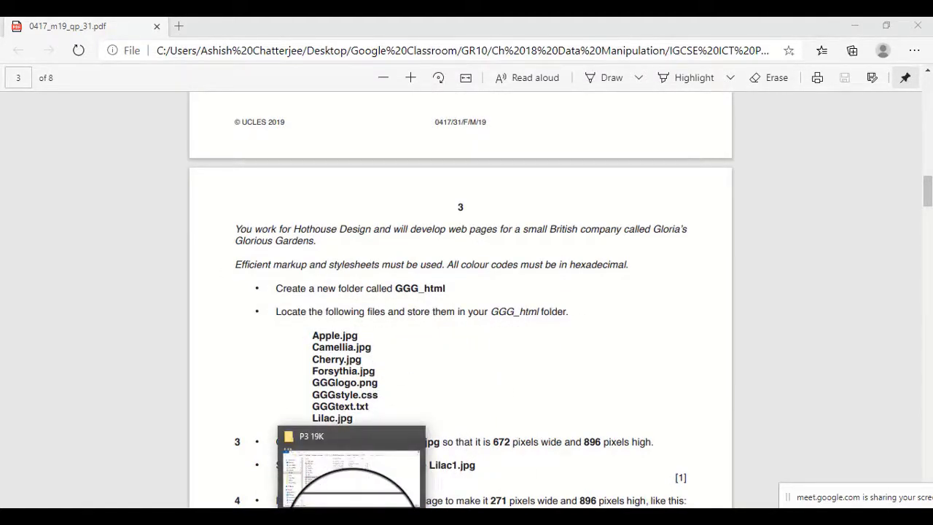
click(351, 519)
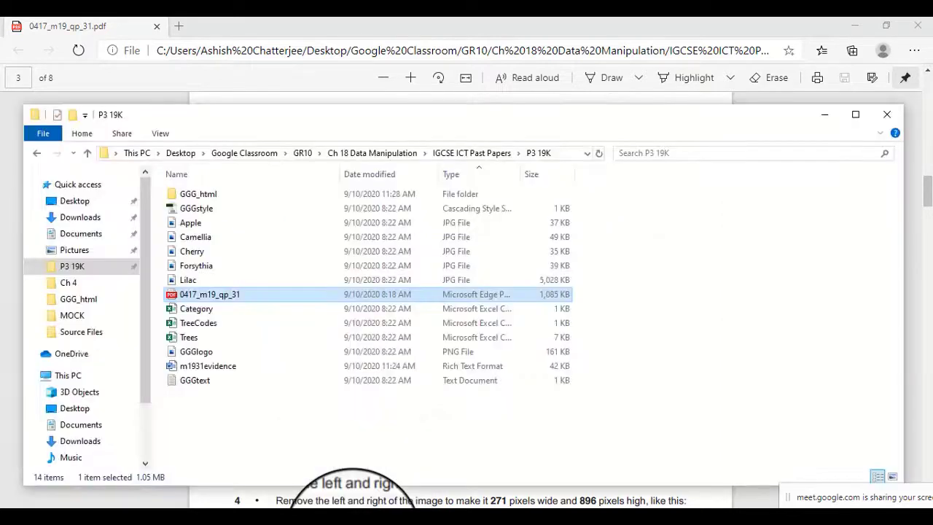
click(208, 195)
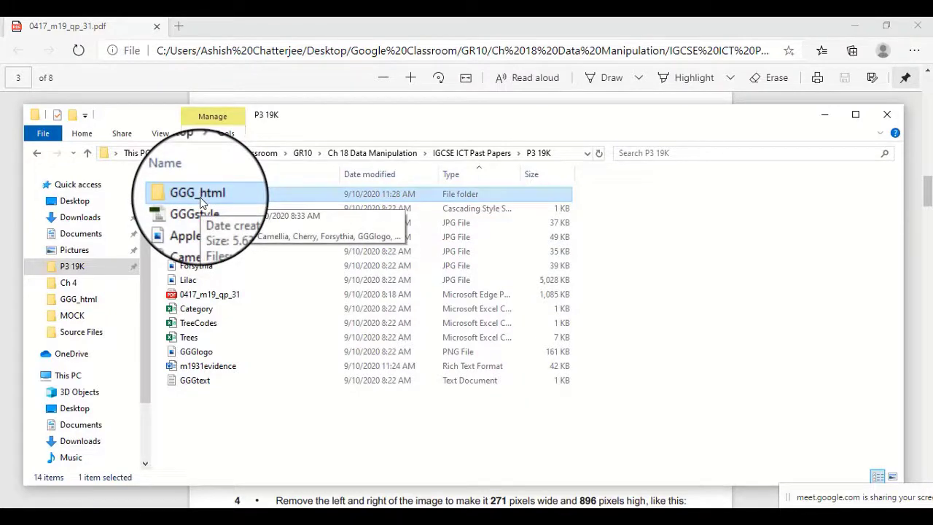
click(825, 115)
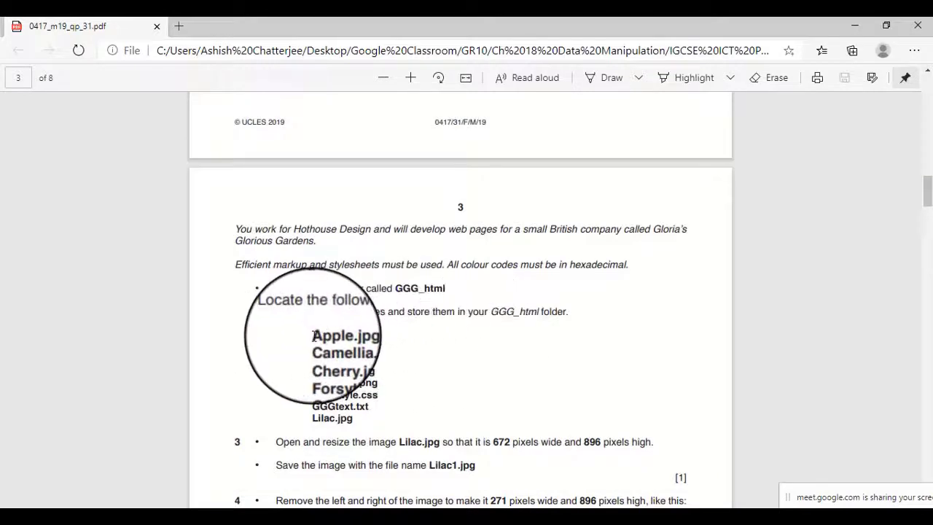
drag(312, 335, 358, 347)
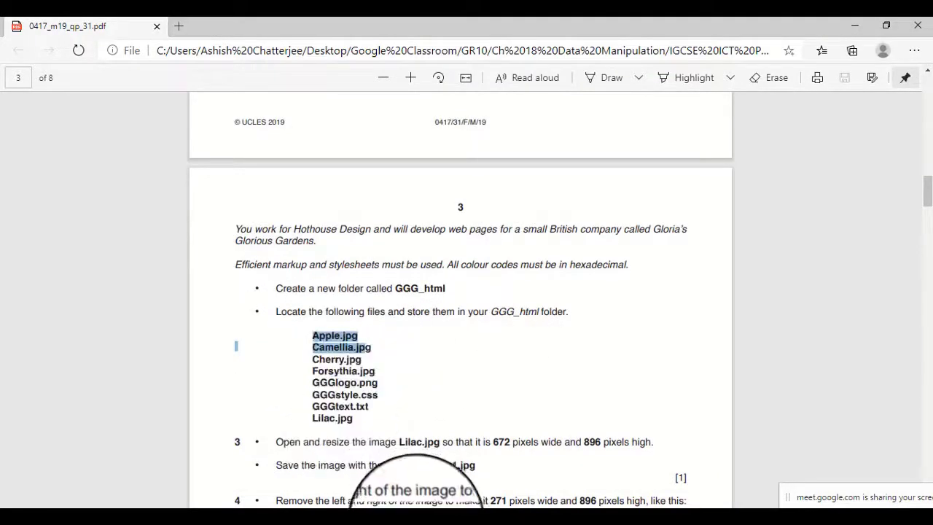
Sort the P3 19K folder by type and copy the five JPG images from Apple to Lilac.
click(358, 522)
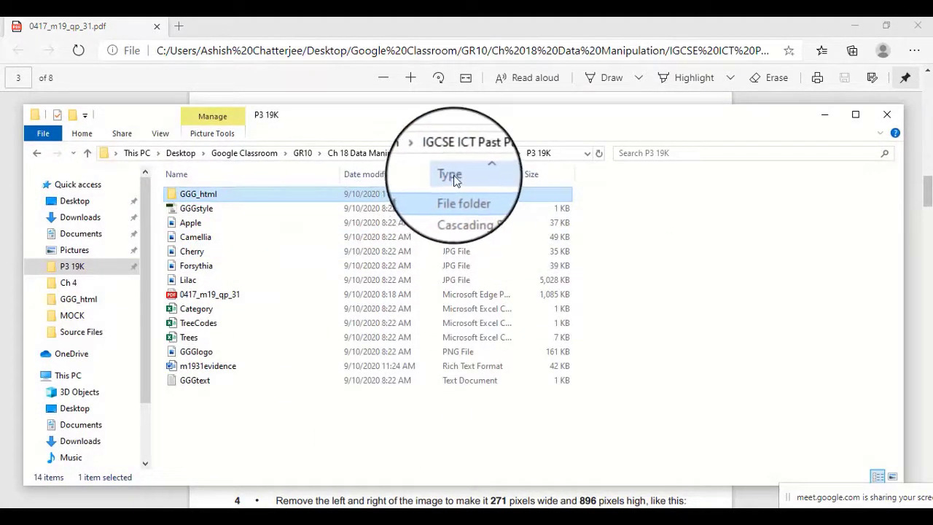
click(452, 175)
click(453, 175)
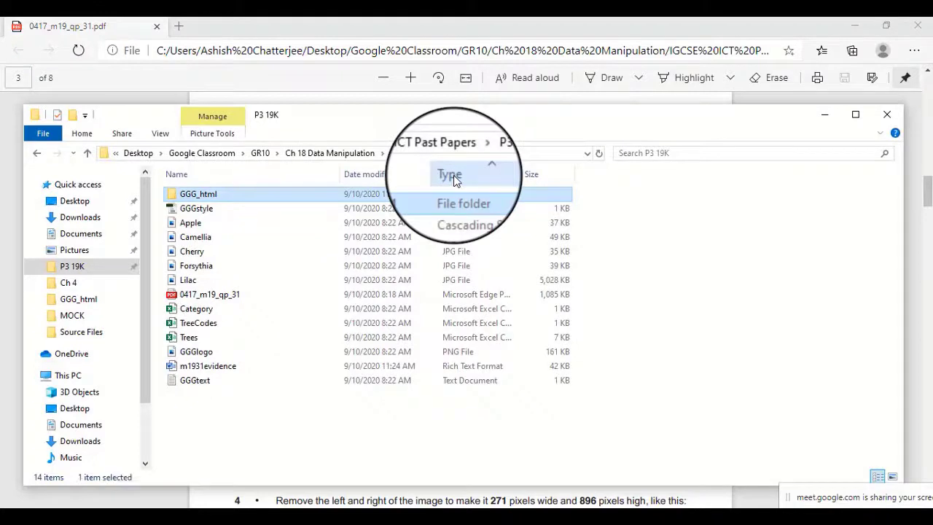
click(194, 223)
shift+click(199, 280)
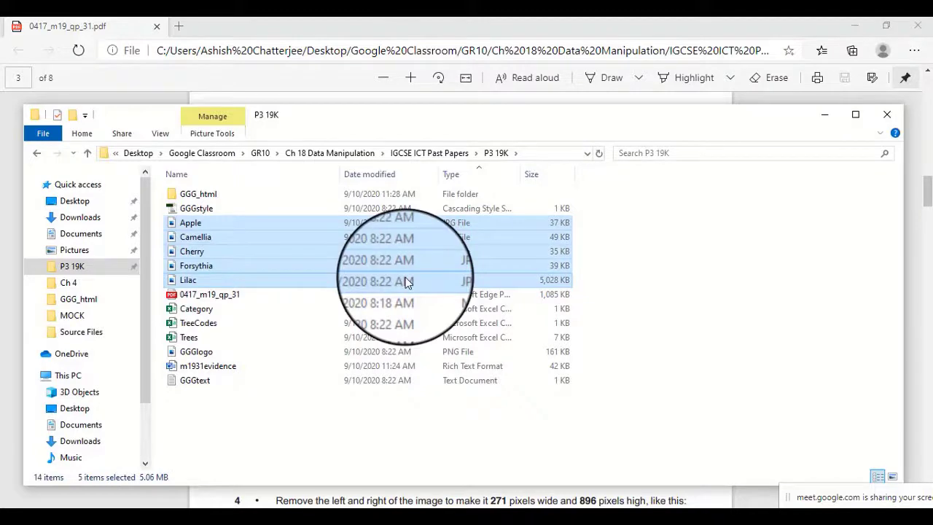
right_click(193, 243)
click(217, 434)
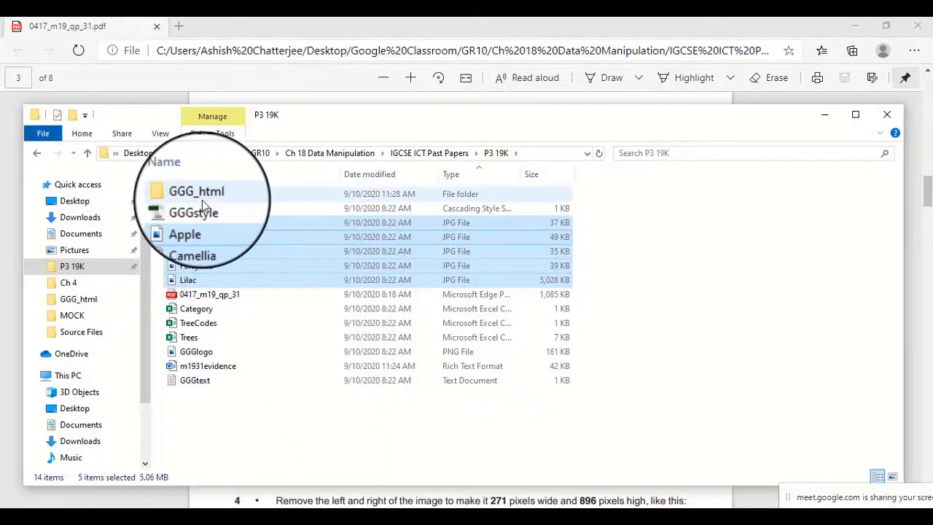
click(359, 32)
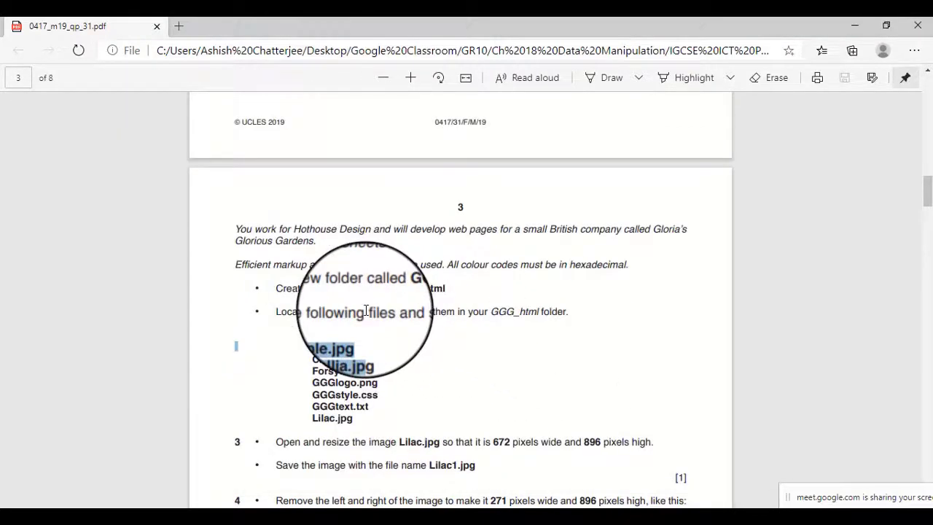
Open the GGG_html folder, and bring up the exam paper's image tasks 3 and 4 for reading.
click(360, 522)
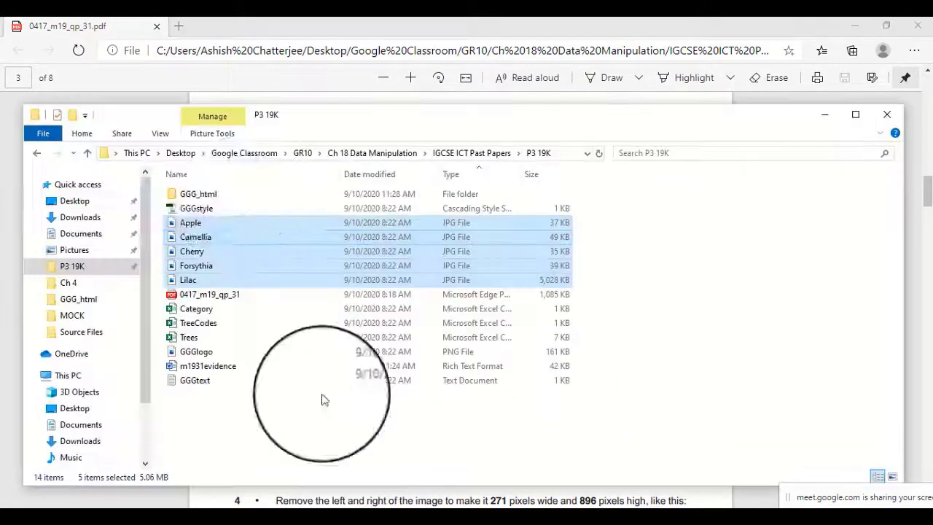
double_click(202, 196)
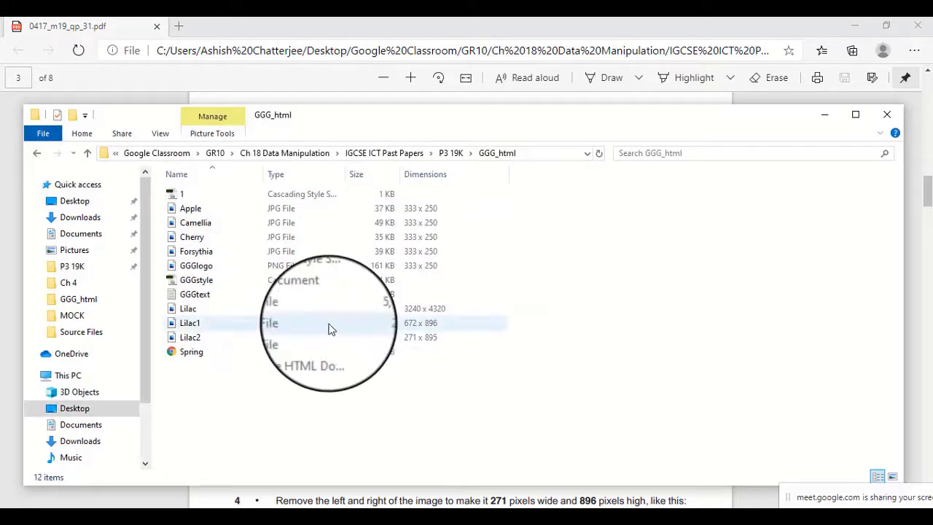
click(474, 96)
scroll(440, 428, down, 2)
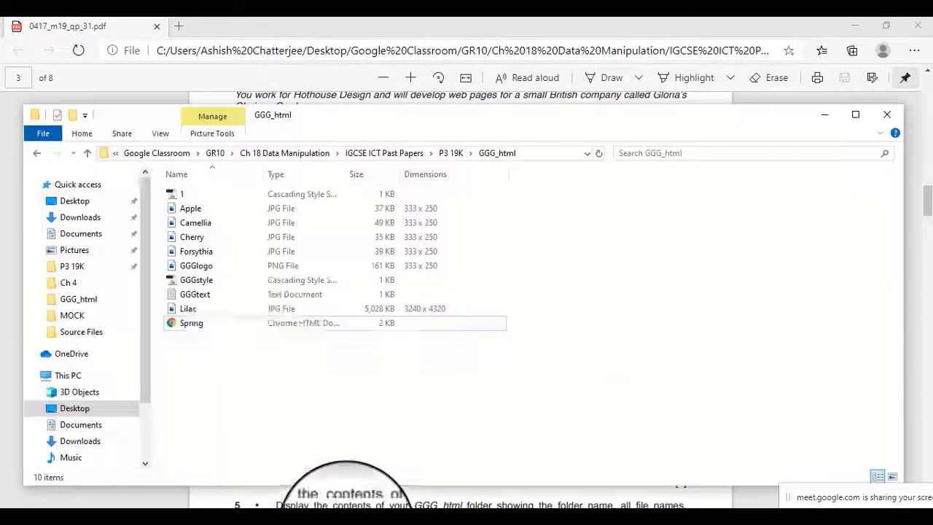
Open the Lilac image from the GGG_html folder in Paint.
click(351, 522)
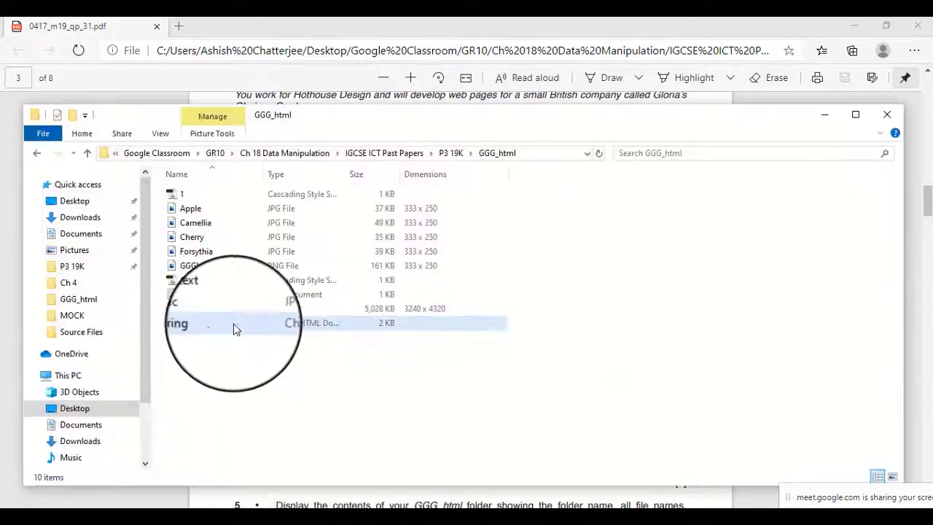
click(193, 308)
right_click(193, 308)
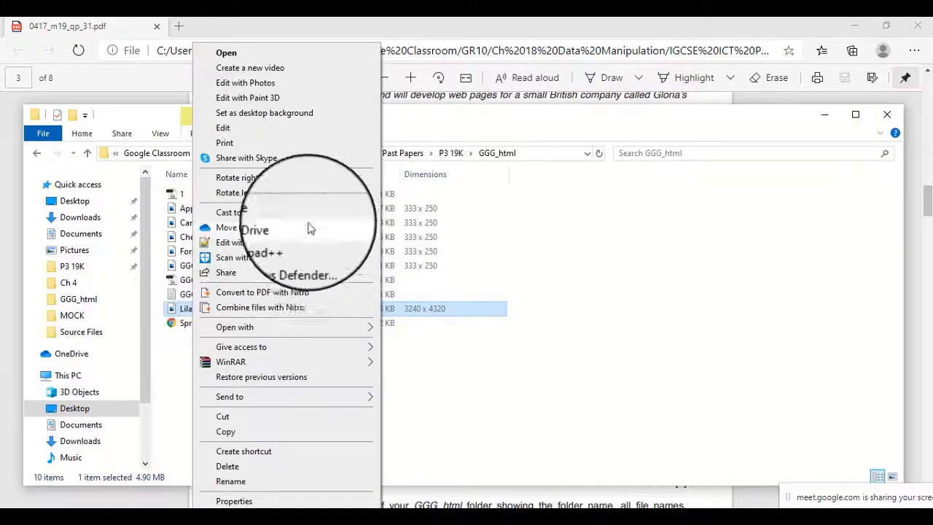
mouse_move(322, 327)
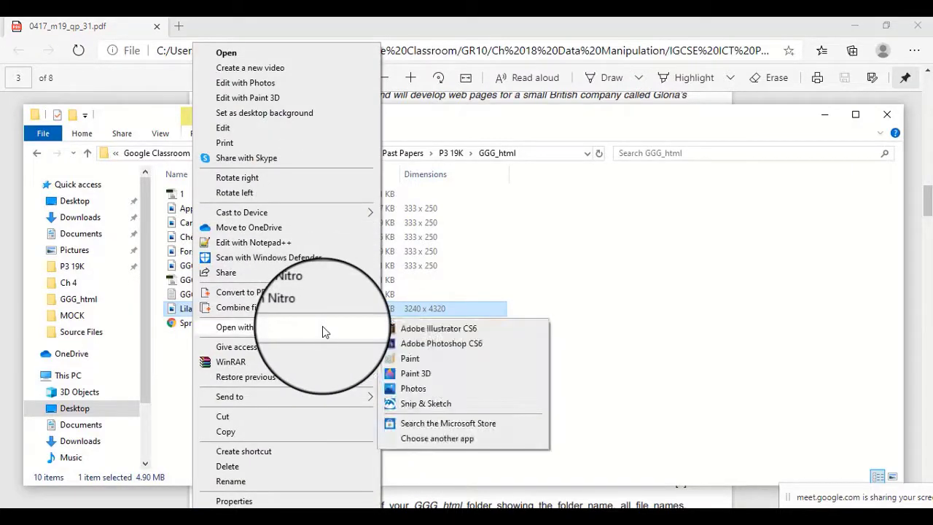
click(406, 360)
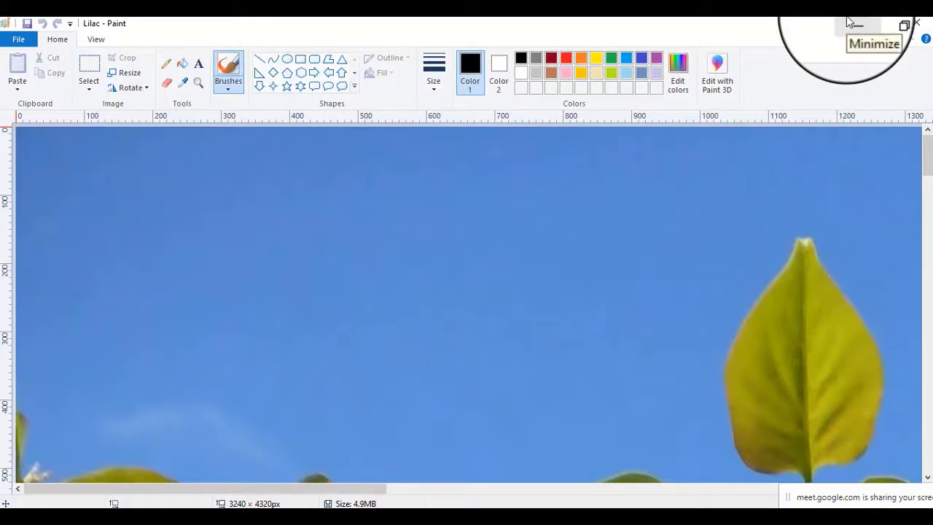
Resize the Lilac image by pixels to 672 wide and 896 high, maintaining the aspect ratio, as task 3 requires.
click(352, 519)
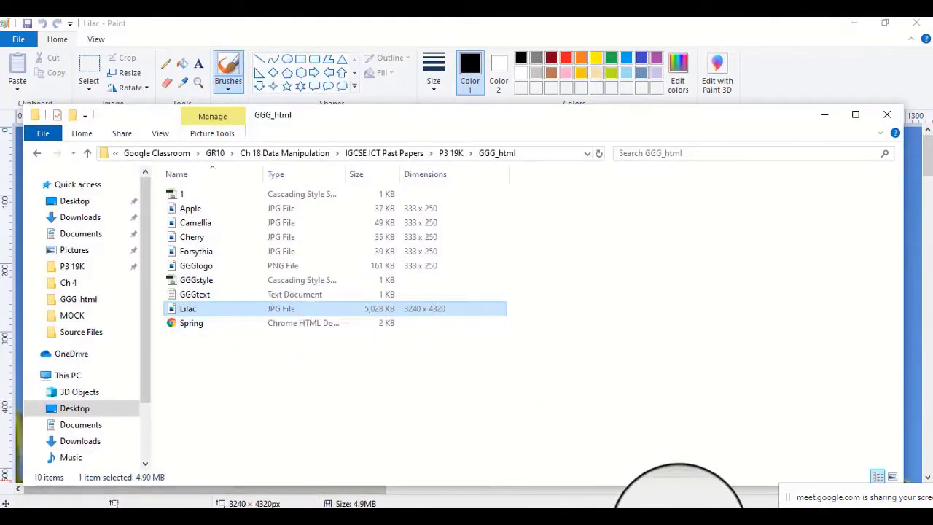
click(670, 520)
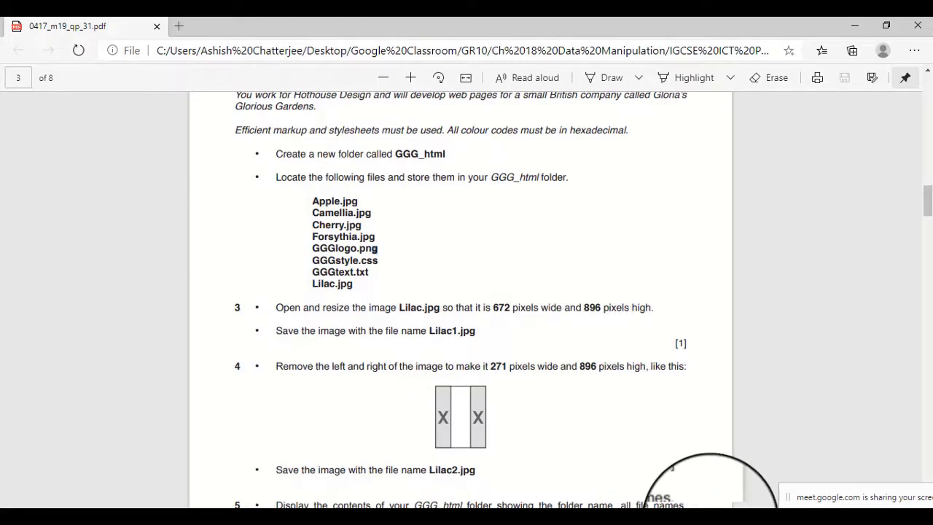
key(alt+Tab)
click(130, 77)
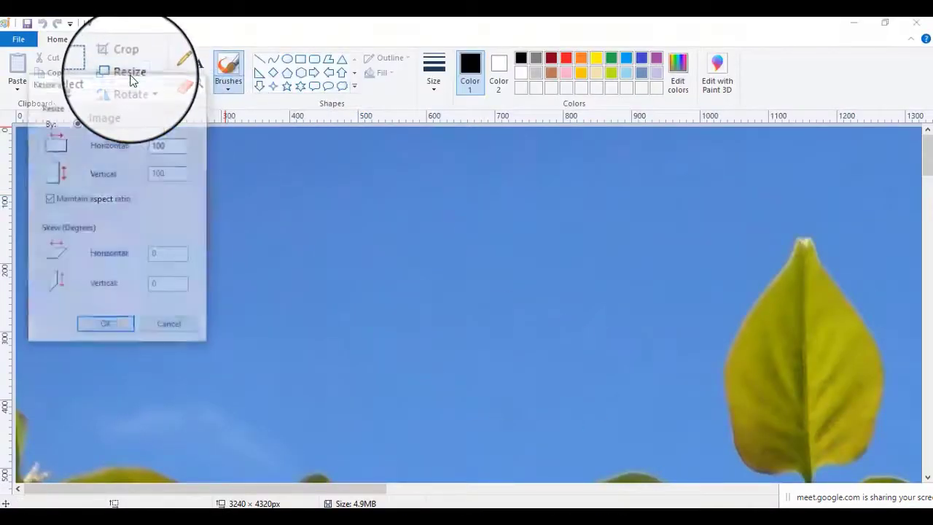
click(145, 122)
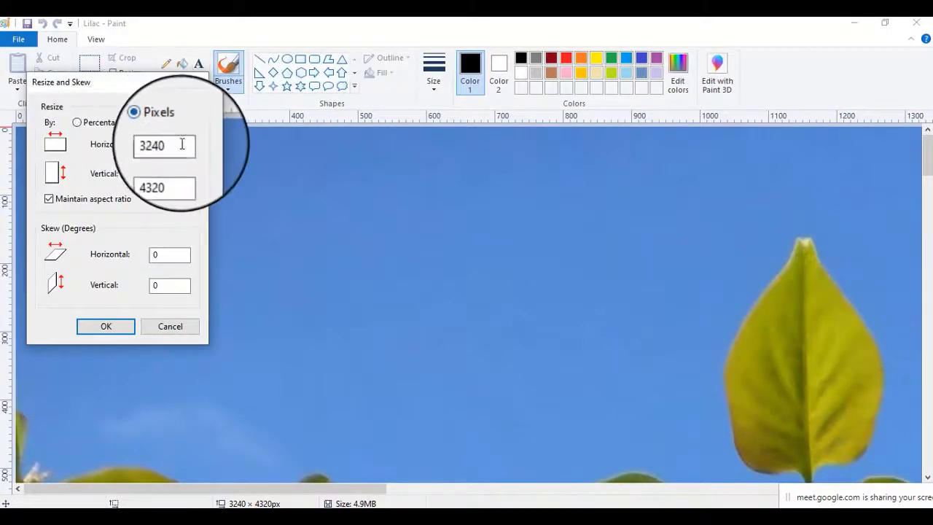
double_click(181, 144)
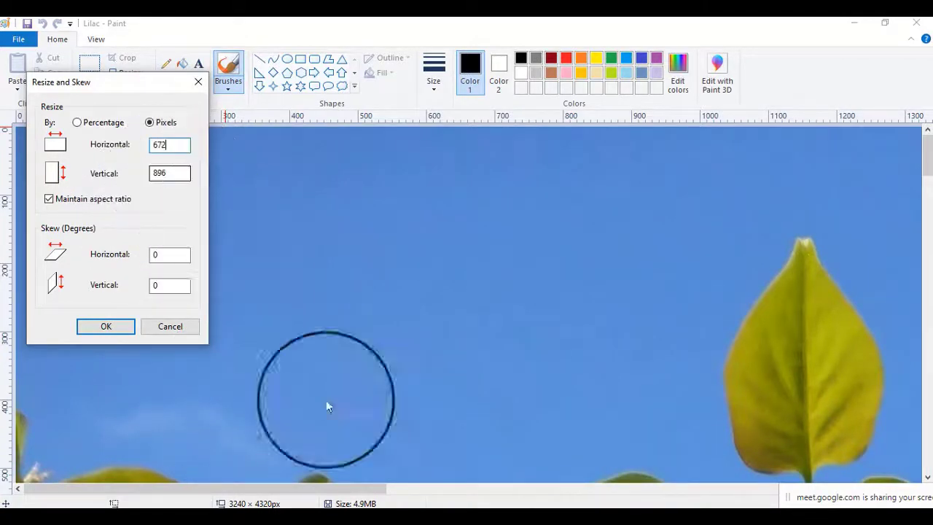
click(693, 524)
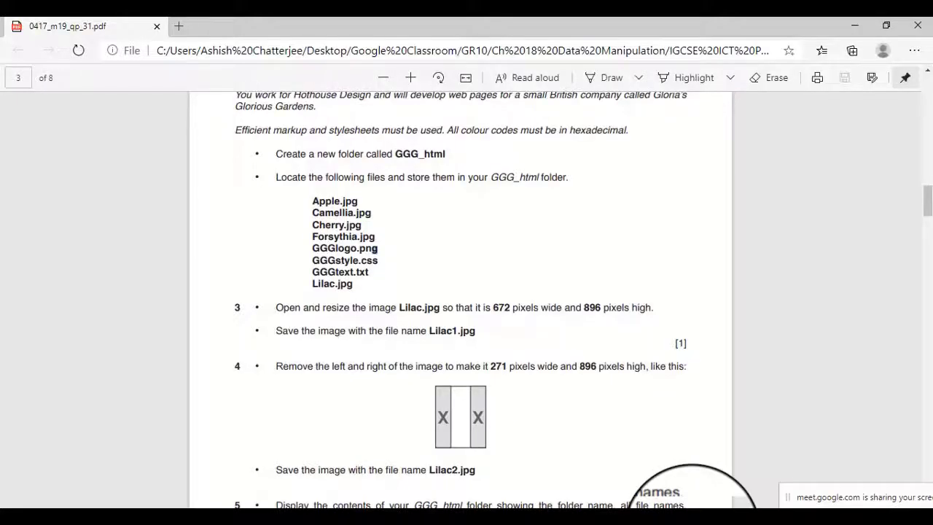
click(689, 523)
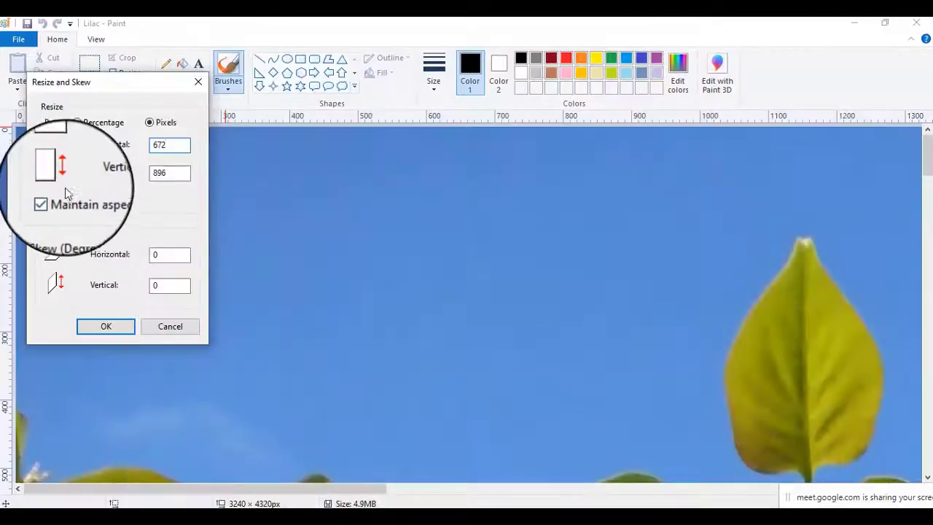
click(117, 330)
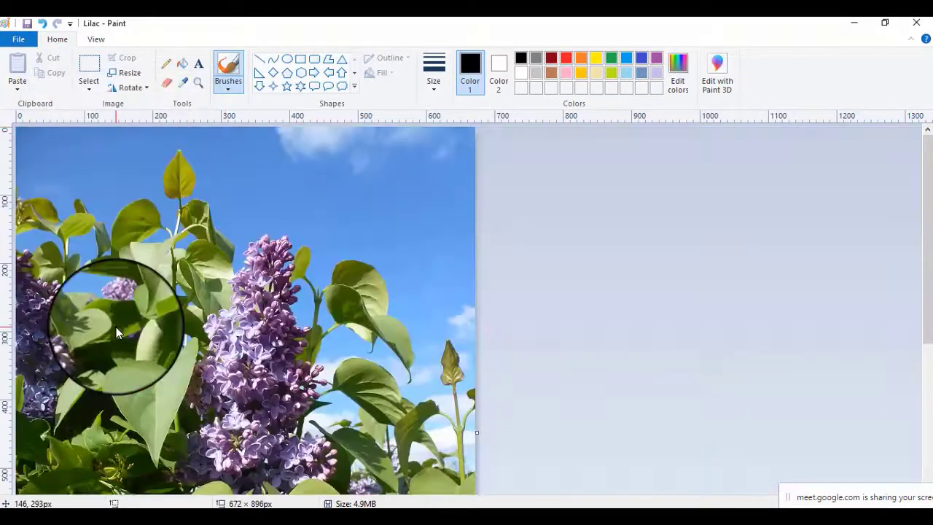
Save the resized image as a JPEG named Lilac1 in the GGG_html folder.
click(22, 46)
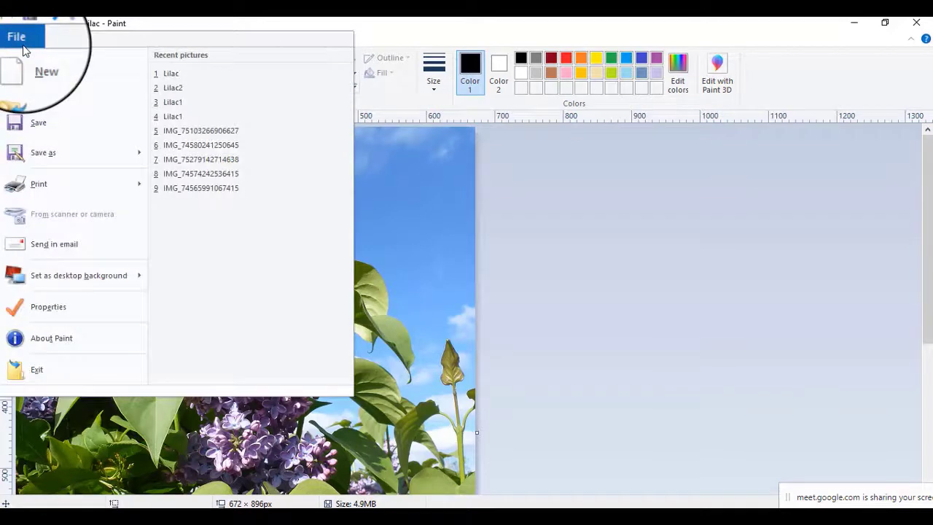
click(53, 159)
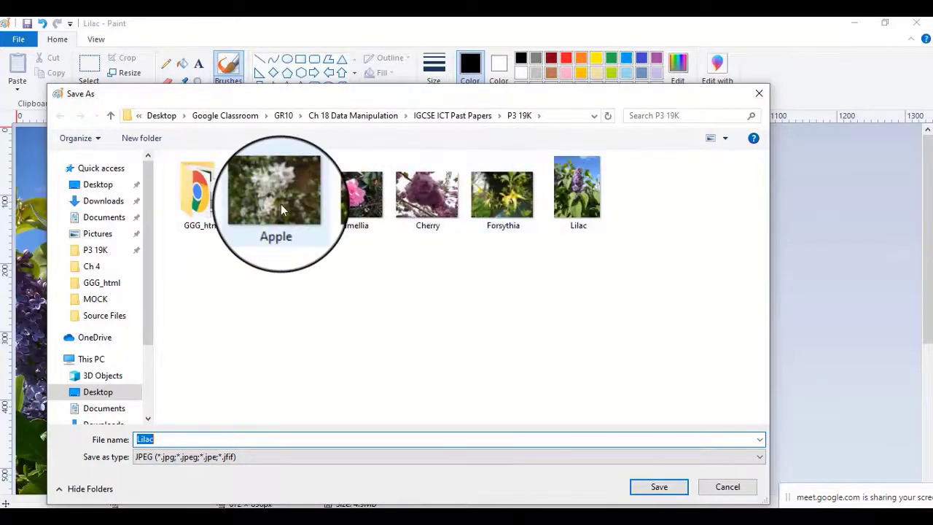
double_click(211, 189)
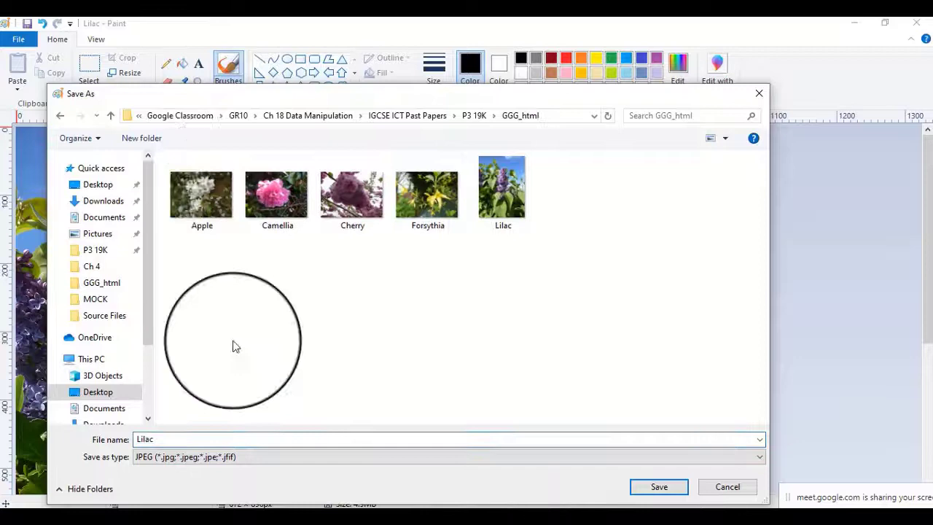
click(209, 442)
click(208, 442)
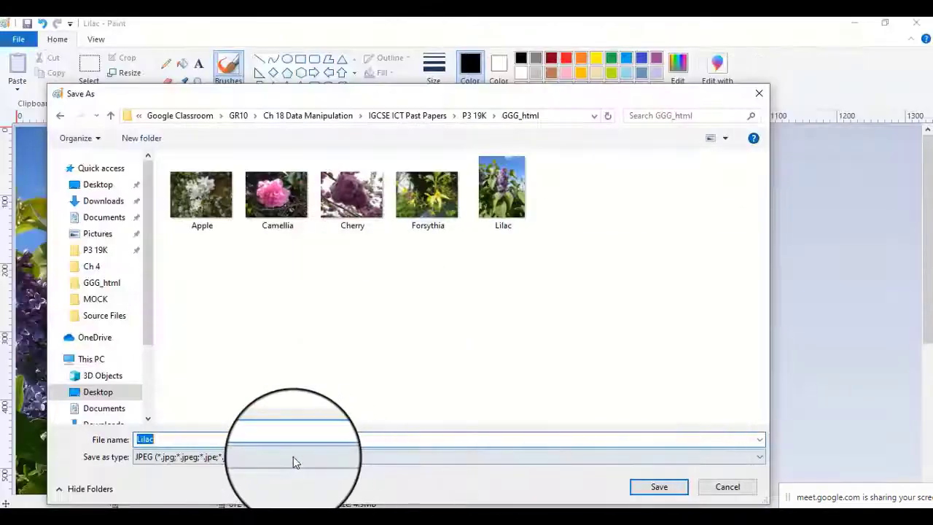
click(265, 439)
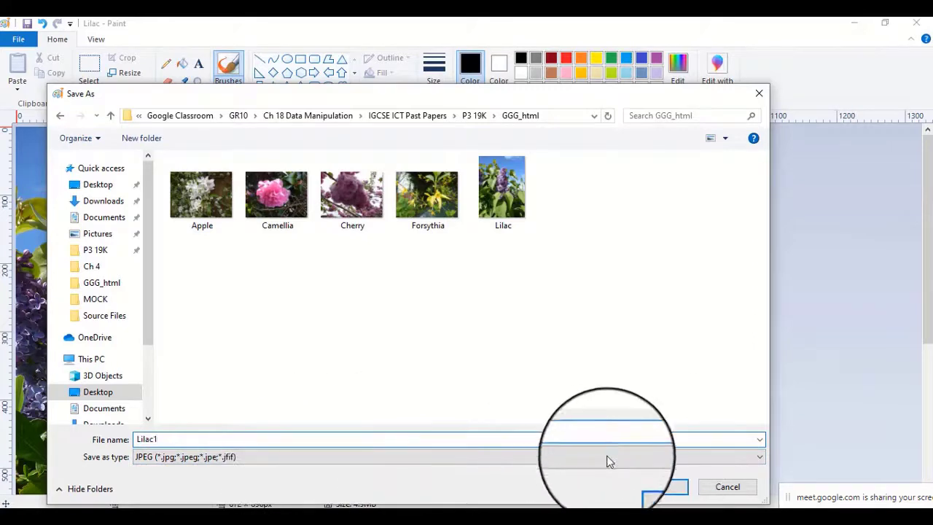
click(657, 487)
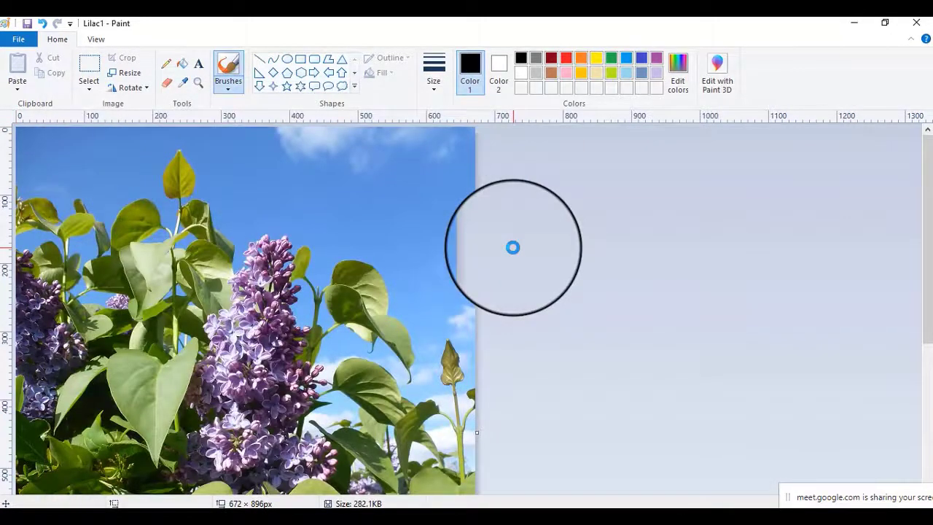
Read task 4 in the exam paper and highlight the required dimensions for the cropped image.
click(676, 523)
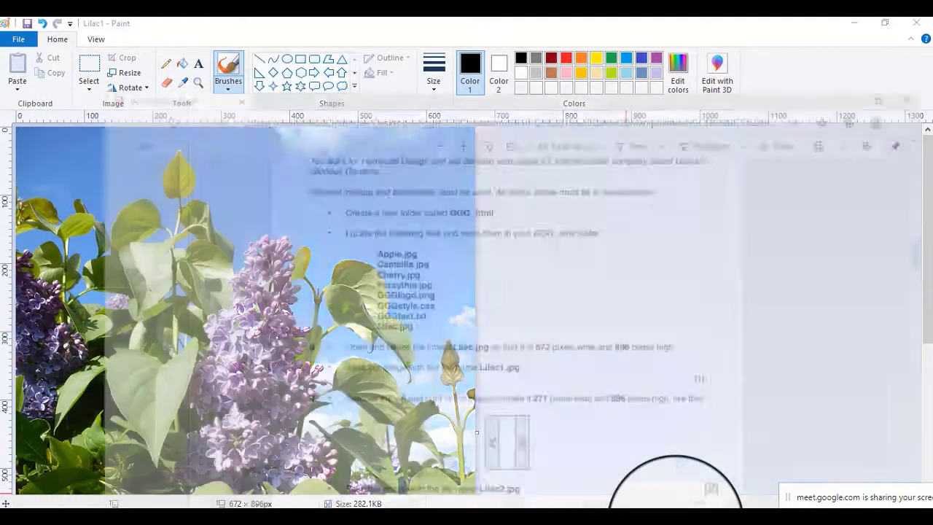
scroll(294, 350, down, 1)
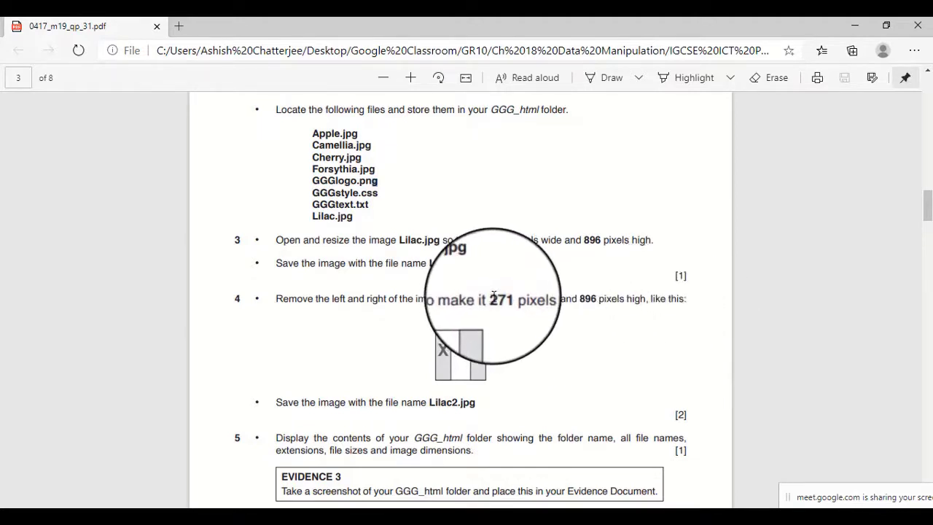
drag(493, 295, 676, 307)
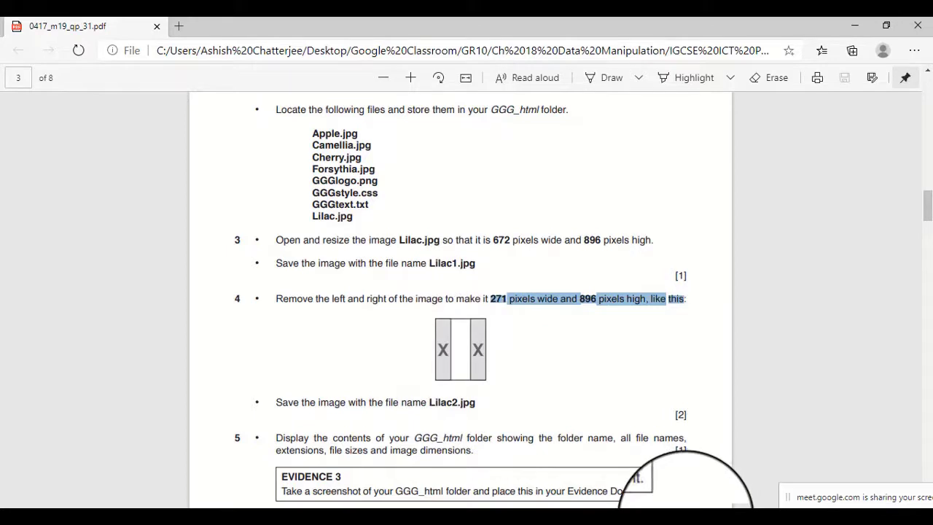
mouse_move(719, 519)
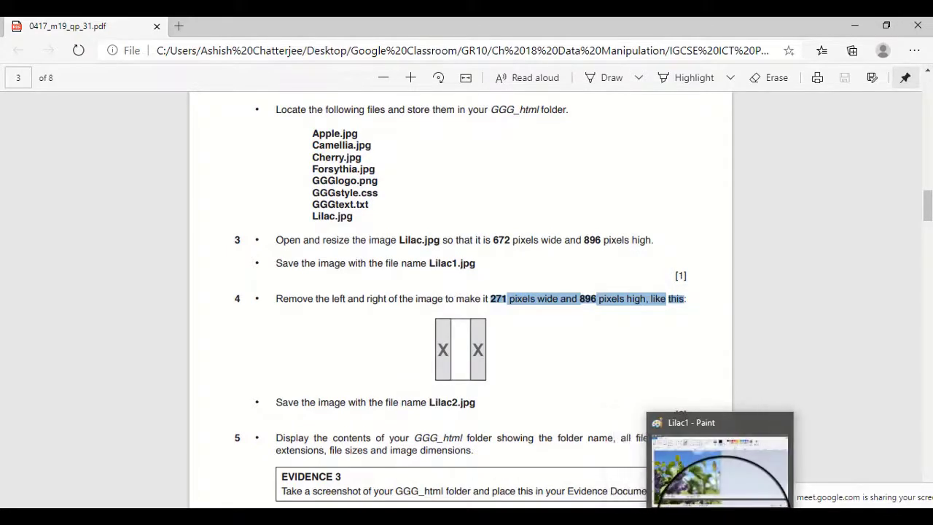
Switch to the Lilac1 image in Paint and make sure the rulers and status bar are displayed.
click(721, 519)
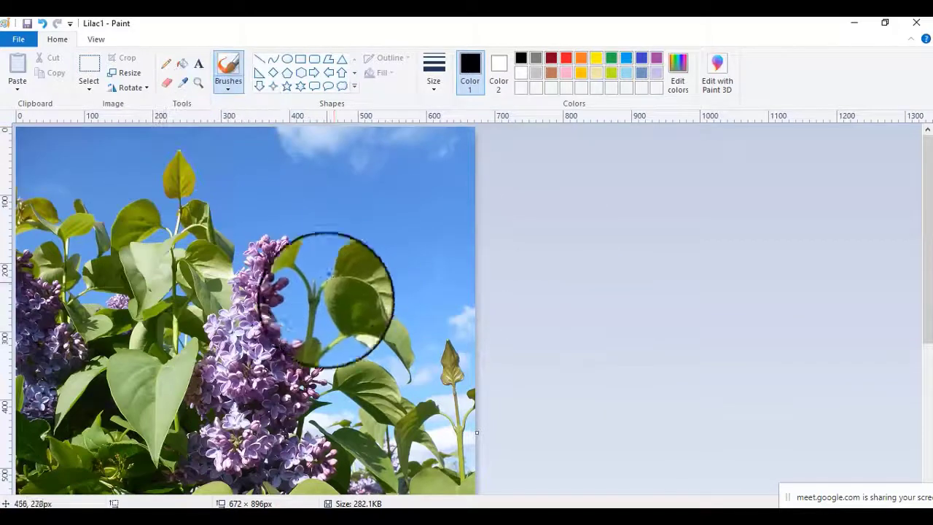
click(97, 39)
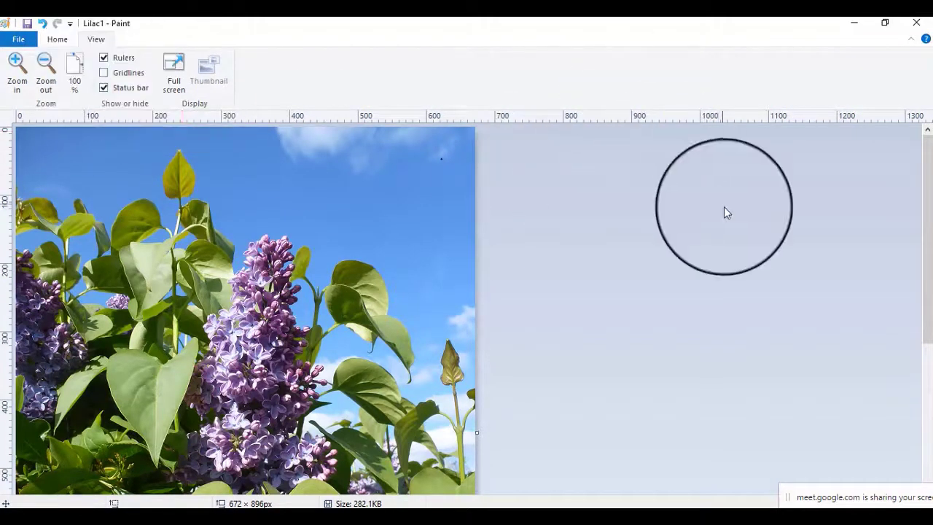
click(105, 58)
click(104, 61)
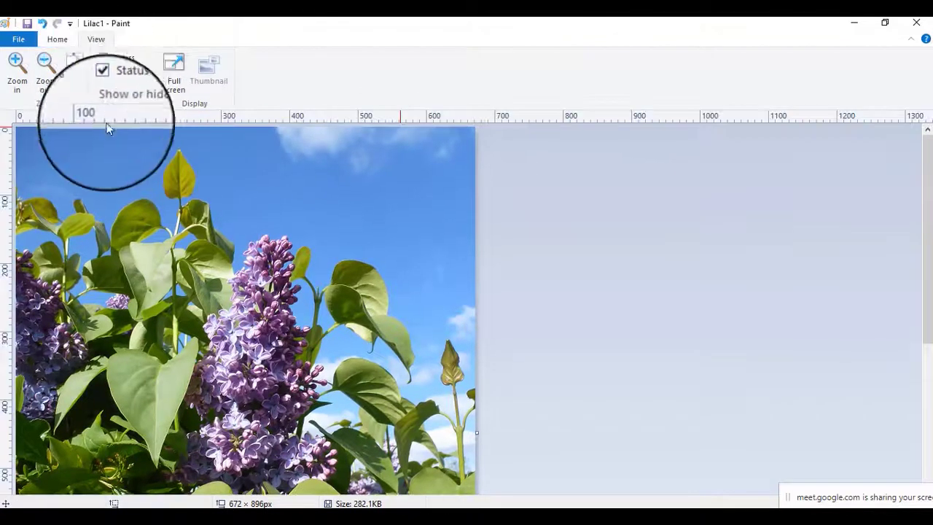
click(104, 89)
click(105, 89)
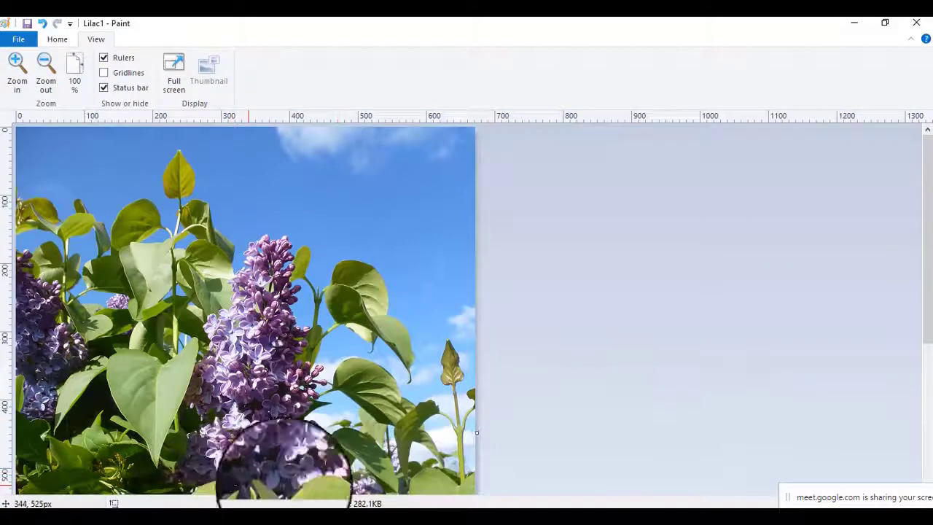
Select a full-height strip of about 271 by 895 pixels around the middle of the Lilac image and crop to it.
drag(830, 493, 878, 524)
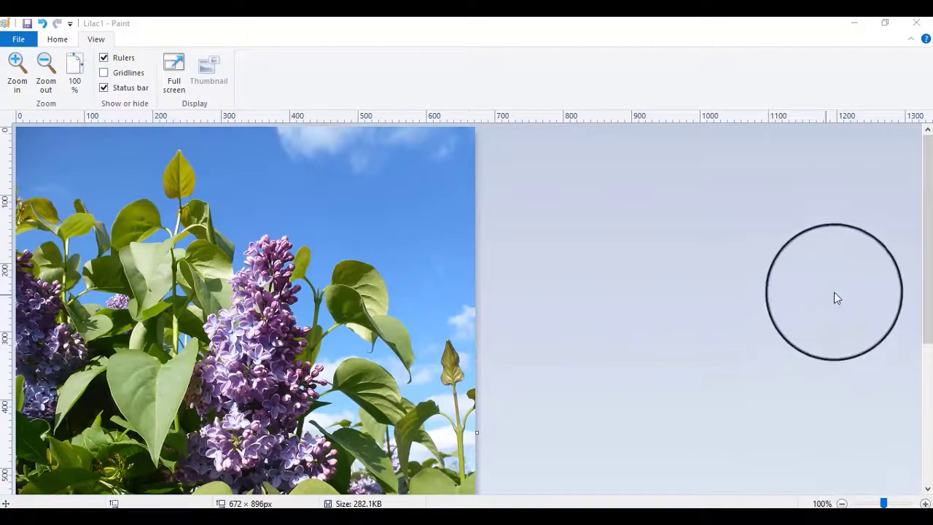
click(842, 503)
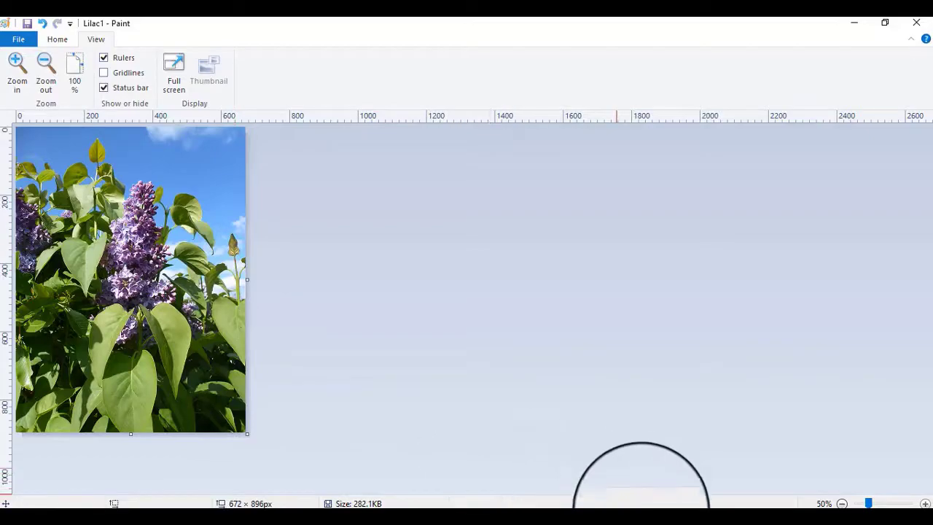
click(686, 524)
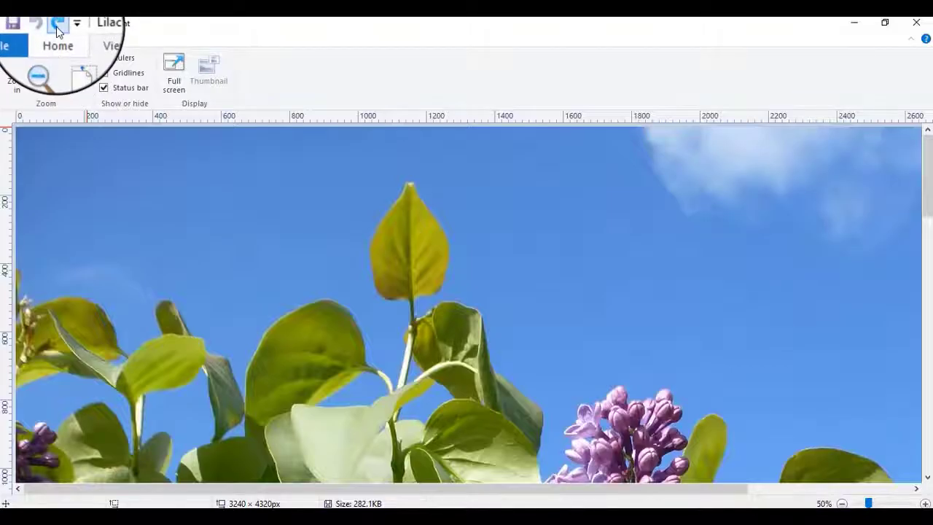
click(58, 26)
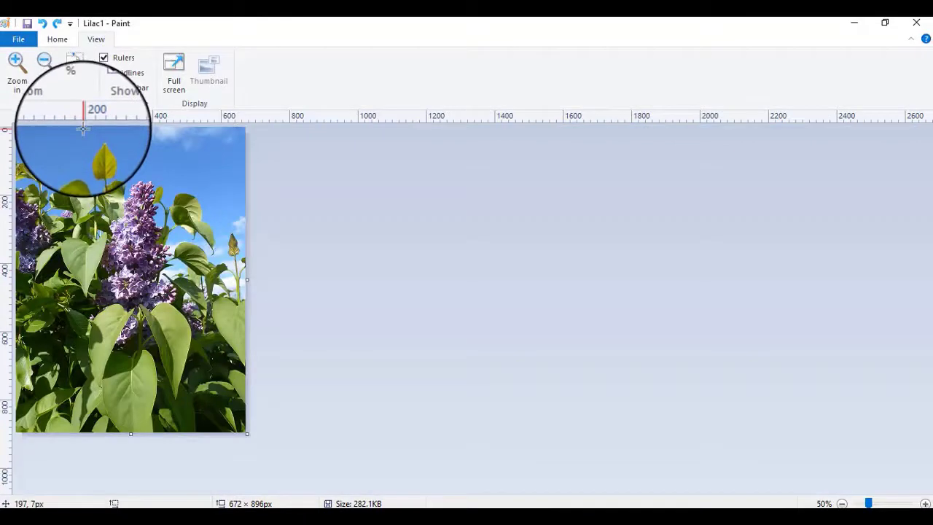
drag(82, 128, 175, 437)
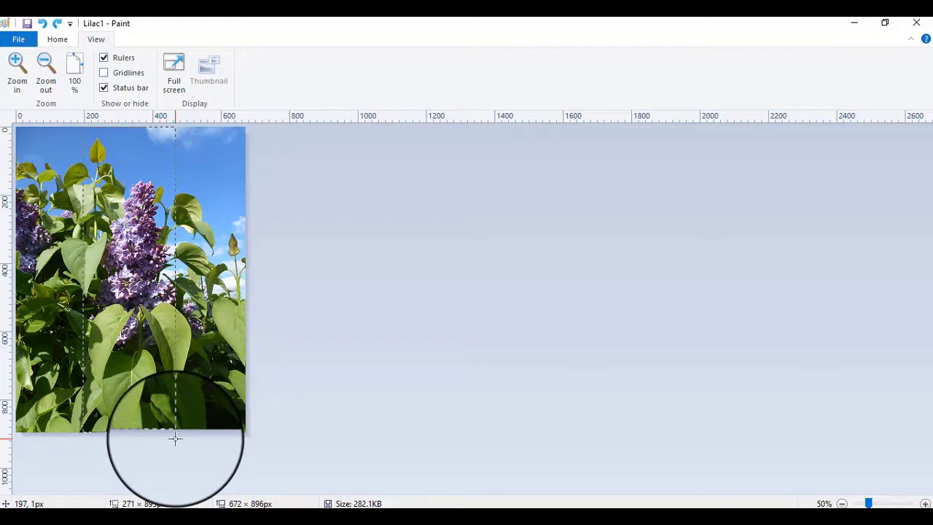
drag(175, 438, 175, 437)
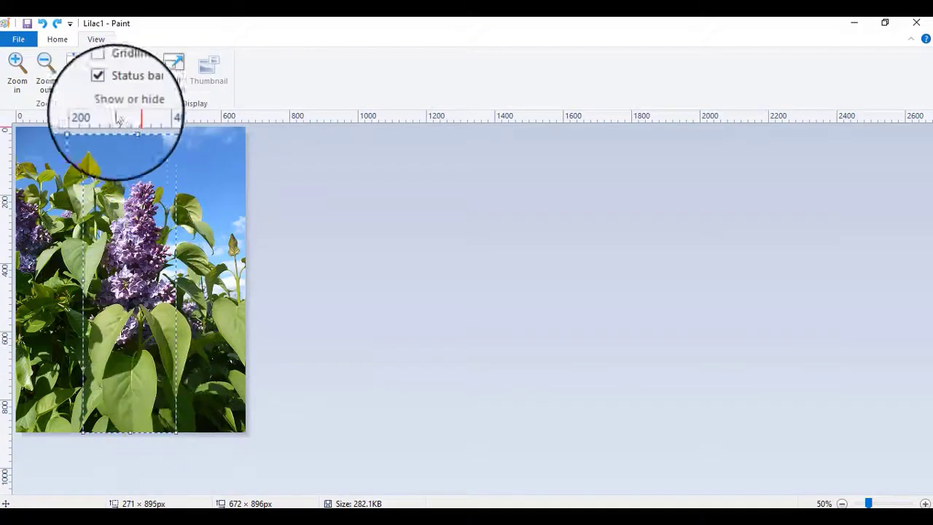
click(57, 41)
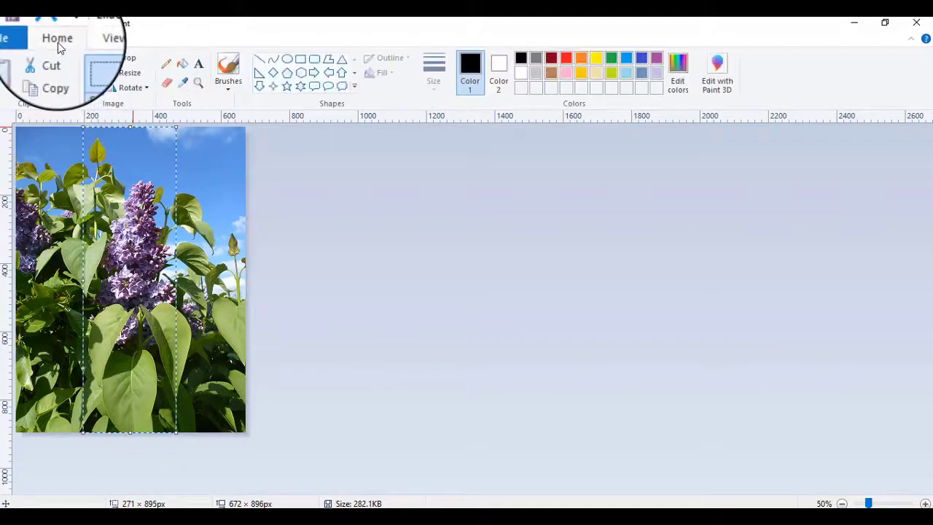
click(126, 58)
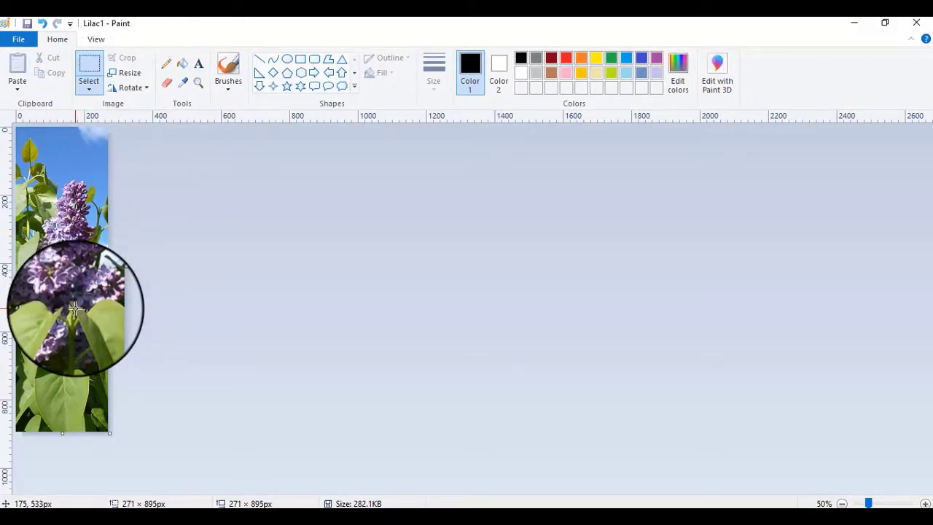
Check the dimensions and file name that task 4 requires in the exam paper, and return to the cropped image.
click(15, 41)
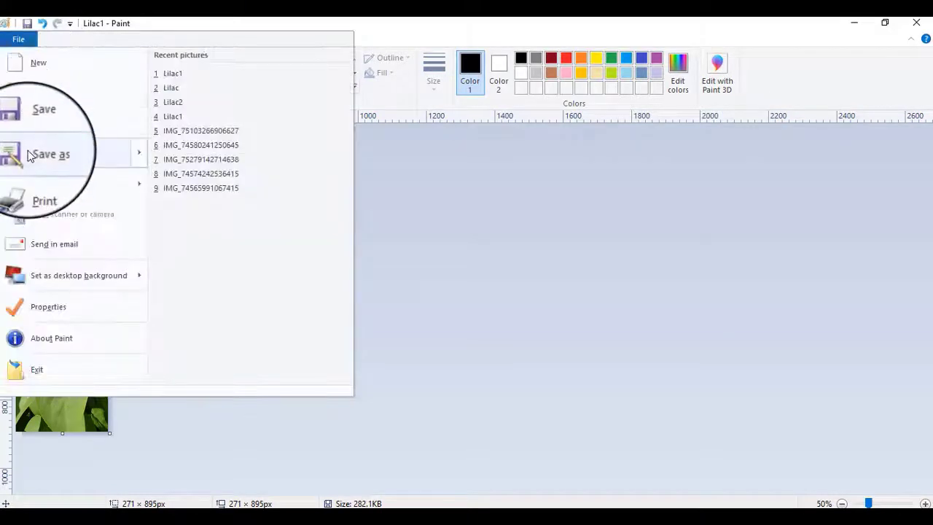
mouse_move(29, 155)
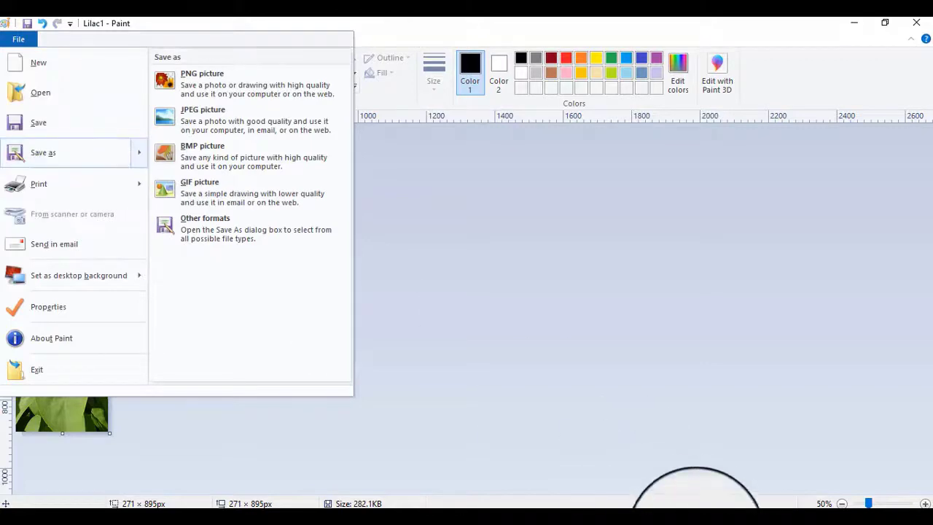
click(697, 522)
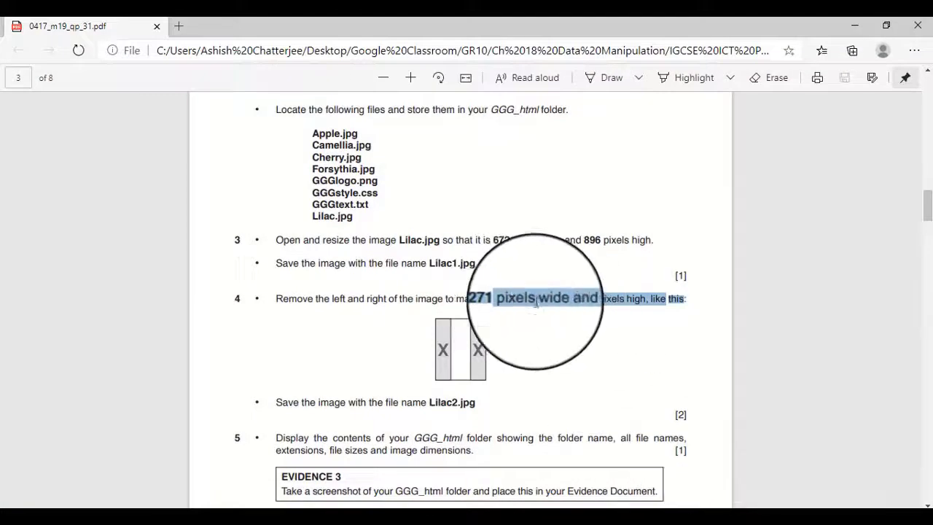
click(696, 522)
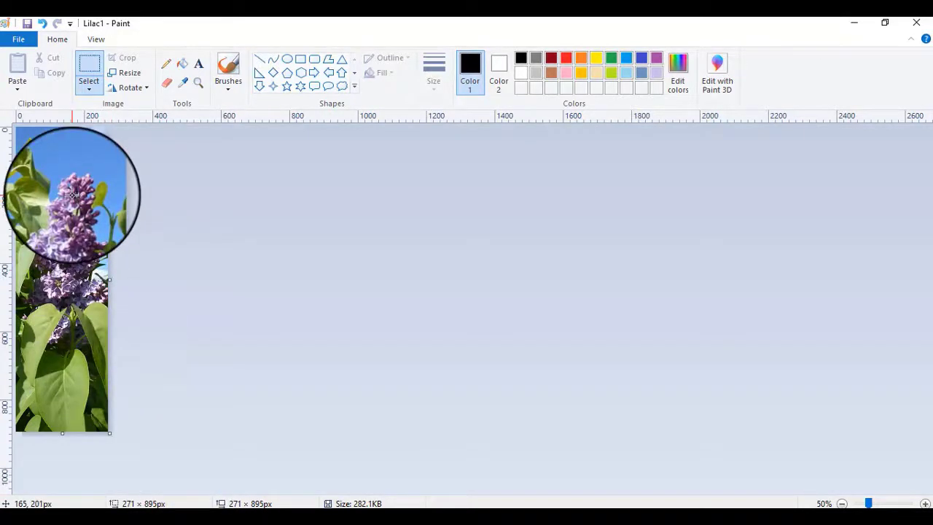
Save the cropped image as a JPEG named Lilac2 in the GGG_html folder.
click(21, 40)
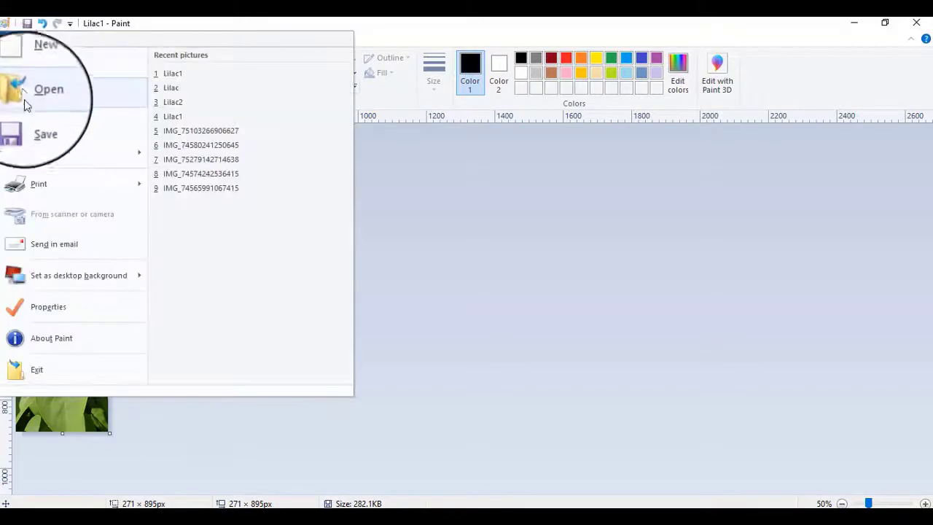
click(41, 159)
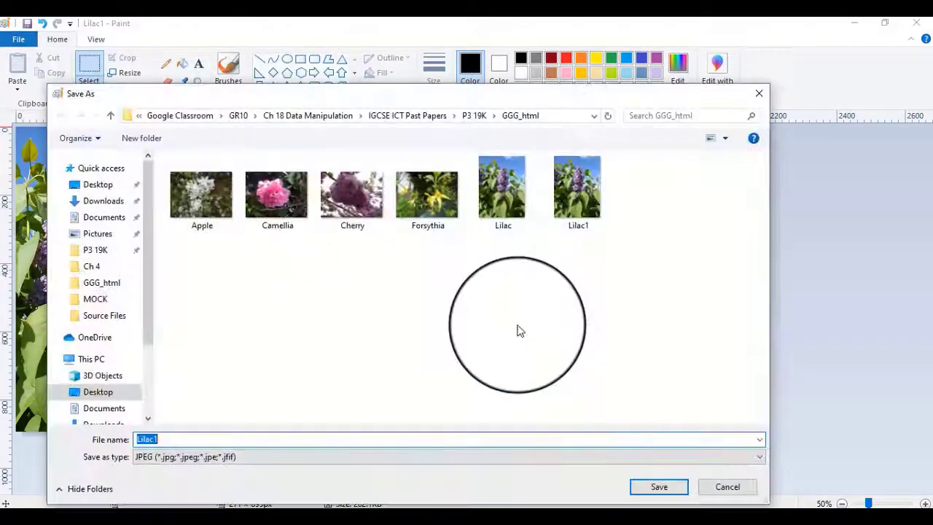
click(580, 191)
click(248, 439)
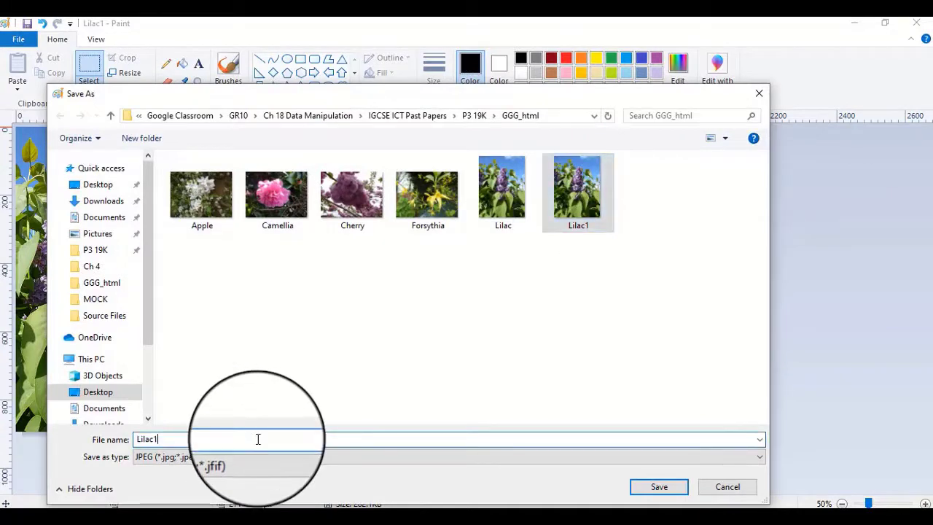
key(BackSpace)
text(2)
key(Return)
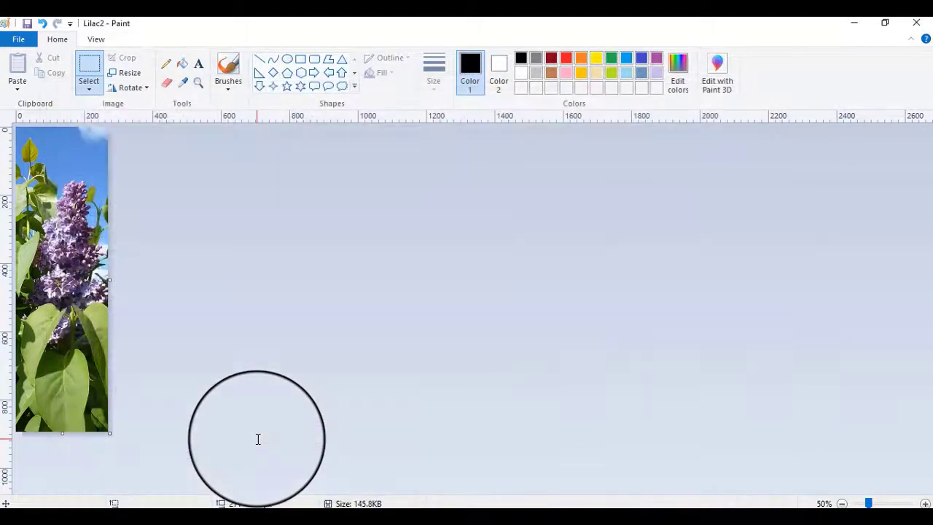
Minimize Paint and read task 5 and its Evidence 3 instructions in the exam paper.
click(857, 24)
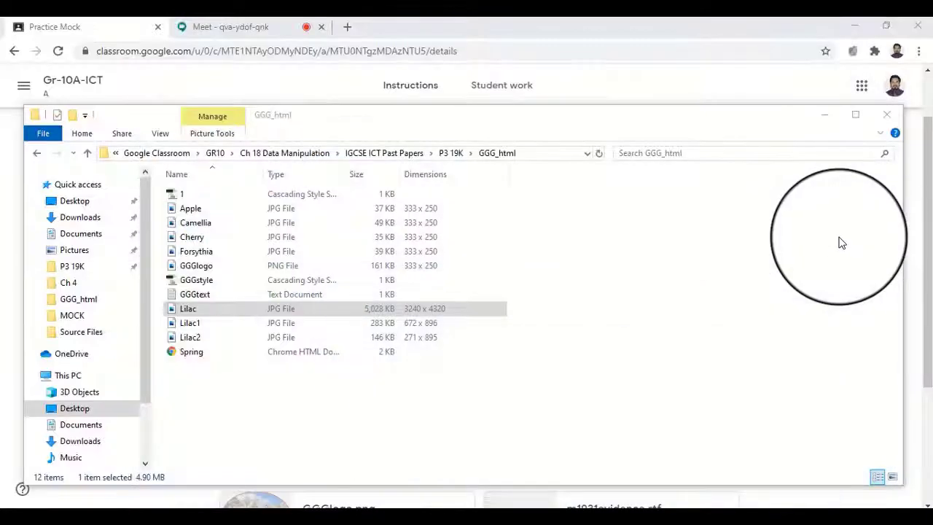
click(682, 503)
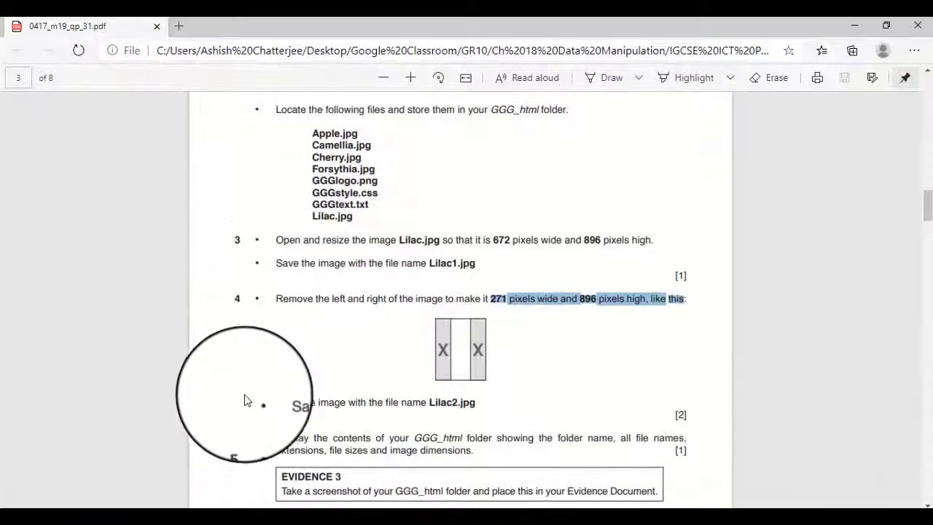
scroll(246, 400, down, 3)
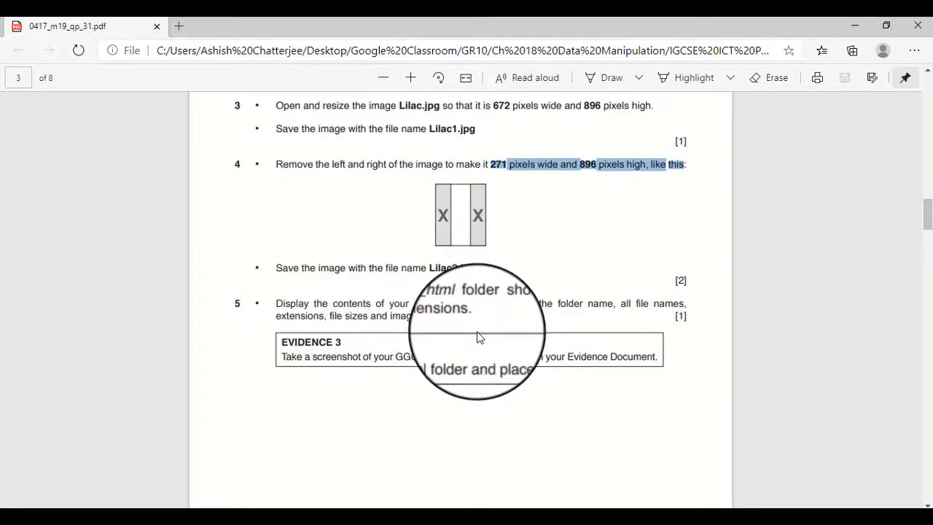
scroll(479, 337, down, 2)
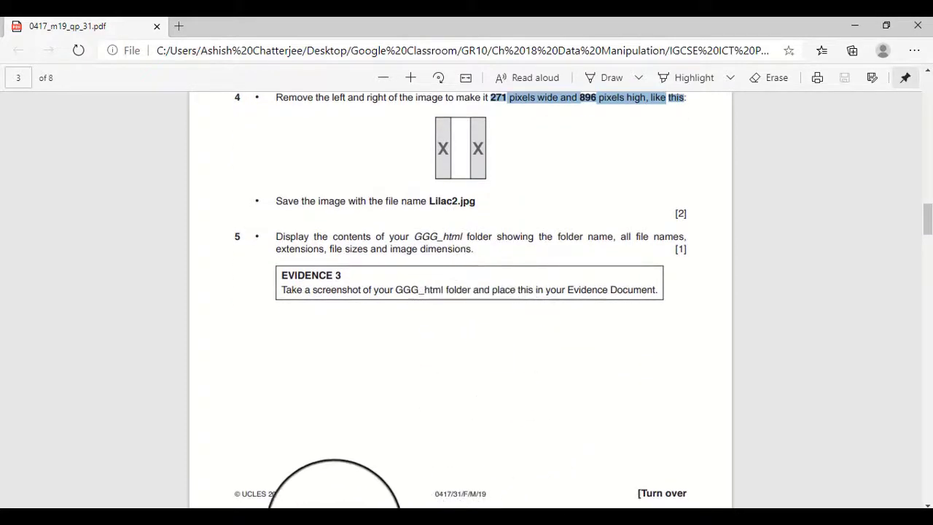
Capture the GGG_html folder's path and file listing with the Snipping Tool, and close the snip without saving it.
click(343, 523)
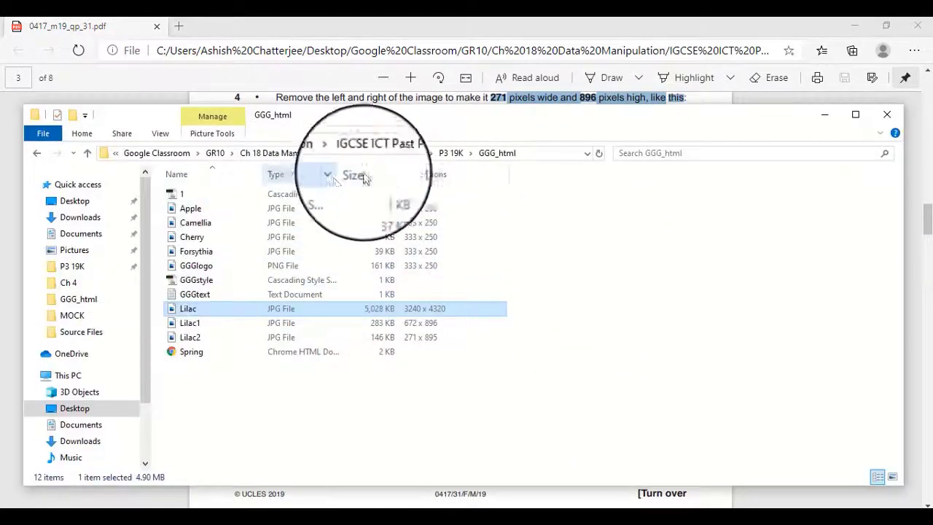
click(588, 231)
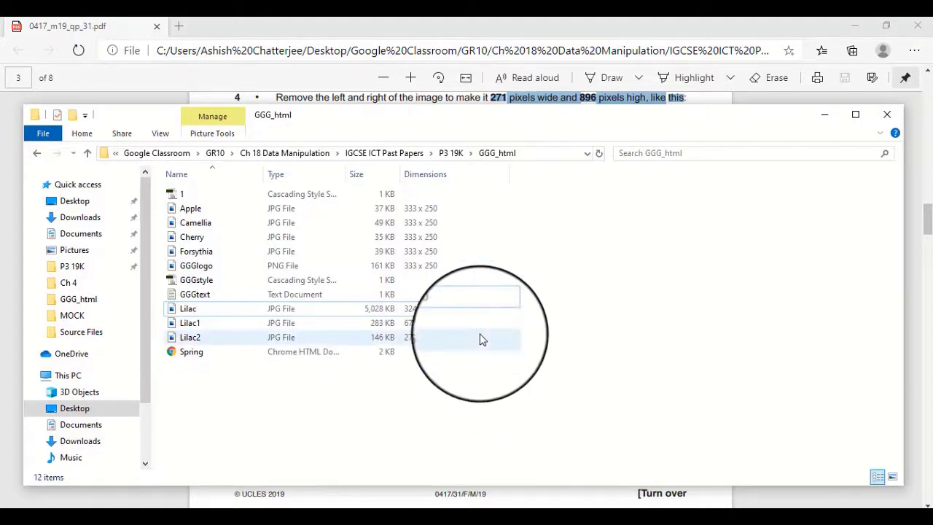
key(super)
text(s)
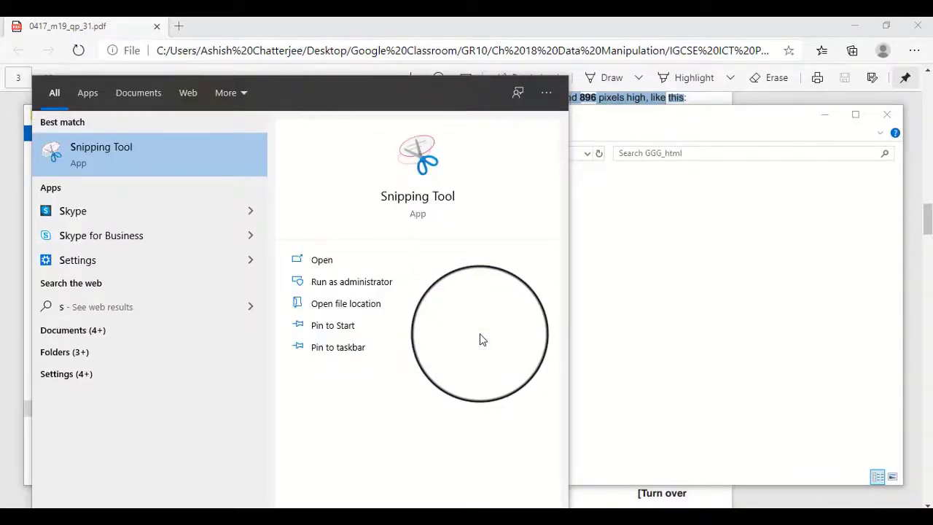
click(138, 154)
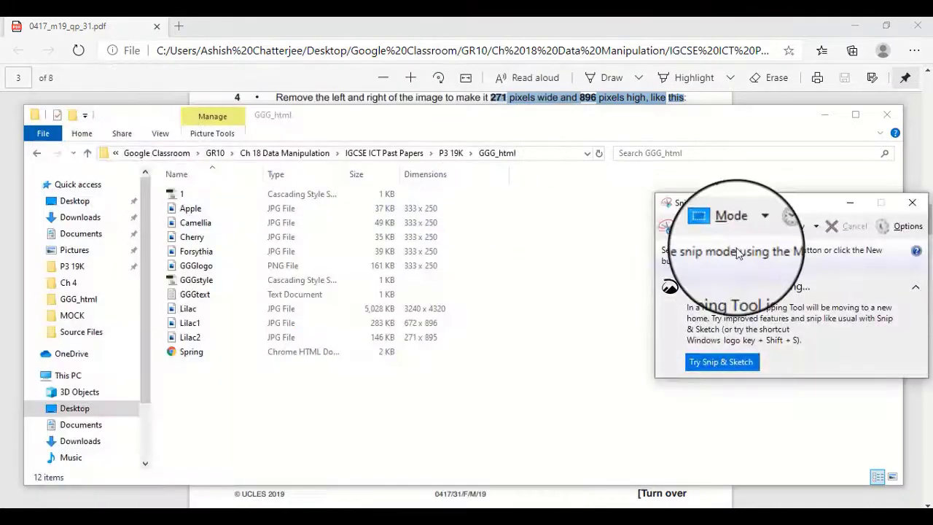
click(685, 225)
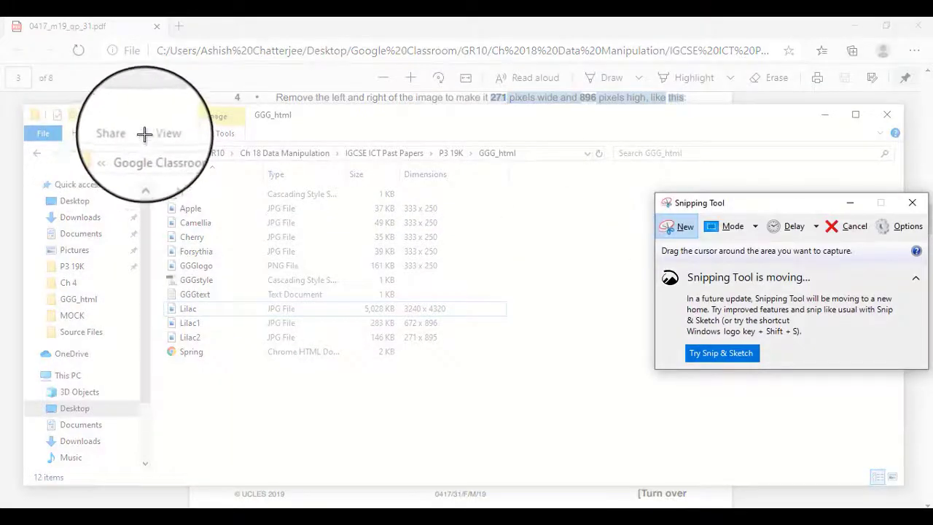
drag(144, 137, 567, 400)
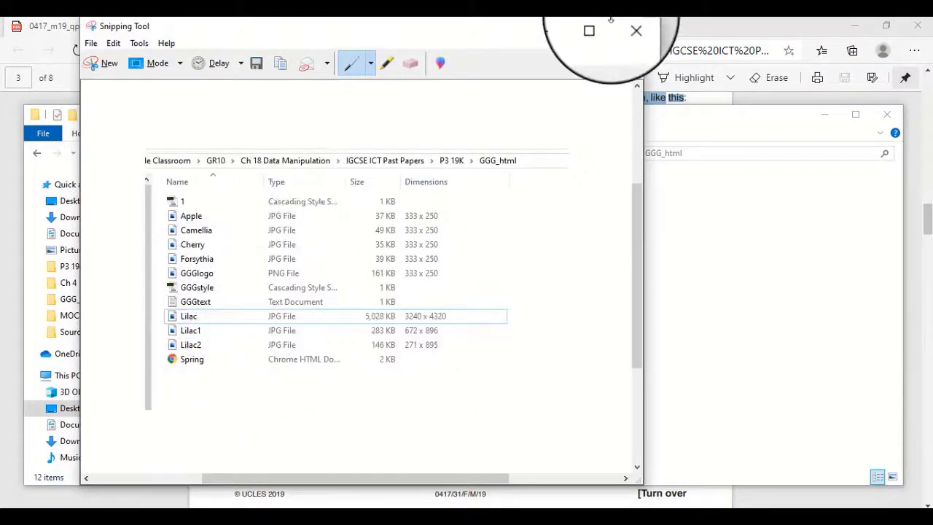
click(627, 27)
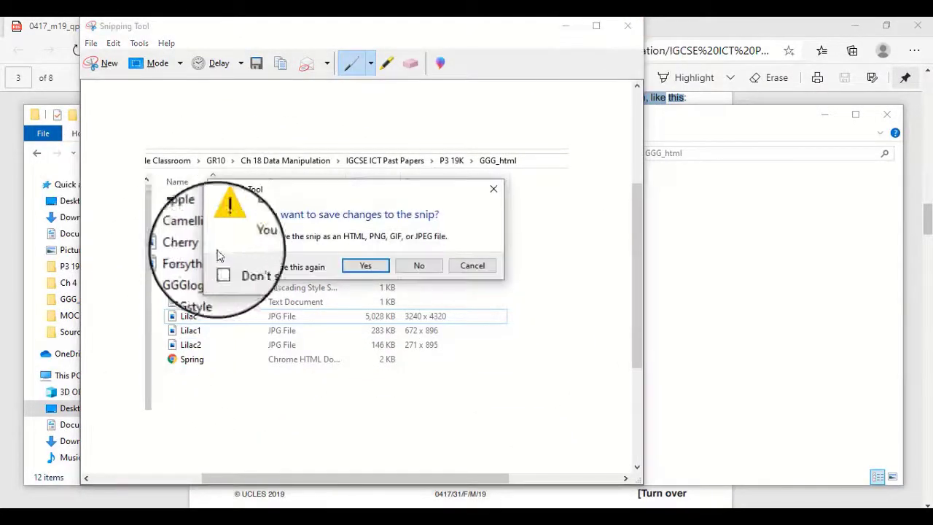
click(419, 266)
Hide the Dimensions column in the GGG_html folder's file listing and show it again.
right_click(533, 178)
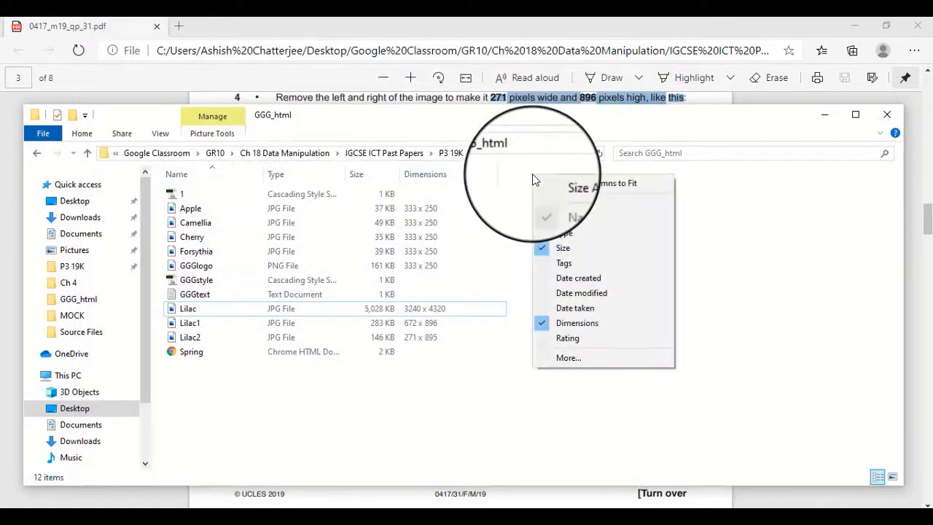
click(556, 324)
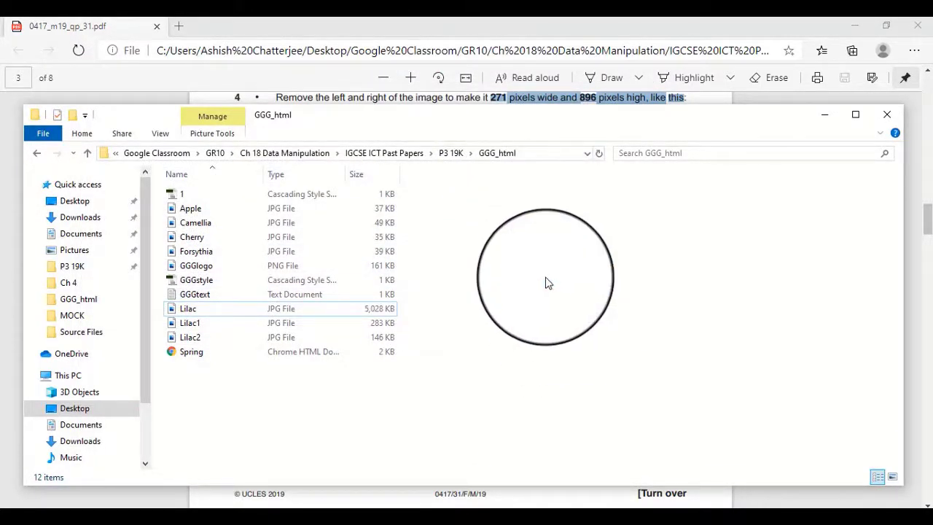
right_click(512, 178)
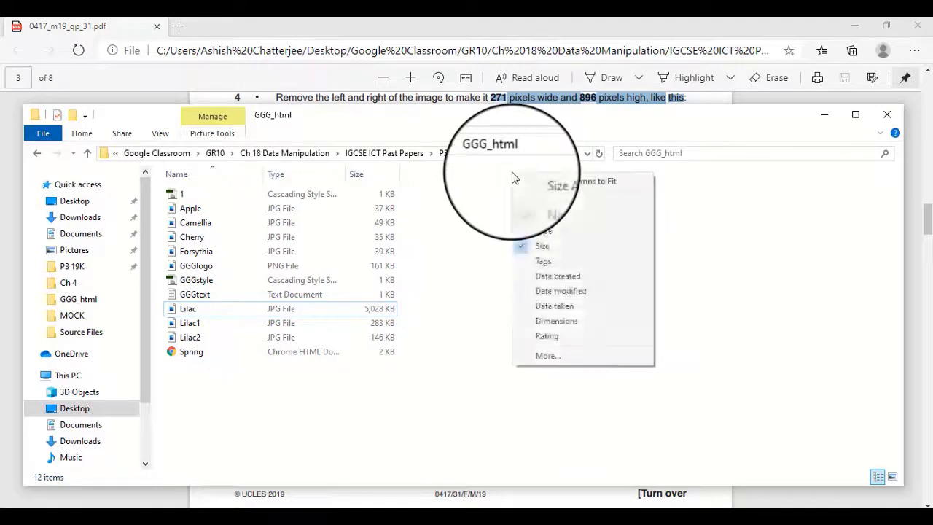
click(556, 324)
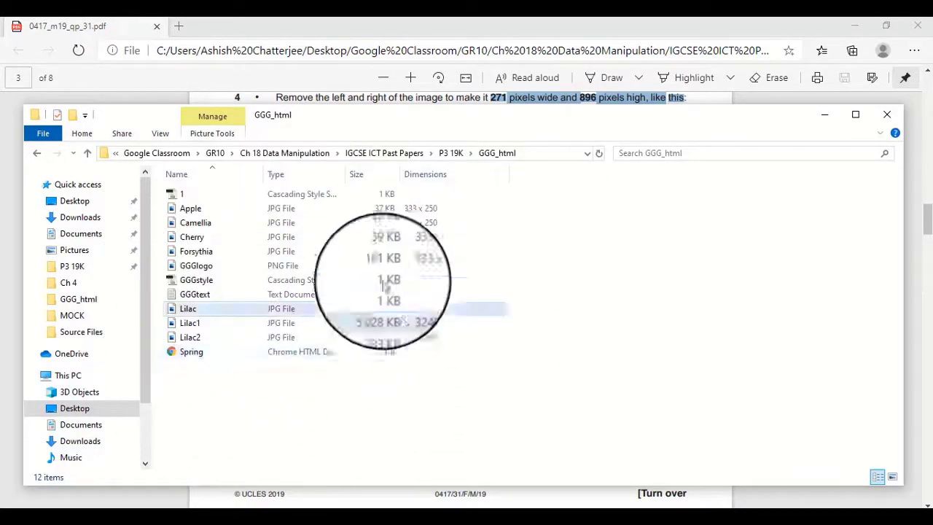
Minimize the GGG_html folder window and read task 6 with its web page table layout in the exam paper.
click(822, 117)
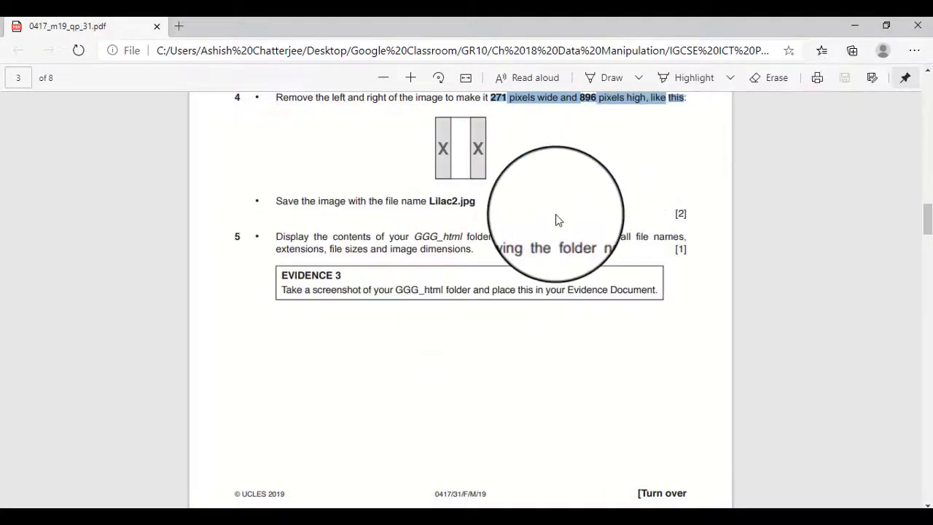
scroll(347, 340, down, 5)
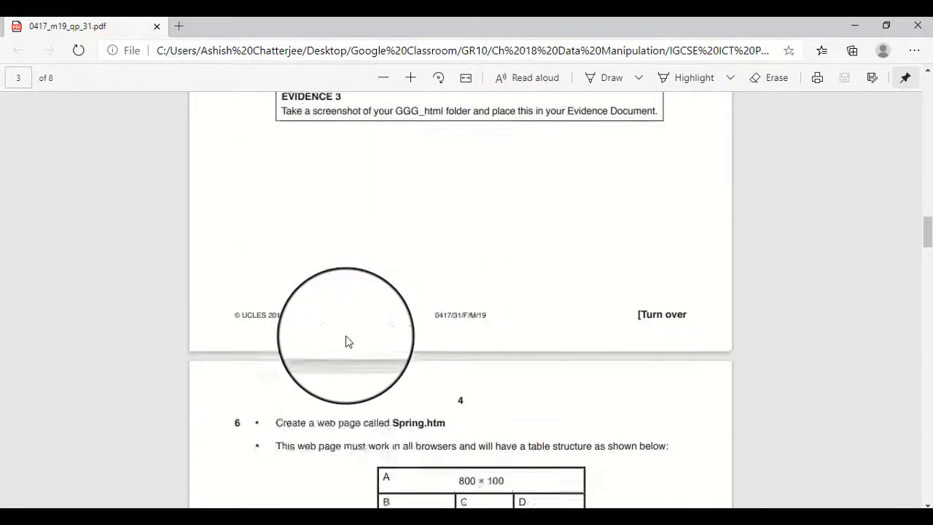
scroll(345, 335, down, 1)
scroll(345, 335, down, 1)
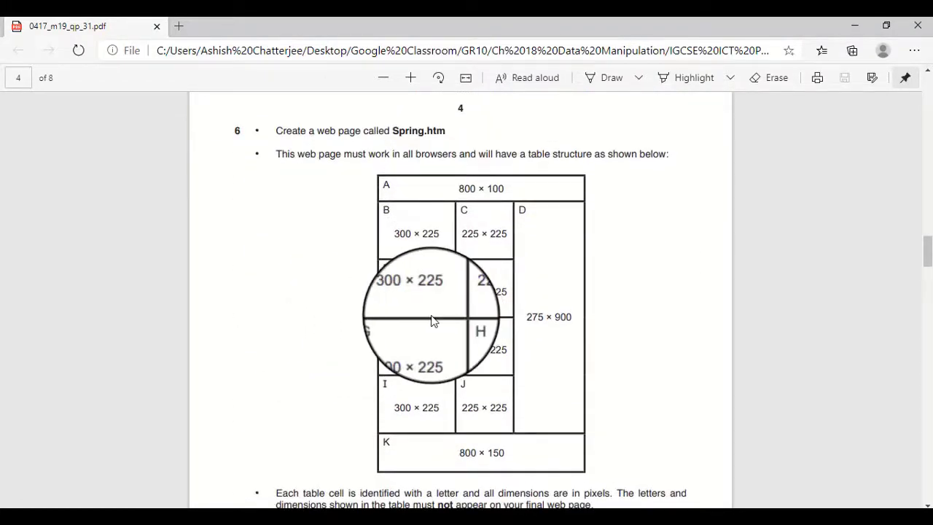
click(359, 523)
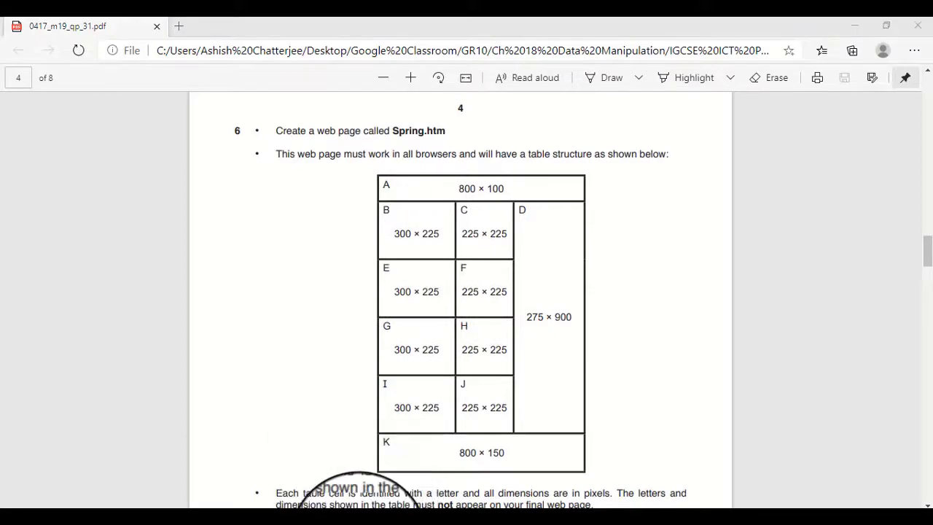
click(825, 114)
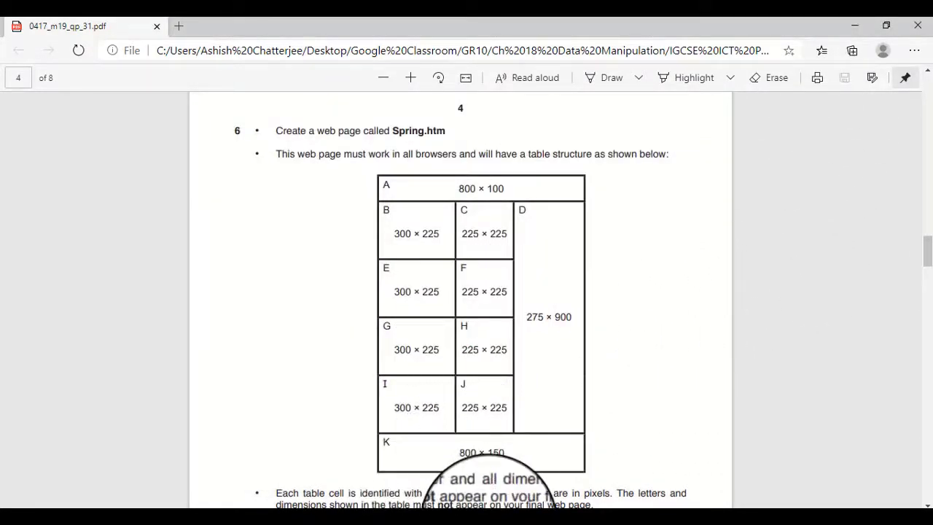
Switch to Adobe Dreamweaver CS6 and create a blank HTML page with no layout and the DocType set to None.
click(489, 520)
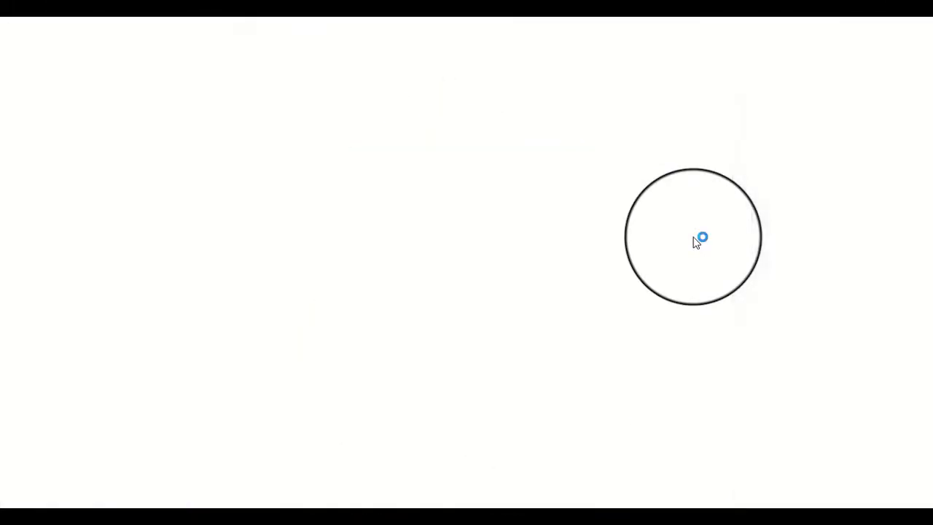
click(38, 23)
click(49, 43)
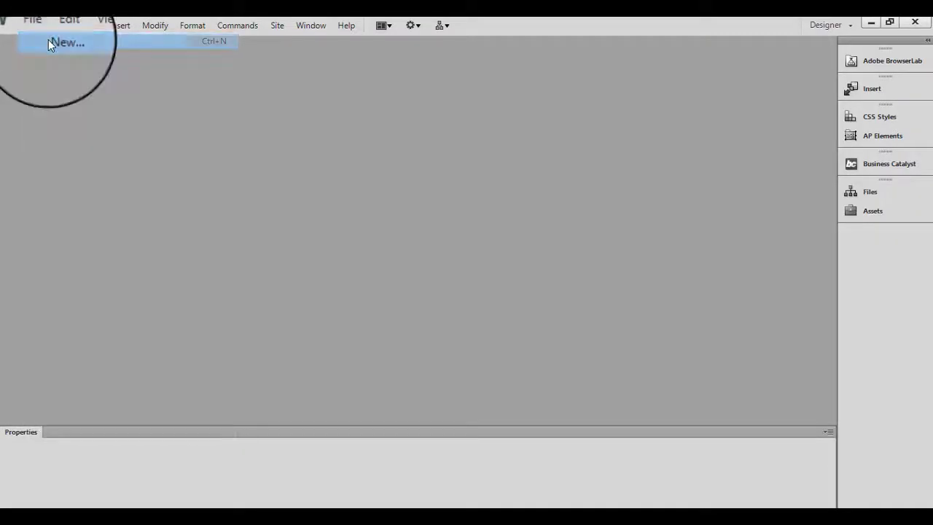
click(343, 121)
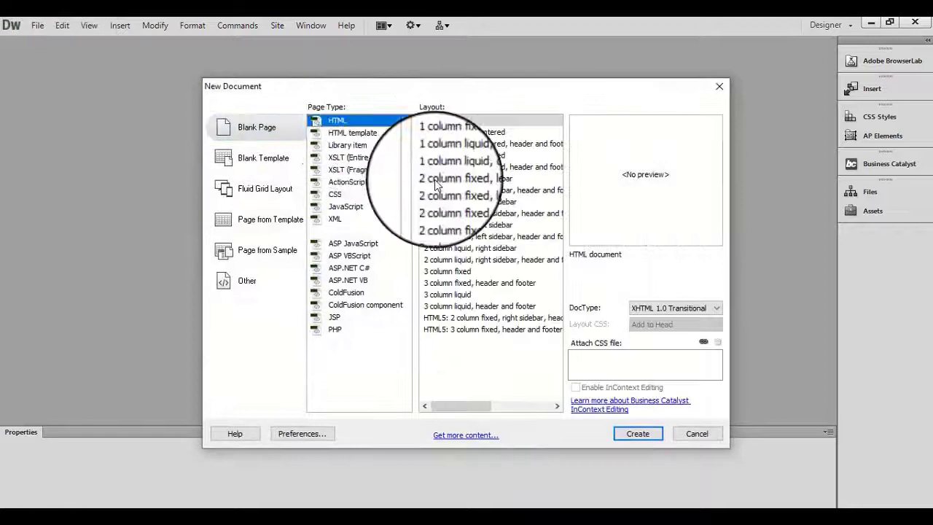
click(642, 307)
click(641, 319)
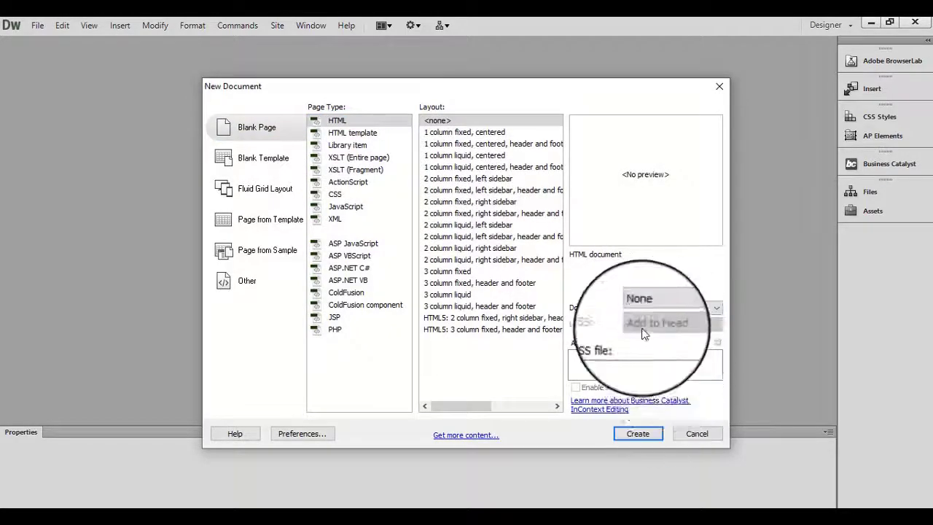
click(639, 433)
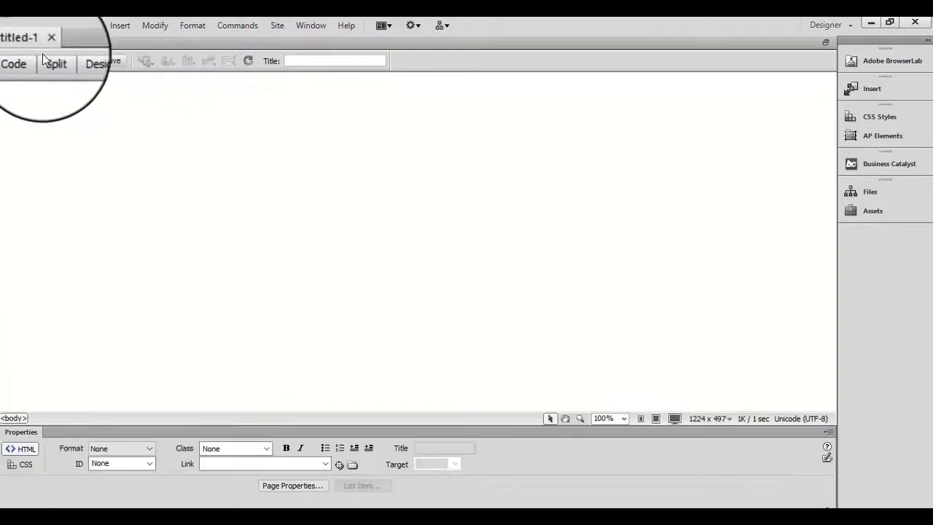
Save the new web page as Spring in the GGG_html folder.
right_click(29, 43)
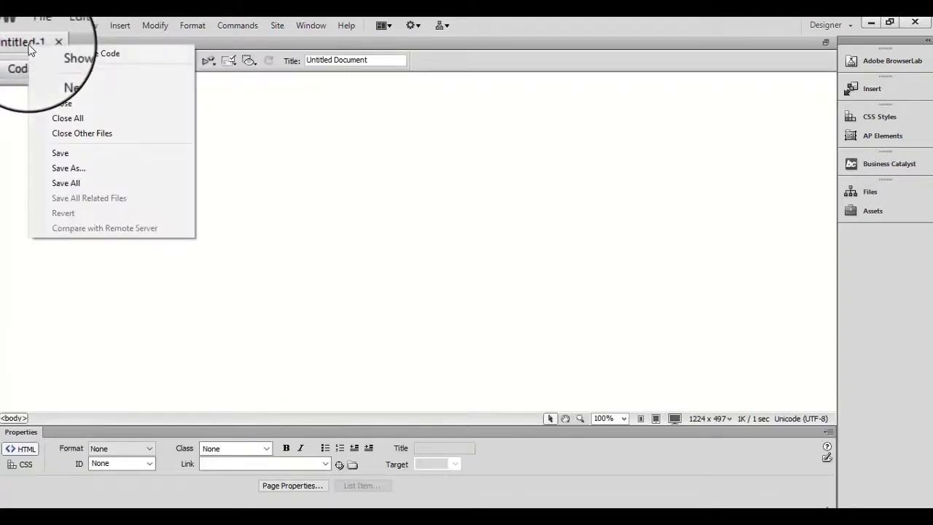
click(67, 168)
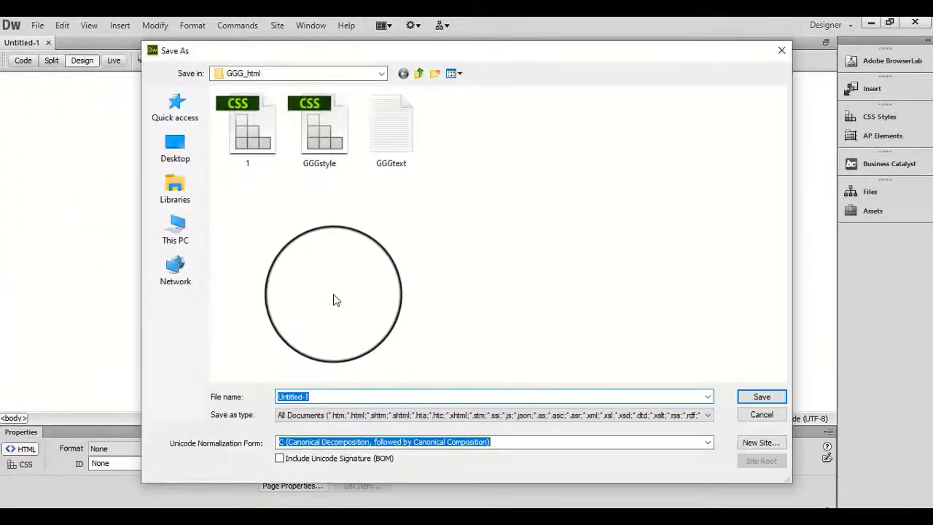
text(Spring)
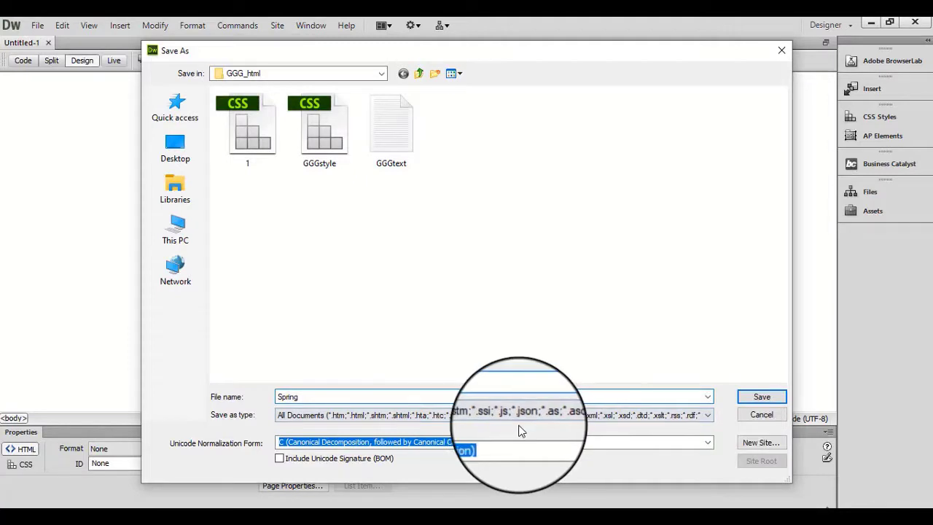
click(757, 397)
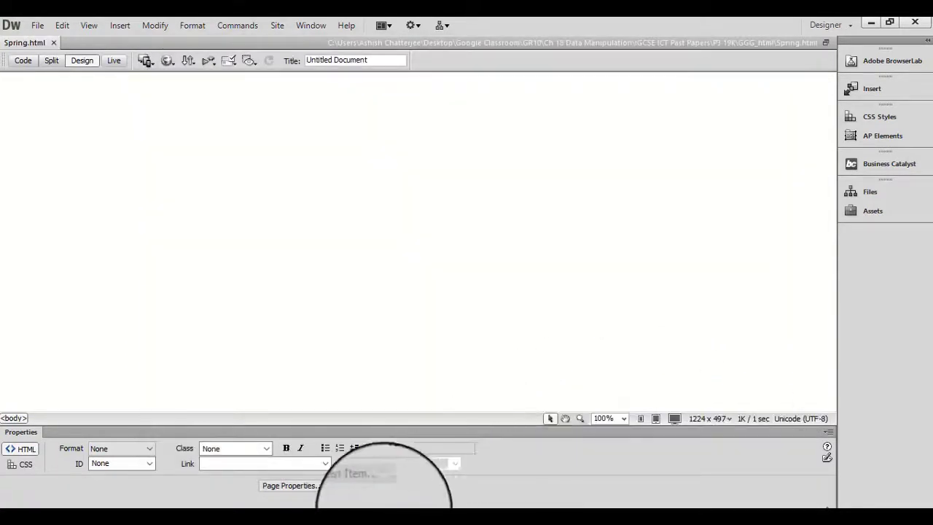
Check the GGG_html folder for the Spring file, and read task 6's cell dimensions and border requirements in the exam paper.
click(347, 524)
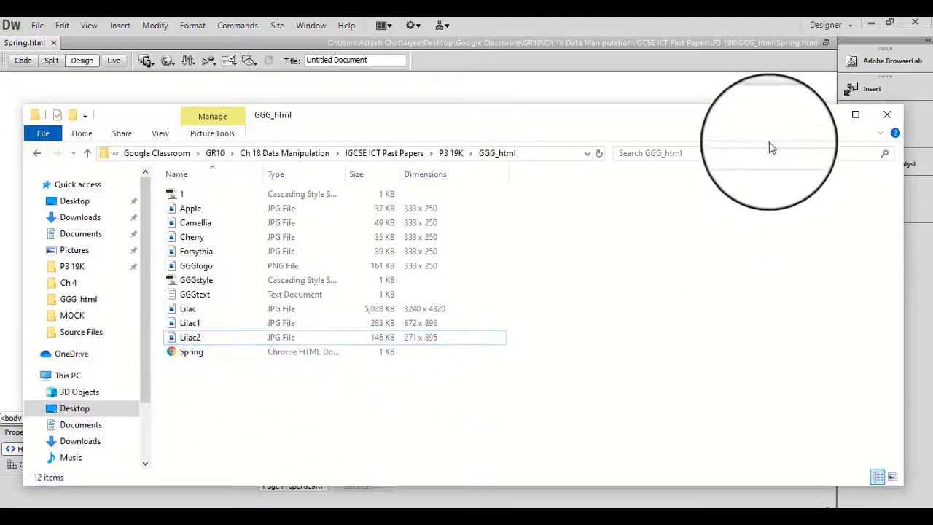
click(826, 119)
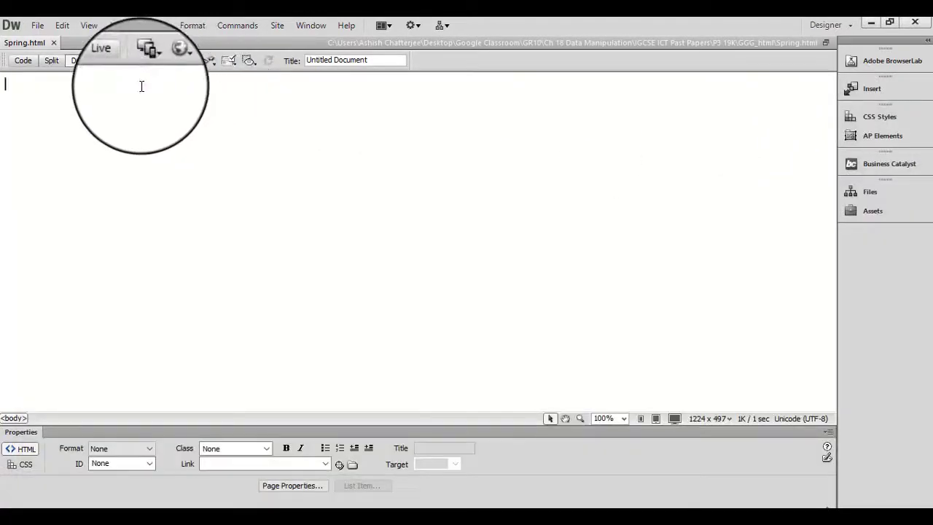
click(686, 519)
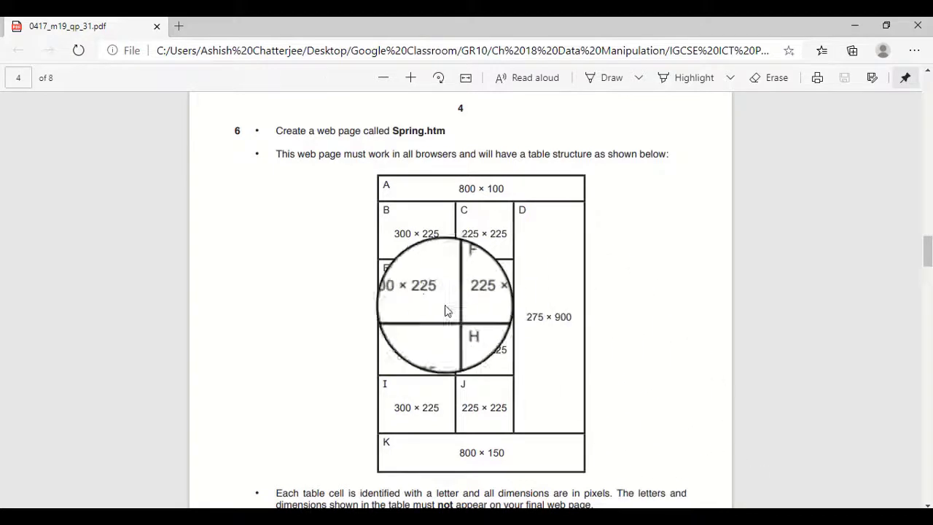
scroll(526, 320, down, 2)
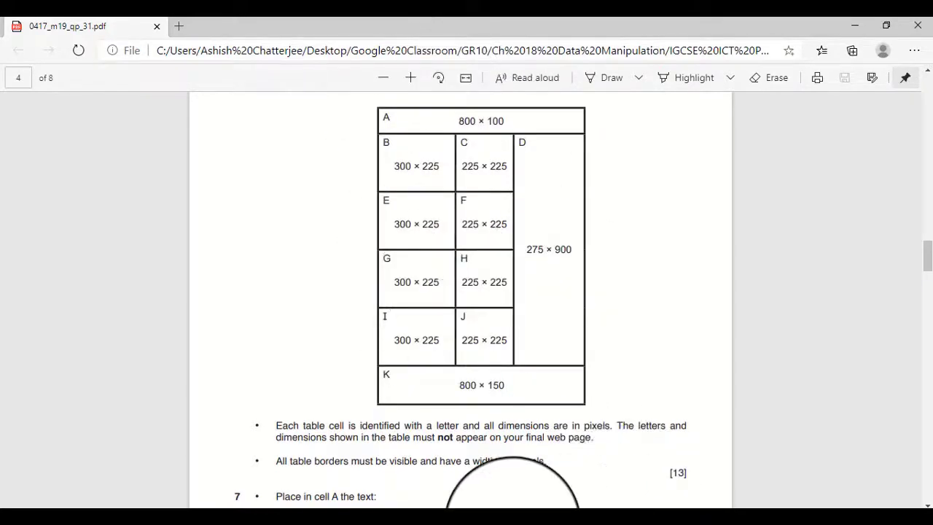
Insert a table with 6 rows and 3 columns, 800 pixels wide with a 2-pixel border and no header, in Spring.html.
click(492, 519)
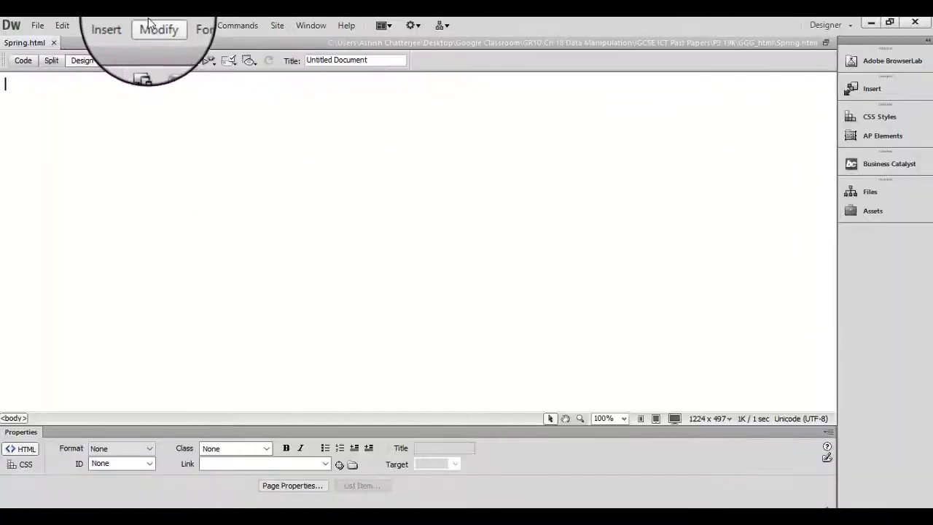
click(120, 26)
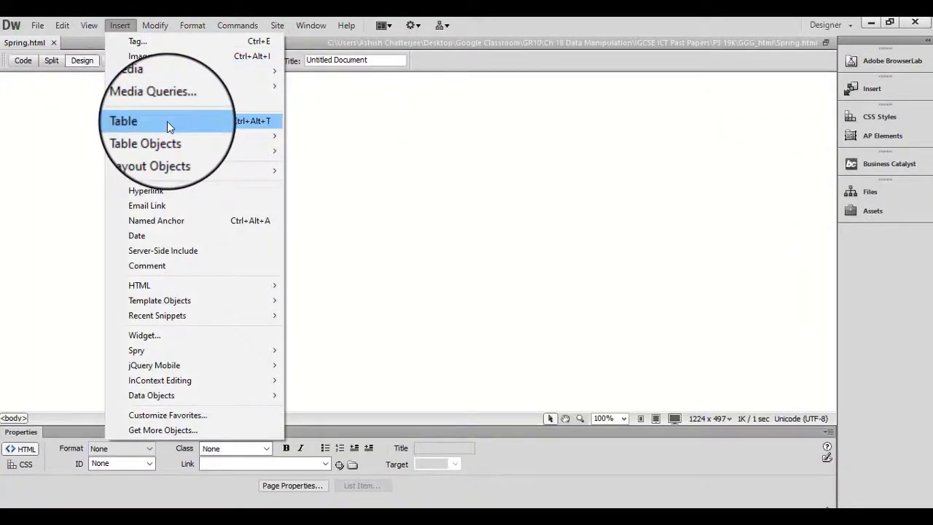
click(737, 520)
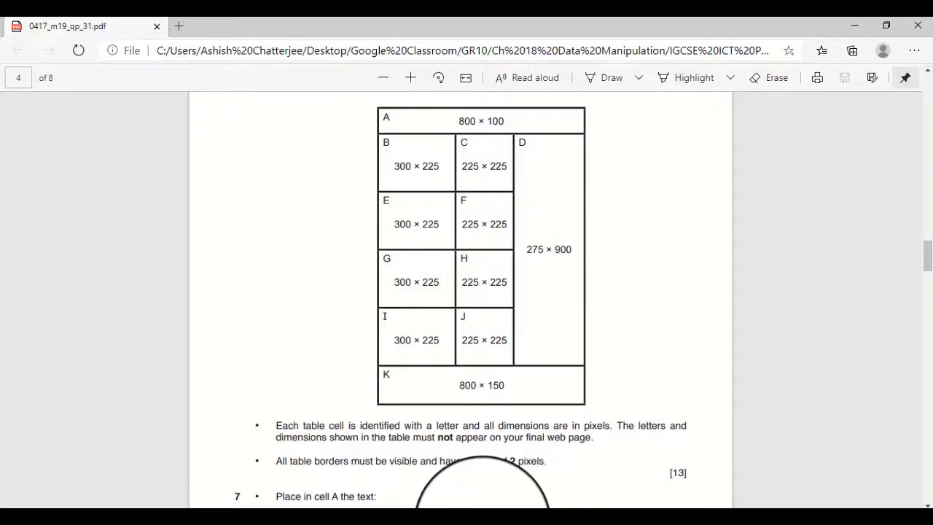
click(481, 521)
click(116, 27)
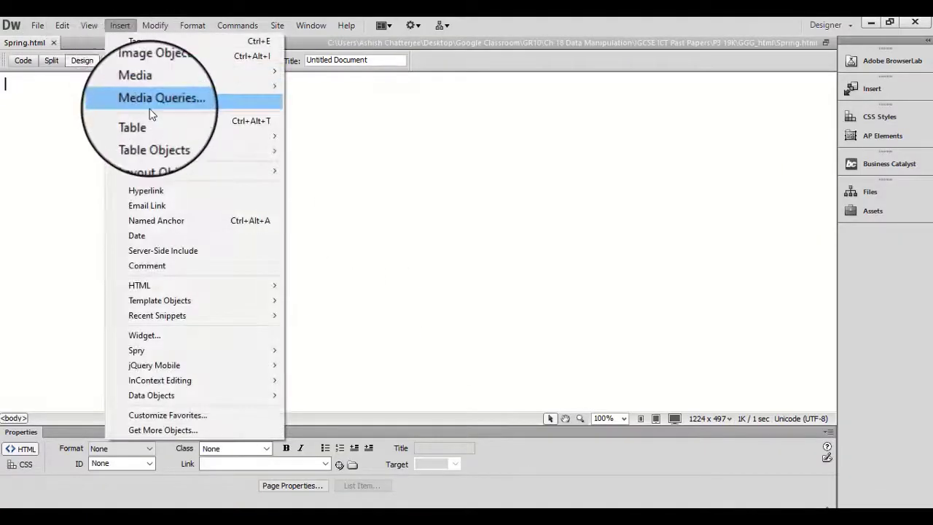
click(149, 120)
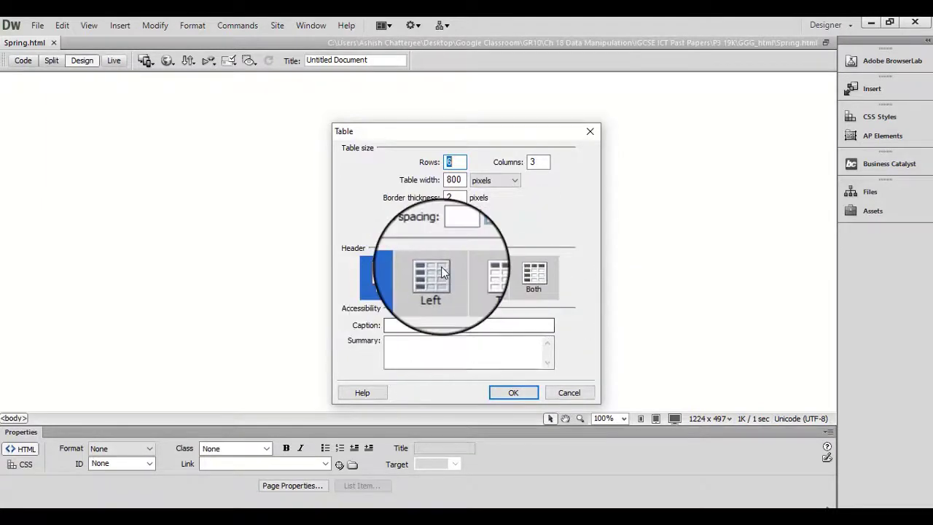
click(501, 396)
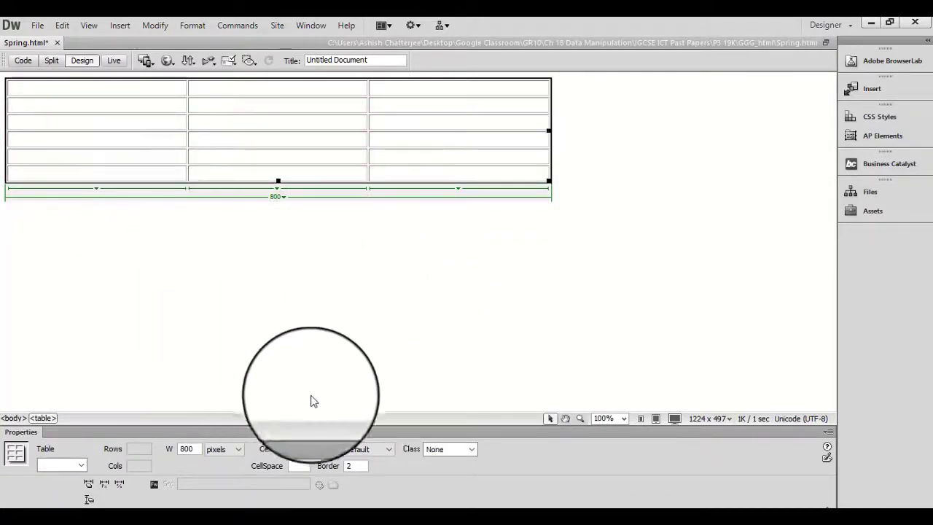
Set the table's alignment on the page to Center.
click(379, 449)
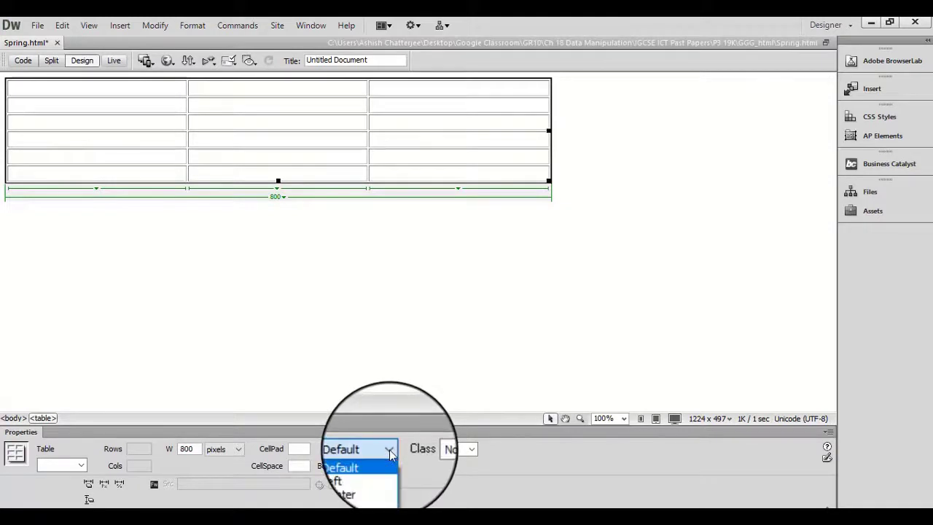
click(374, 484)
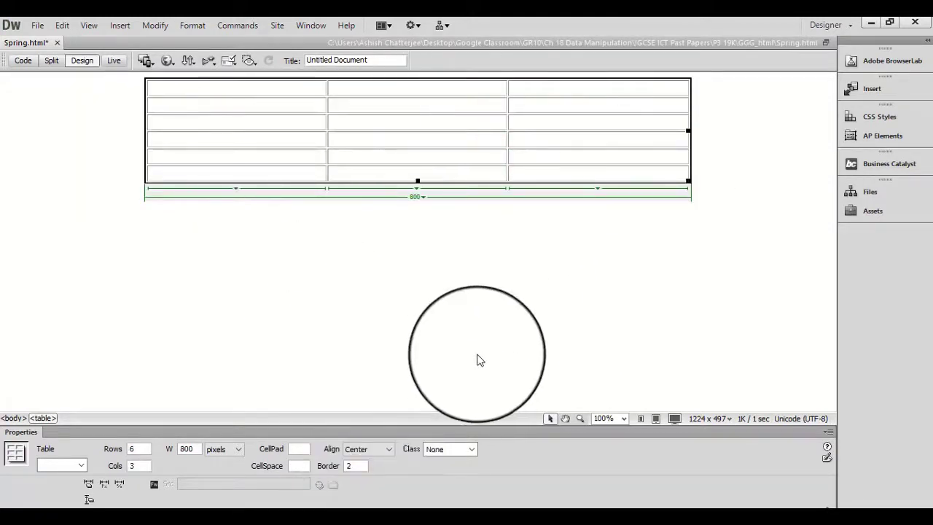
key(alt+Tab)
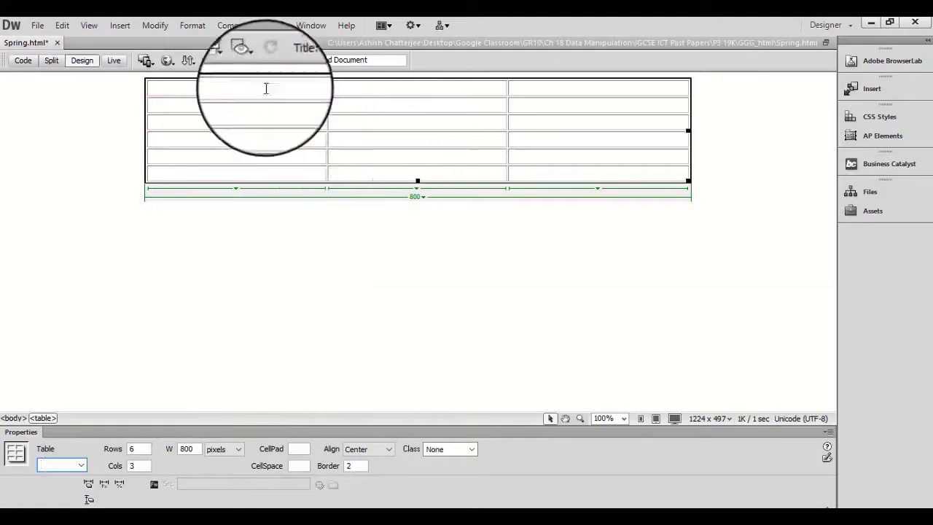
Merge the three cells of the table's first row into one cell.
click(218, 90)
drag(179, 87, 535, 91)
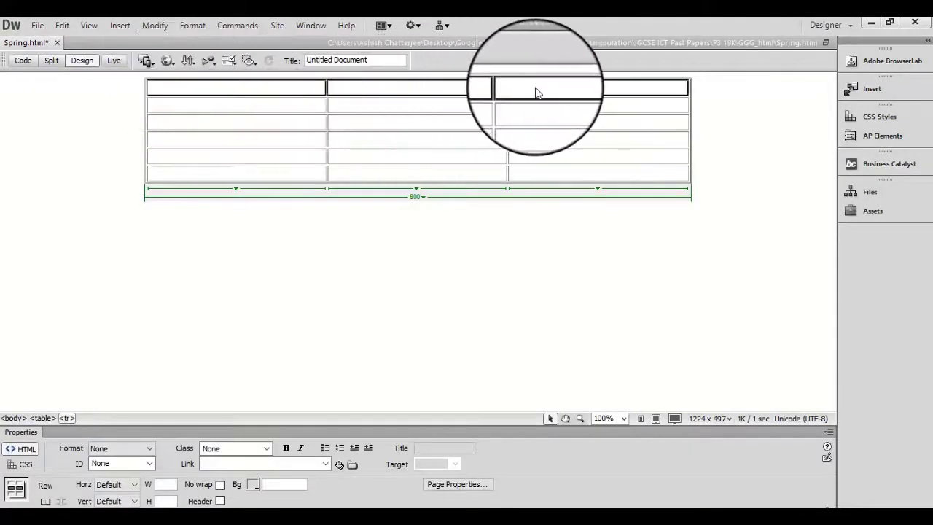
right_click(450, 90)
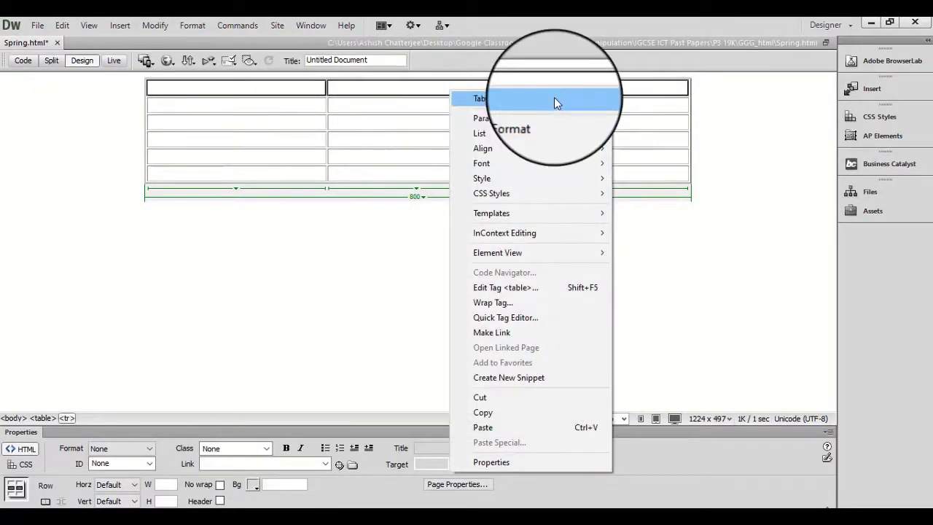
mouse_move(554, 96)
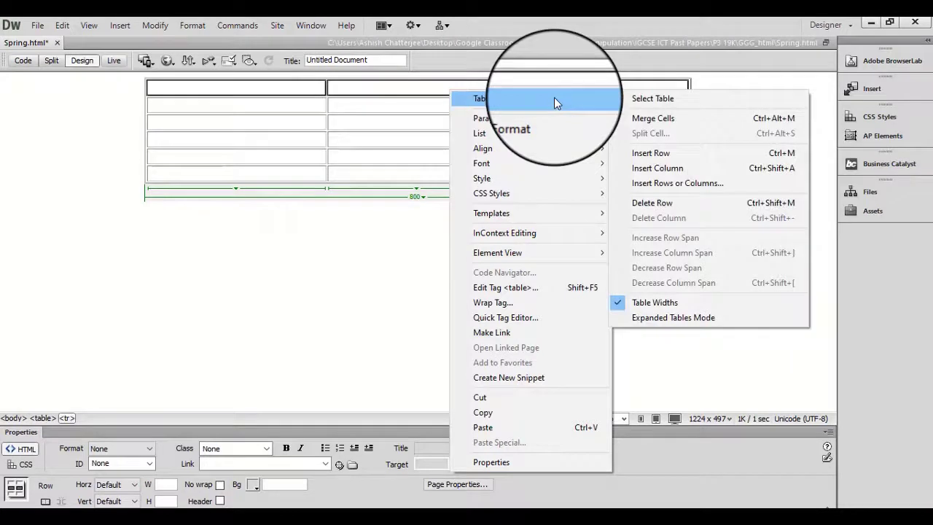
click(653, 118)
Merge the three cells of the table's last row into one cell.
drag(275, 170, 556, 177)
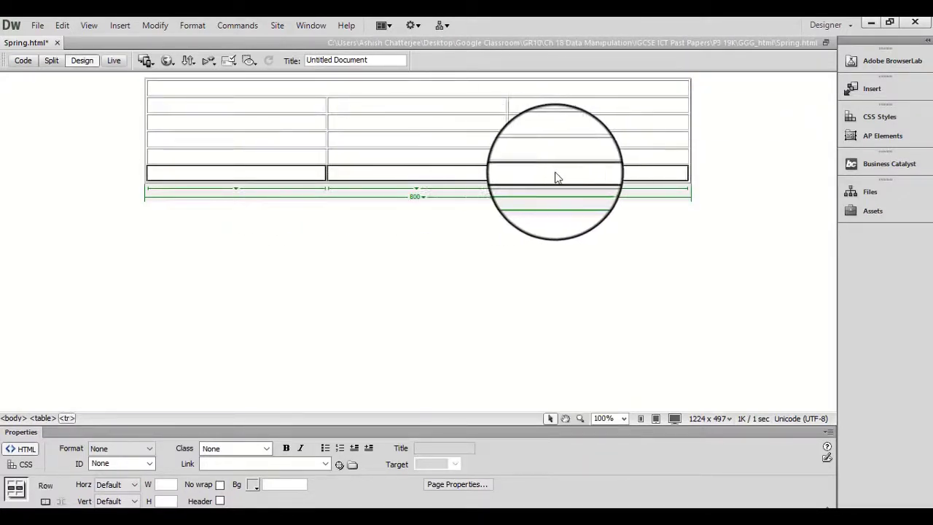
right_click(470, 171)
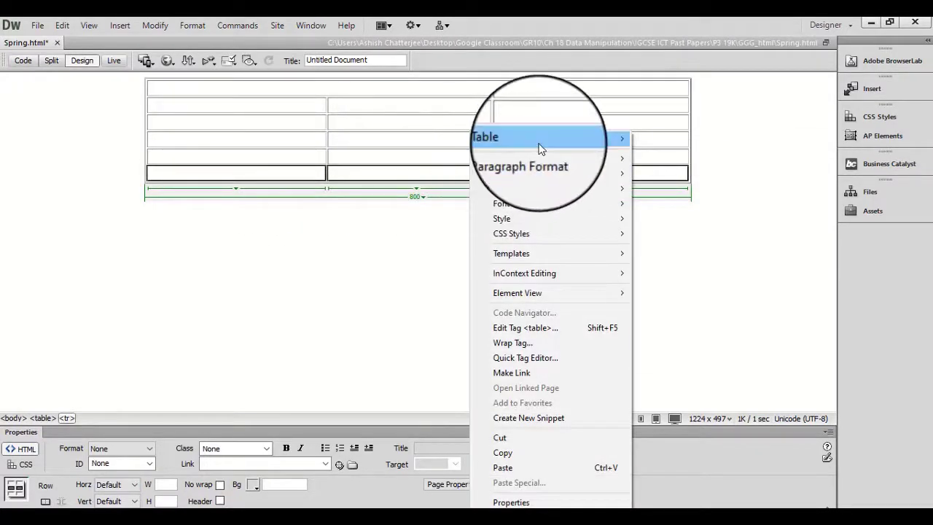
mouse_move(540, 138)
click(675, 160)
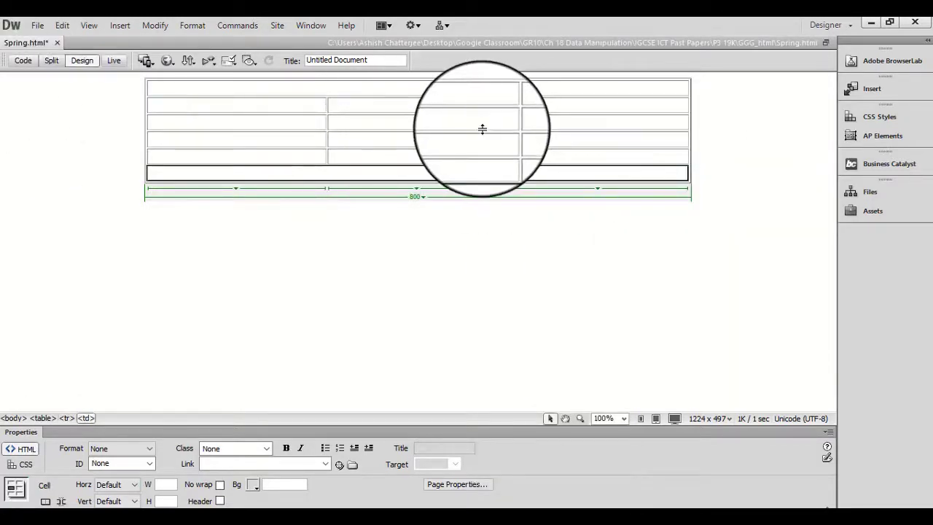
Size the four cells of the first column between the merged rows to 300 pixels wide and 225 pixels high, following the exam paper.
mouse_move(686, 518)
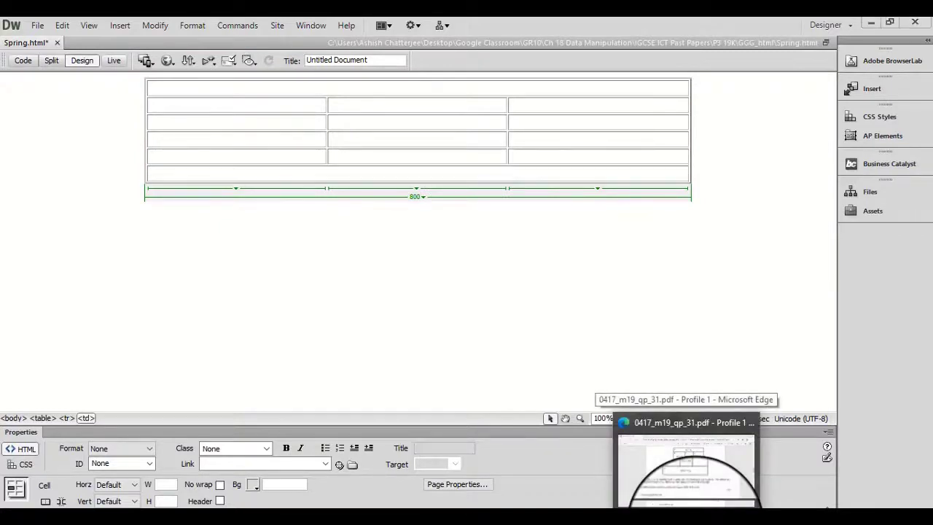
click(689, 518)
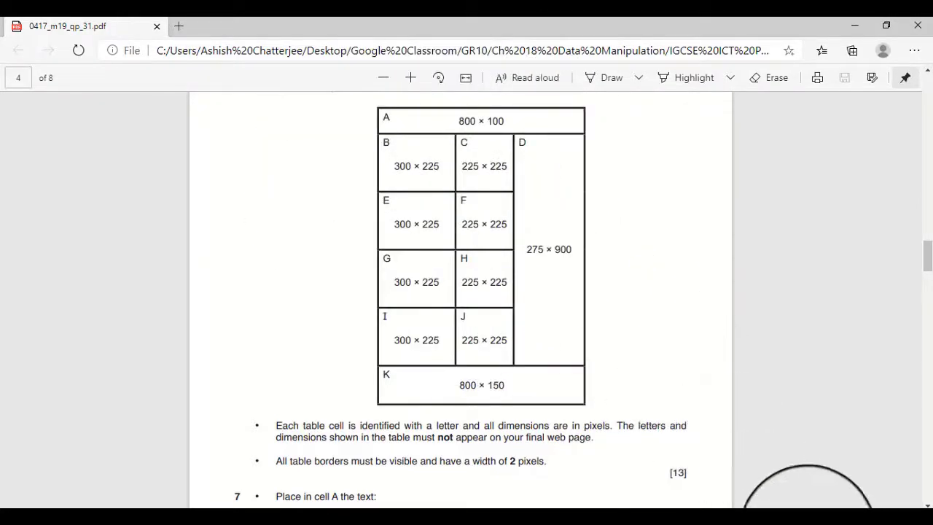
mouse_move(691, 518)
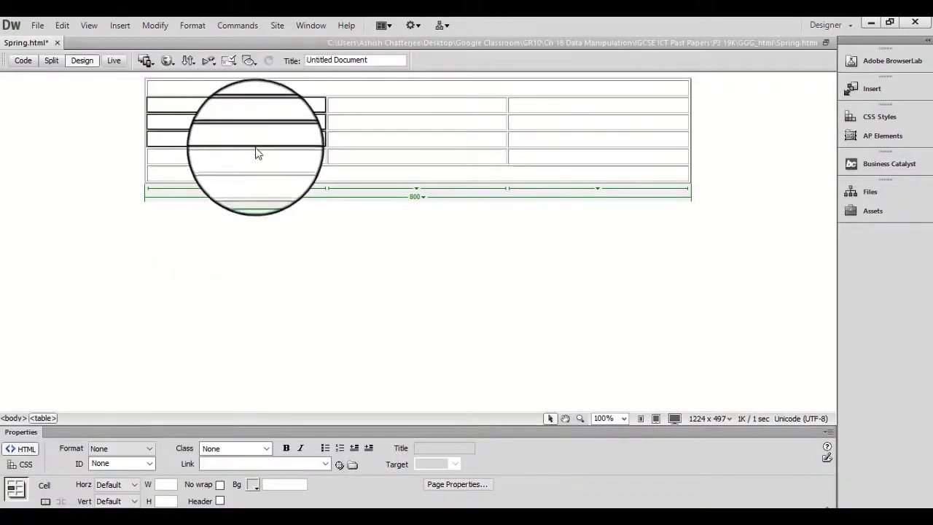
drag(257, 153, 254, 161)
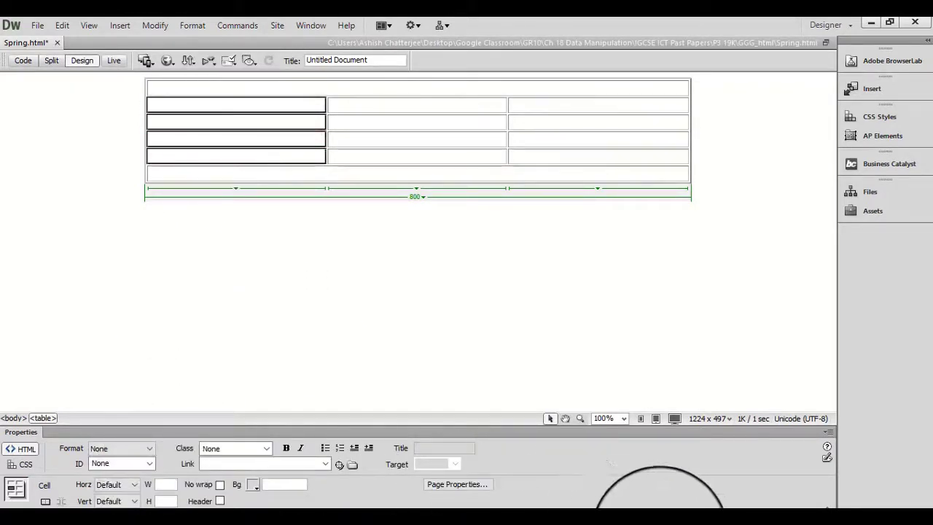
click(696, 524)
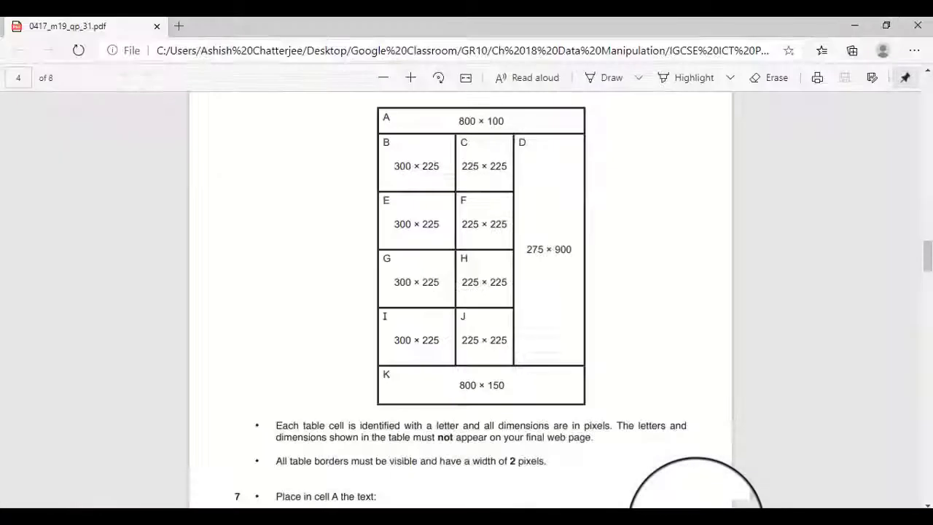
click(697, 523)
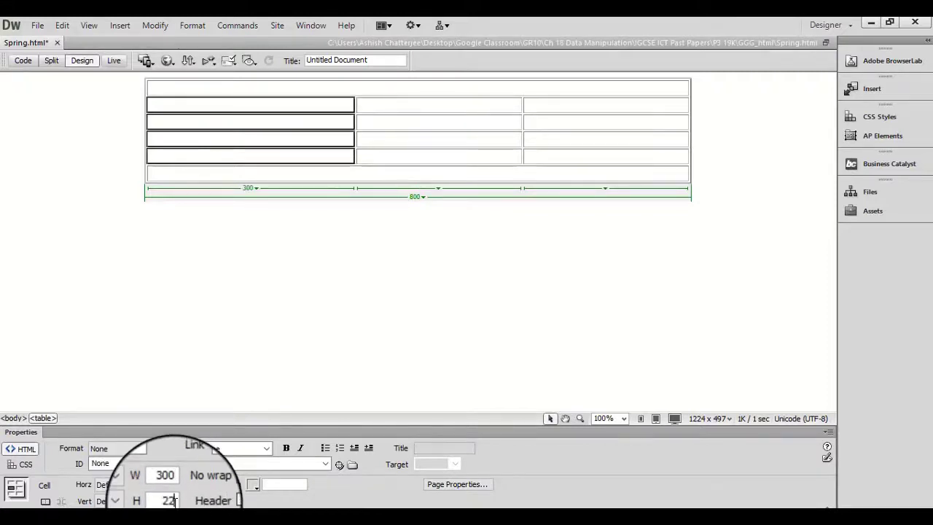
click(175, 500)
text(225)
key(Return)
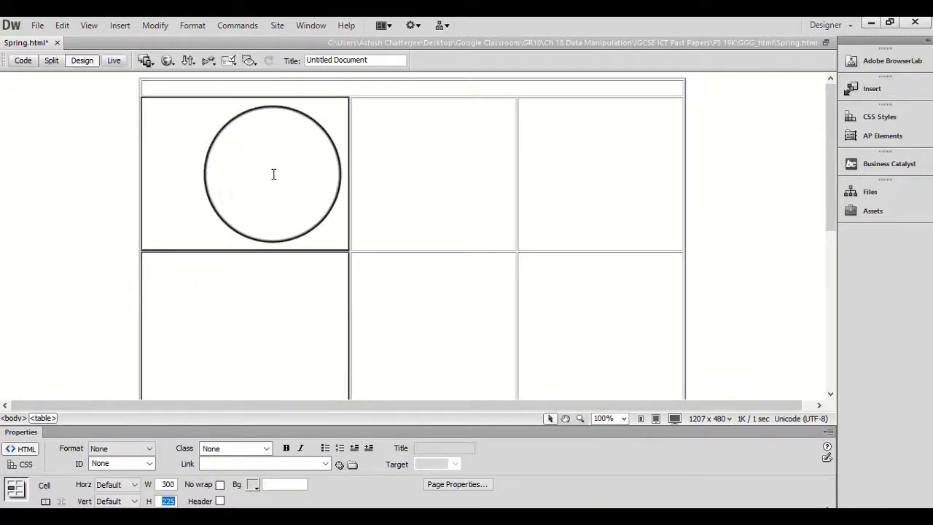
drag(185, 161, 185, 331)
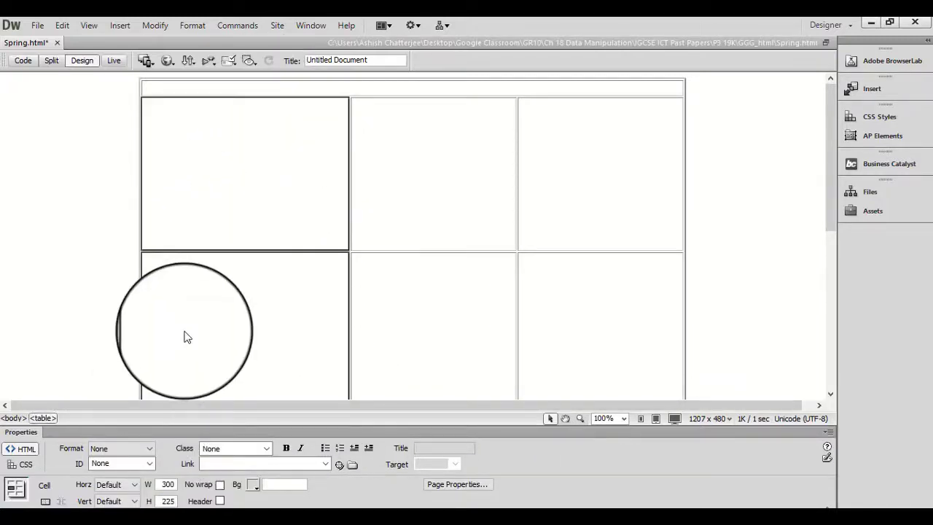
scroll(184, 332, down, 2)
scroll(184, 336, down, 5)
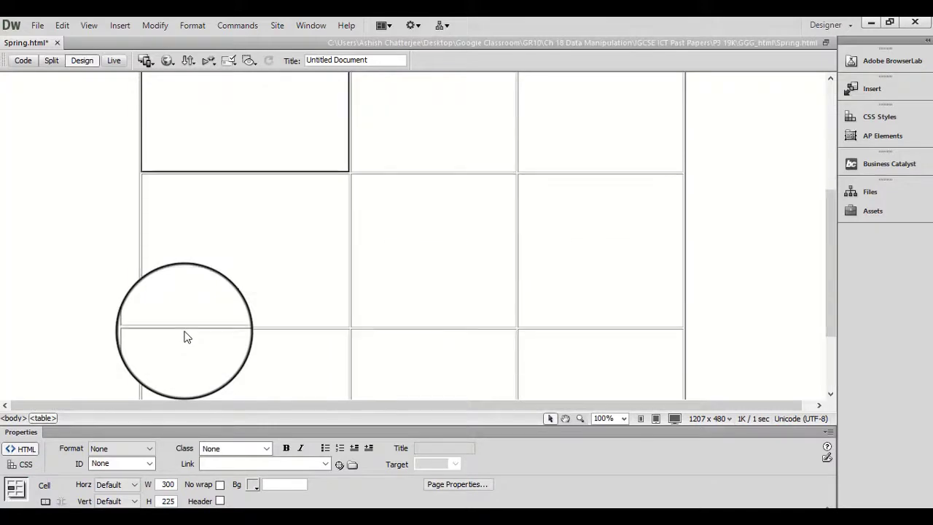
scroll(185, 348, down, 2)
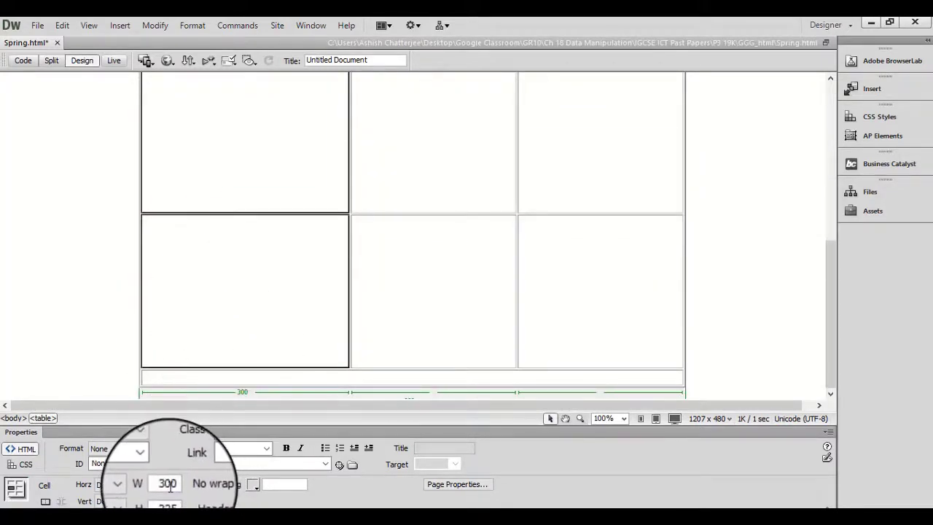
Size the four cells of the second column between the merged rows to 225 pixels wide and 225 pixels high.
click(406, 156)
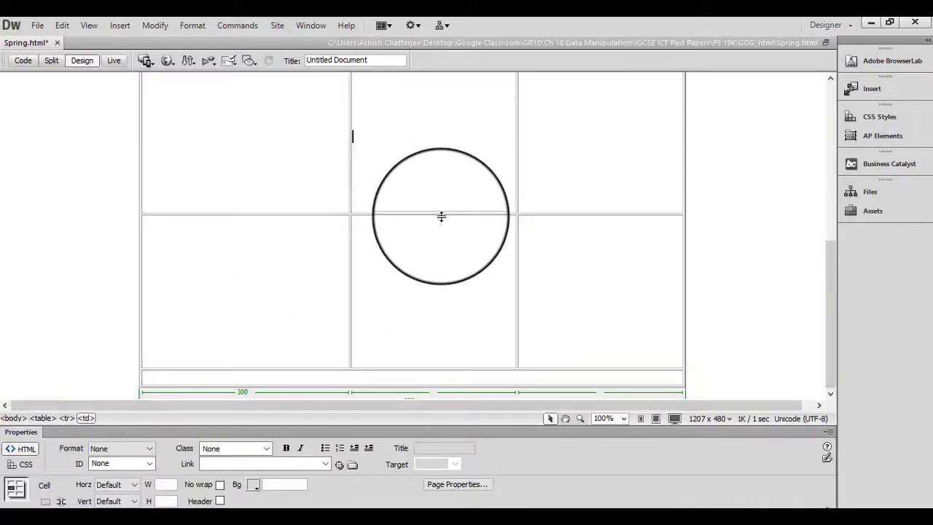
scroll(441, 217, down, 1)
scroll(441, 216, up, 2)
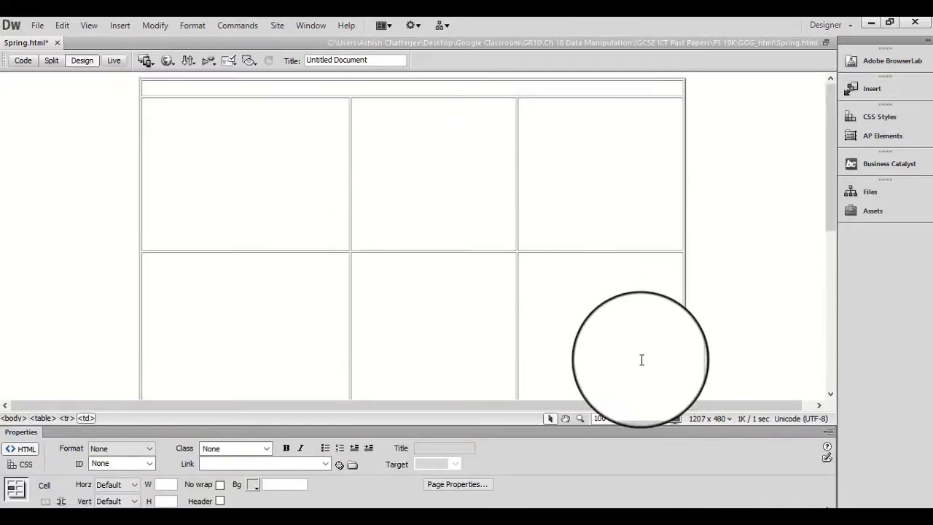
key(alt+Tab)
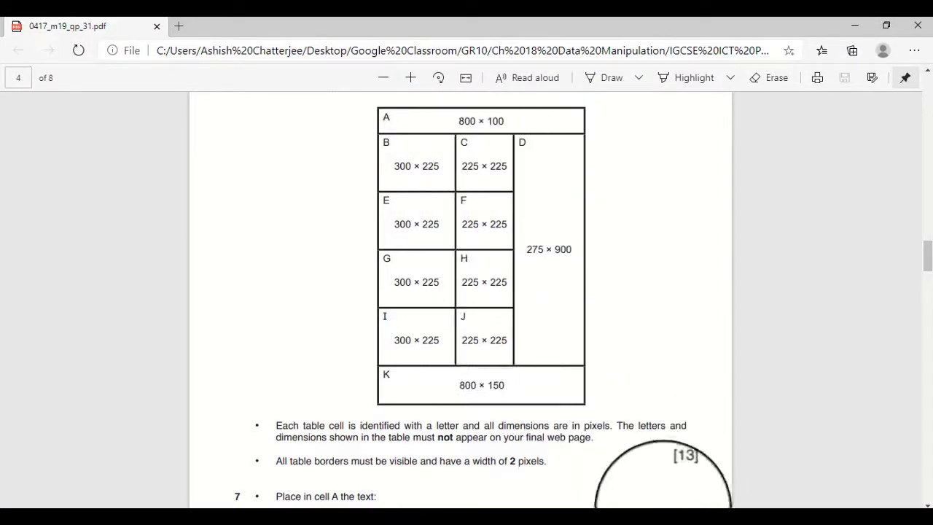
click(688, 523)
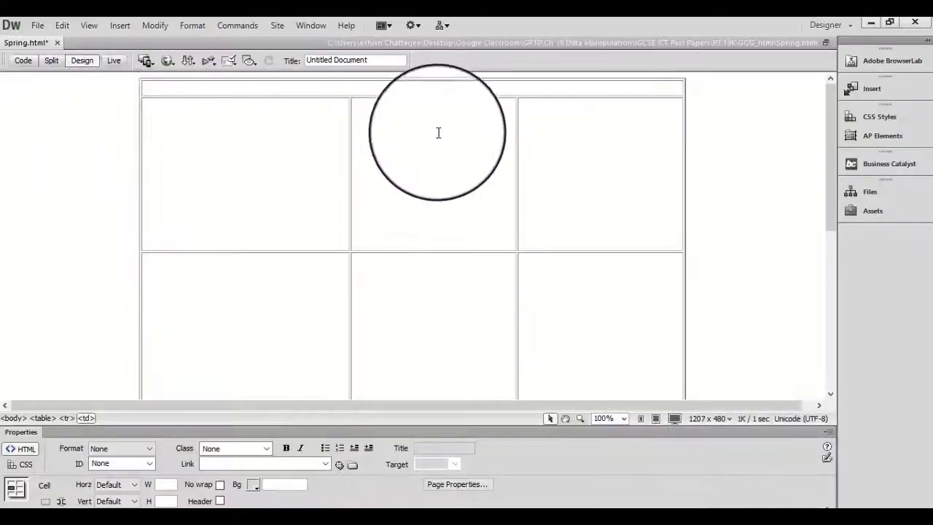
click(426, 151)
drag(426, 151, 430, 271)
scroll(430, 299, down, 3)
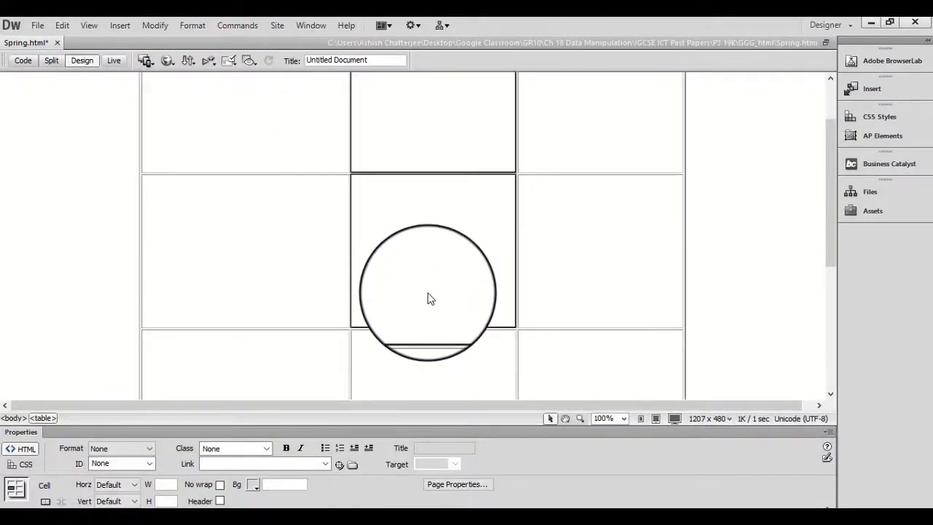
scroll(428, 293, down, 5)
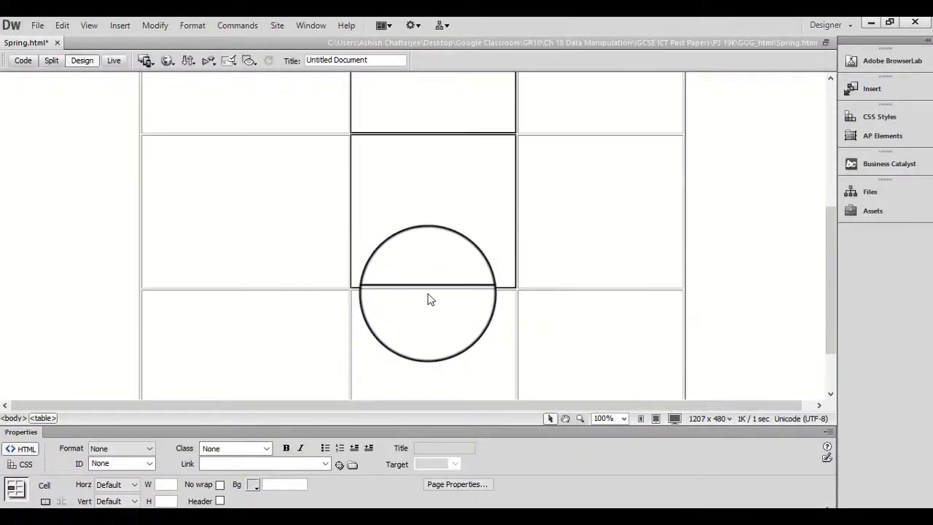
drag(428, 293, 434, 327)
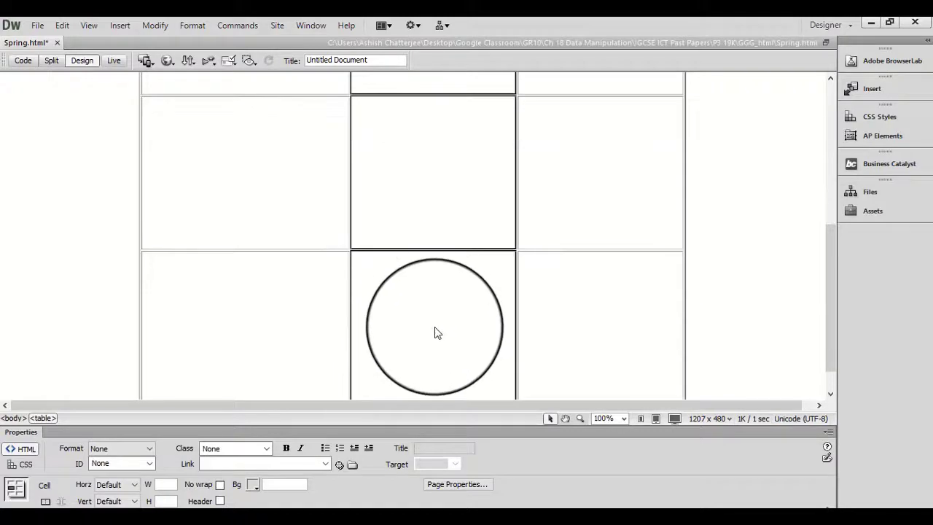
click(161, 484)
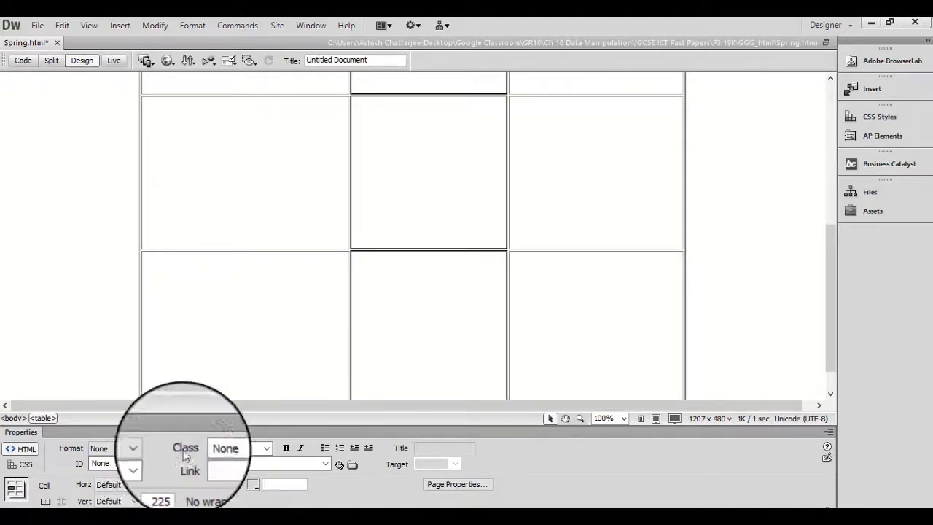
click(102, 283)
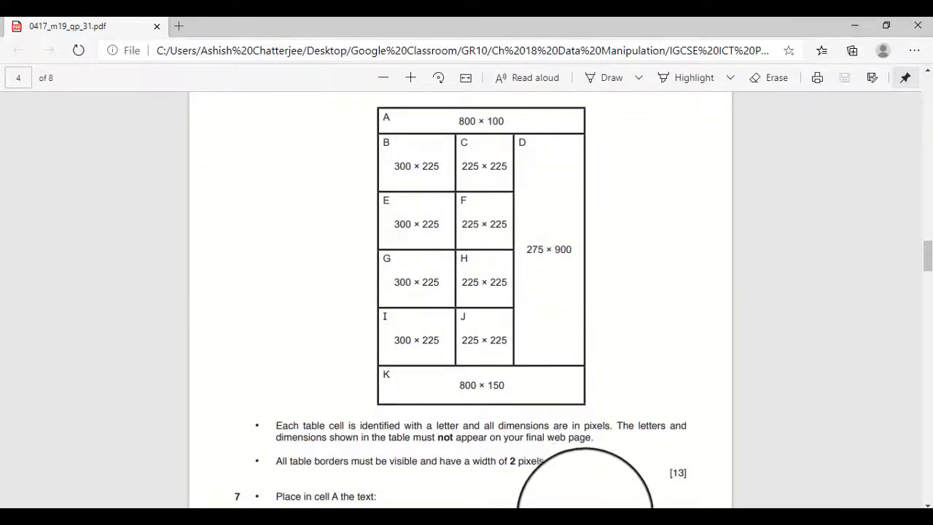
Merge the four cells of the third column between the merged rows and size the merged cell to 275 by 900 pixels.
click(486, 523)
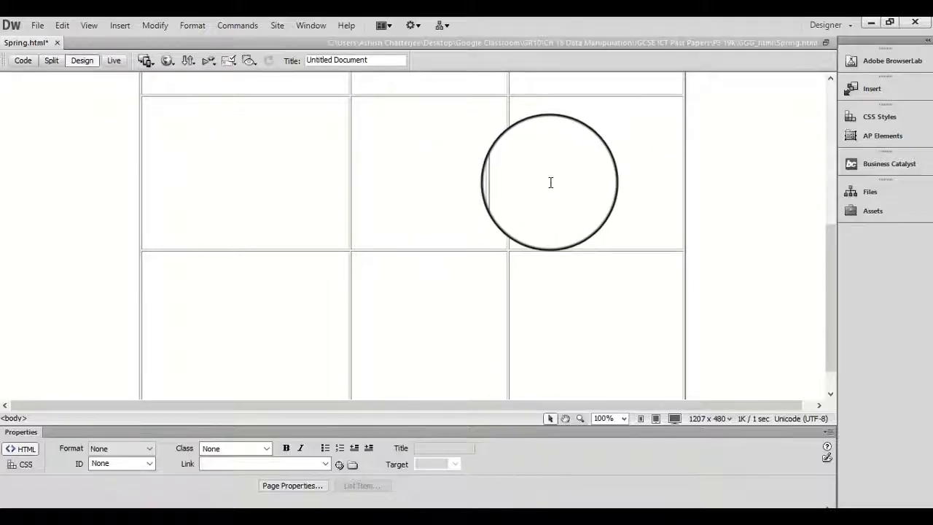
click(550, 182)
scroll(558, 182, down, 2)
scroll(565, 182, up, 3)
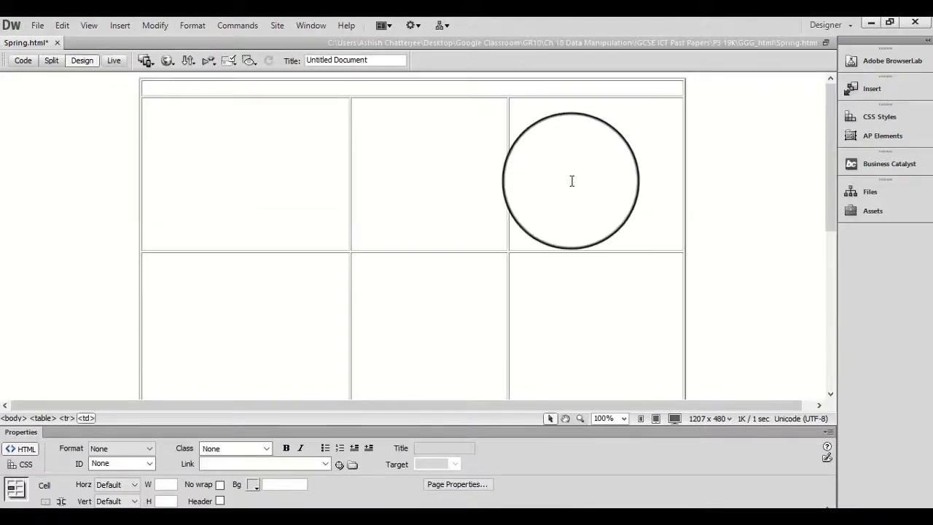
drag(572, 157, 571, 315)
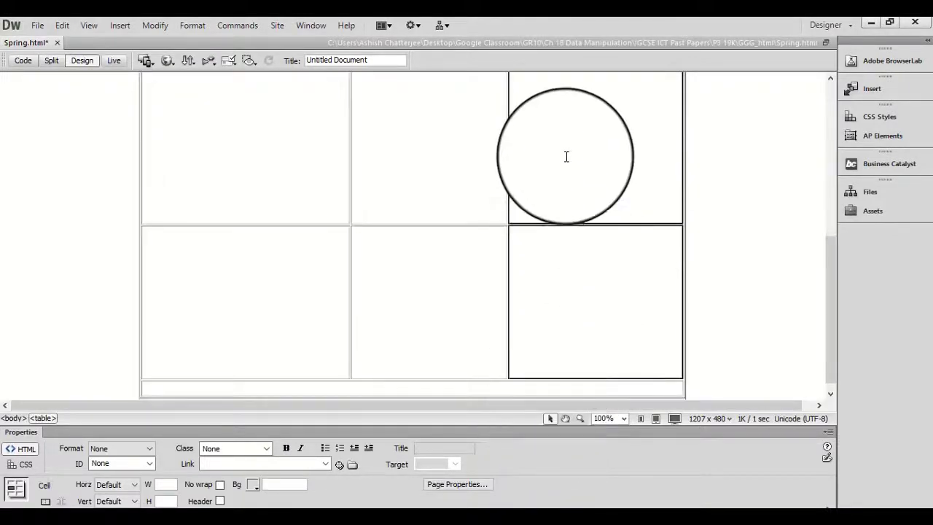
right_click(567, 156)
mouse_move(625, 142)
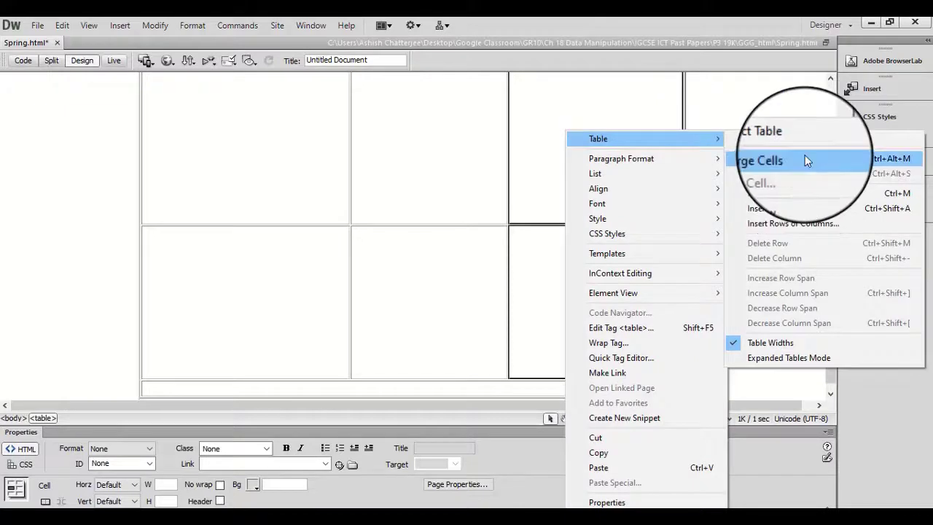
click(805, 156)
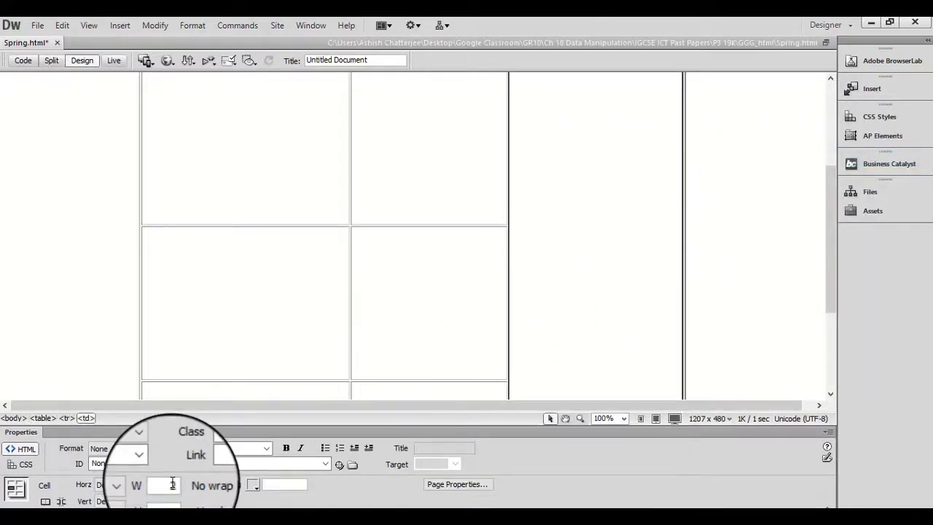
key(Tab)
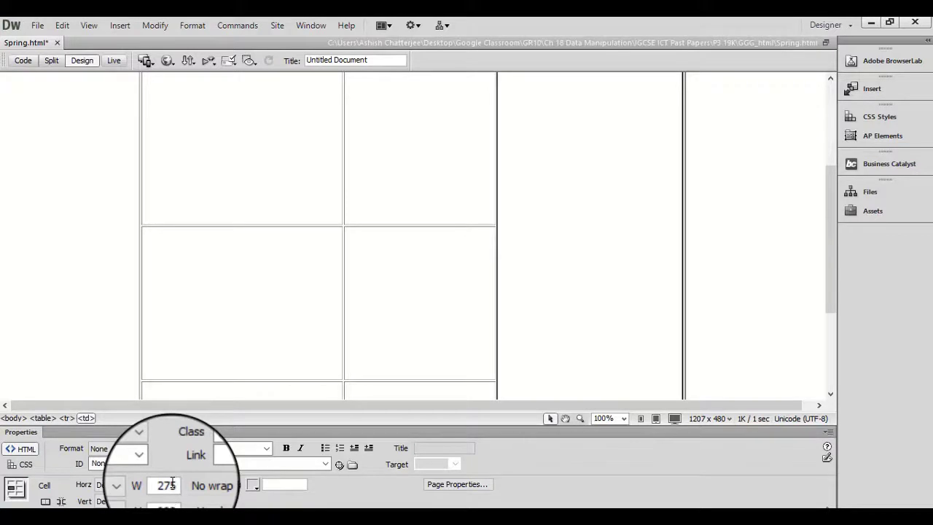
click(14, 316)
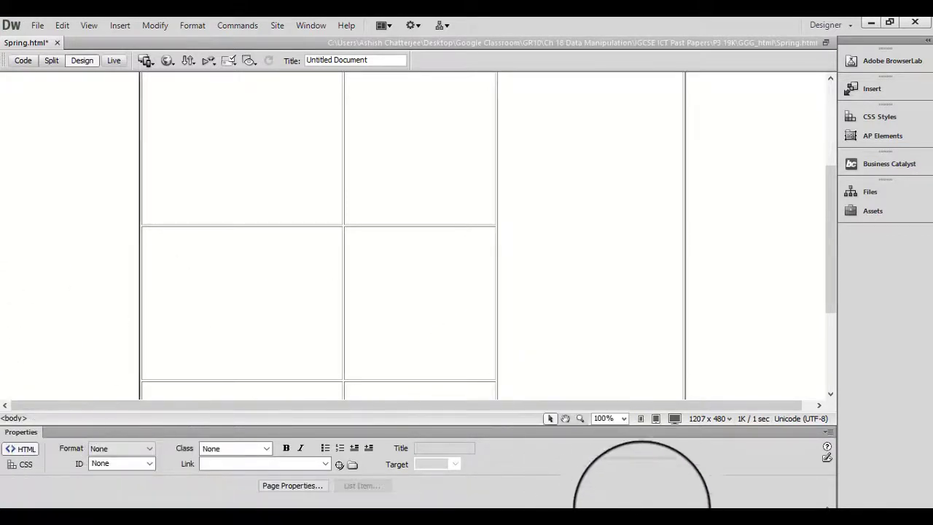
Set the height of the table's merged last row to 150 pixels, as given for cell K in the exam paper.
click(678, 519)
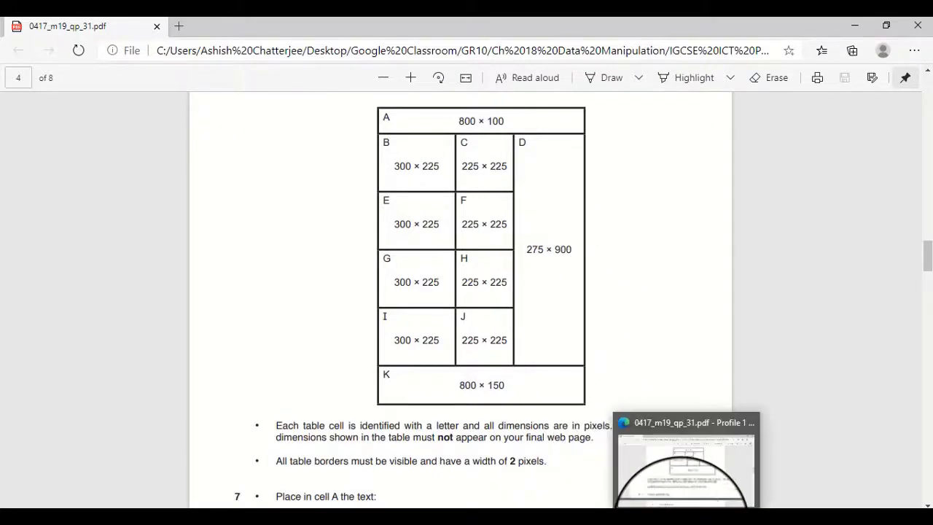
click(682, 519)
scroll(151, 290, down, 3)
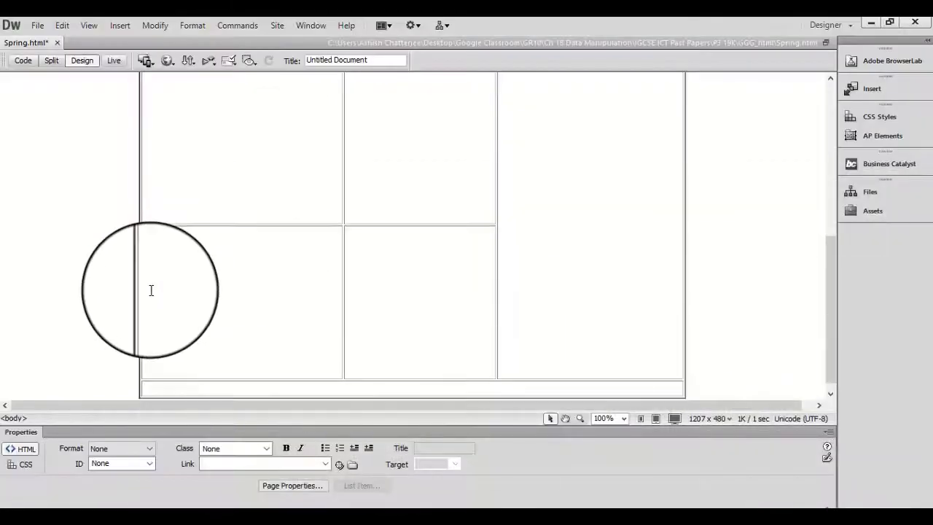
click(286, 379)
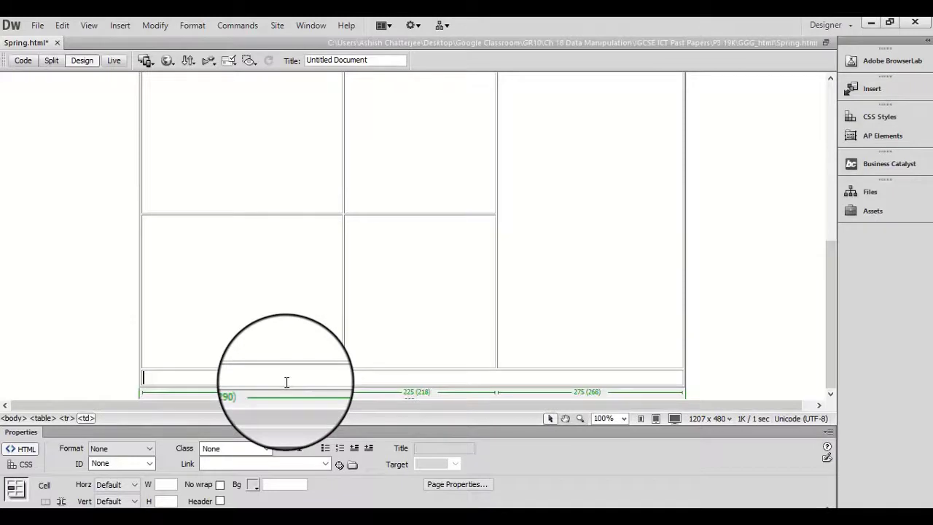
click(170, 484)
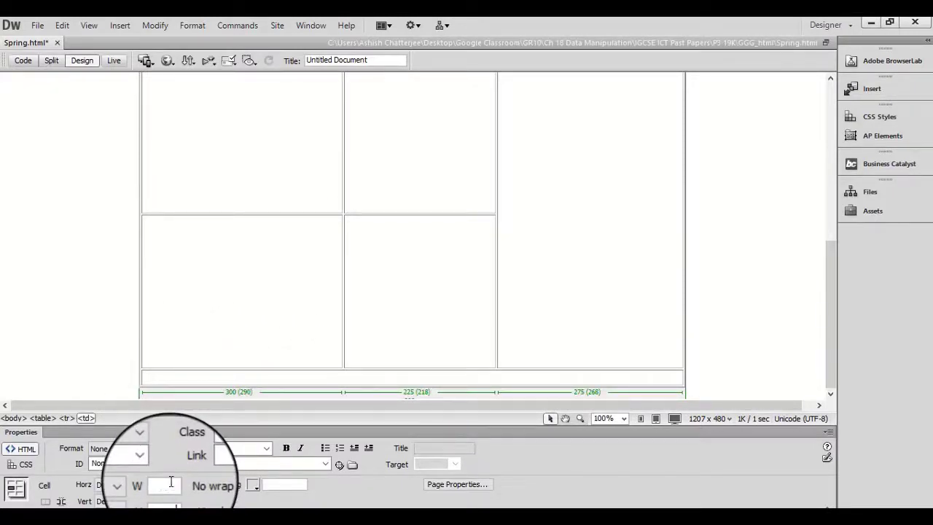
key(Return)
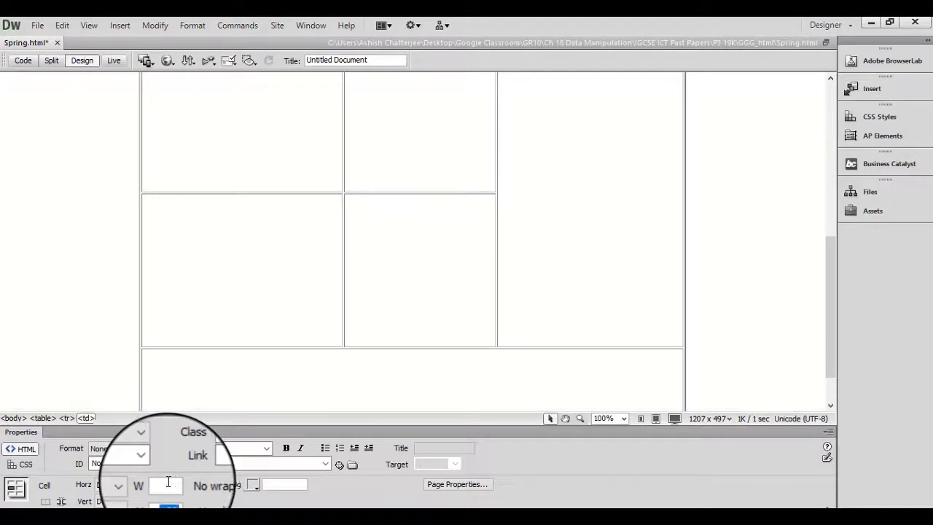
click(100, 282)
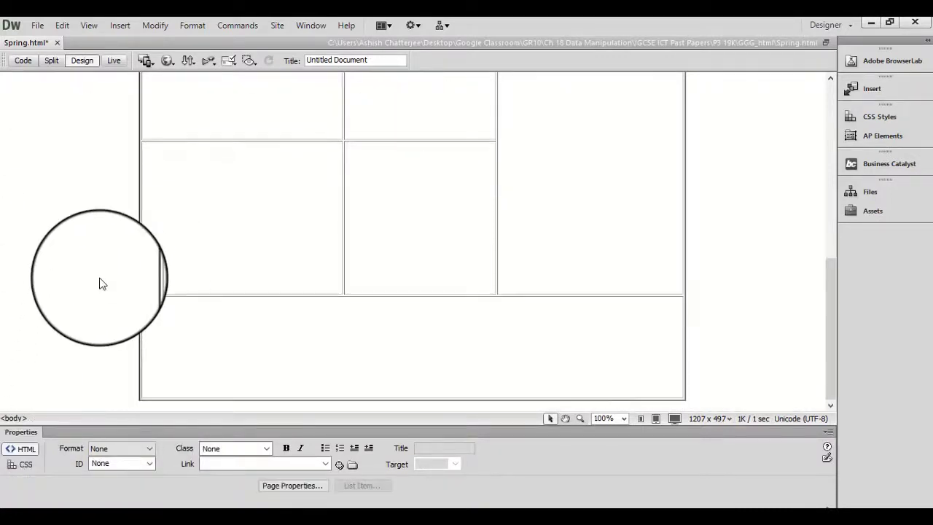
Set the height of the table's merged first row to 100 pixels, as given for cell A in the exam paper.
scroll(100, 281, up, 4)
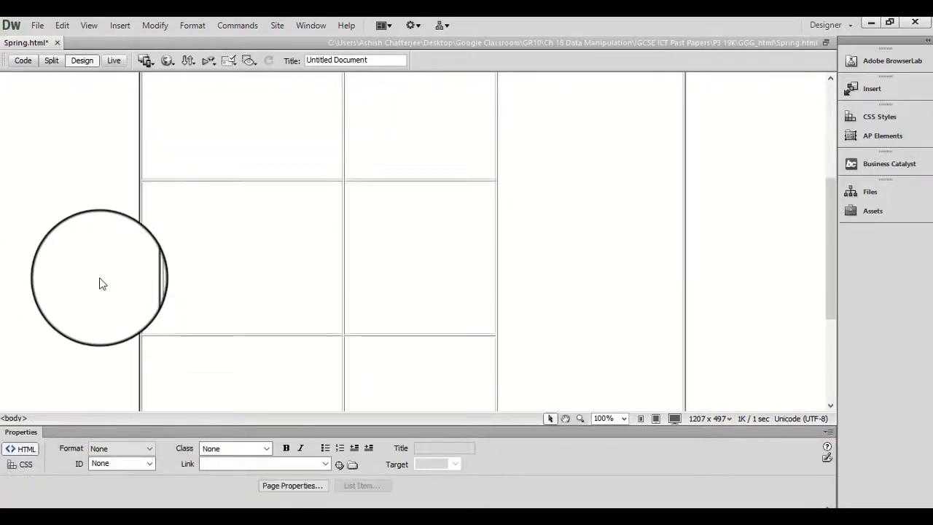
click(319, 82)
click(692, 522)
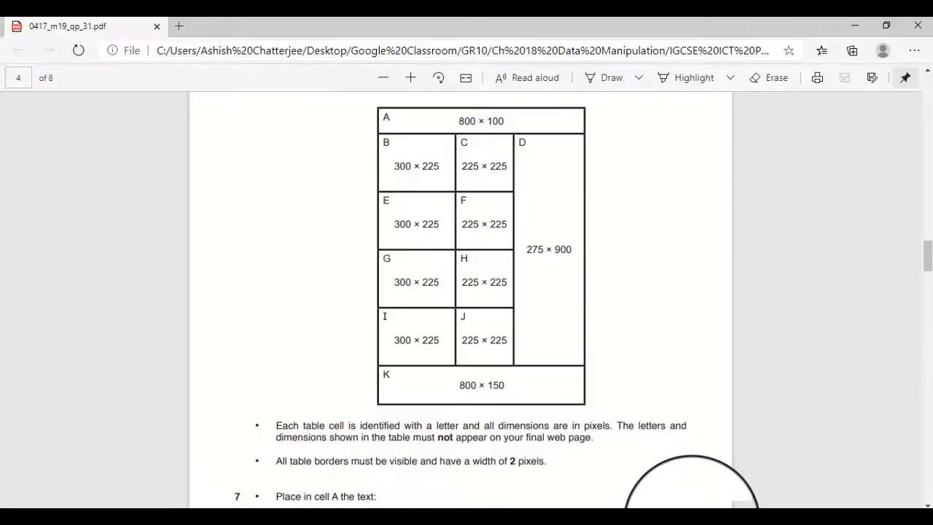
click(692, 522)
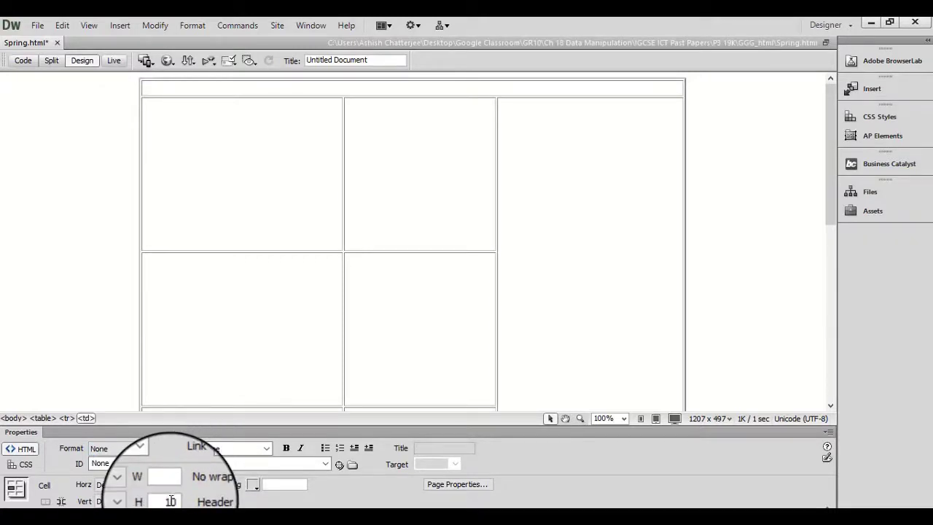
key(Return)
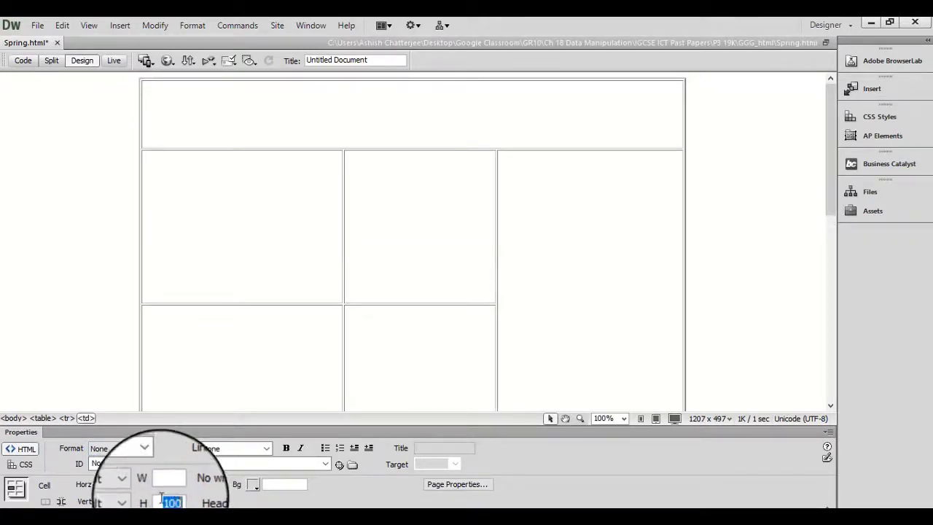
click(93, 265)
click(360, 115)
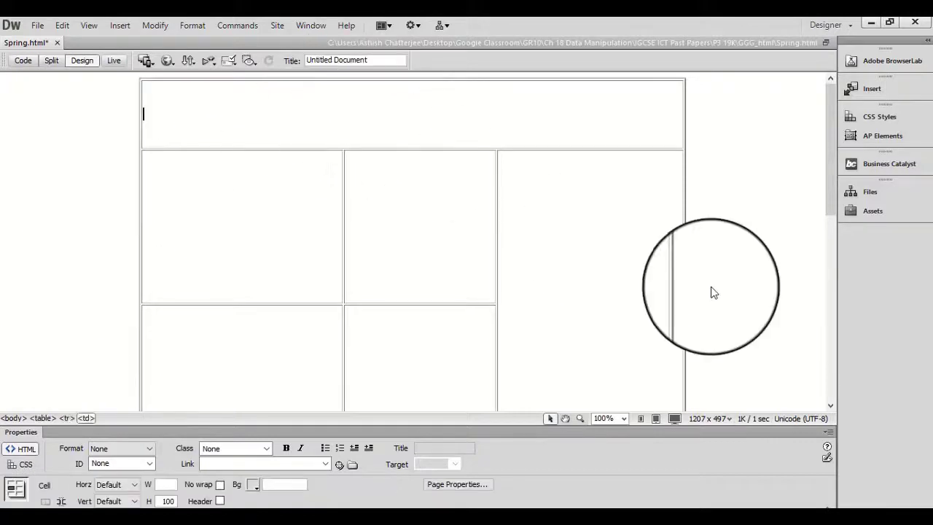
Check the table's HTML code against the cell dimensions and 2-pixel border width required by the exam paper.
click(691, 508)
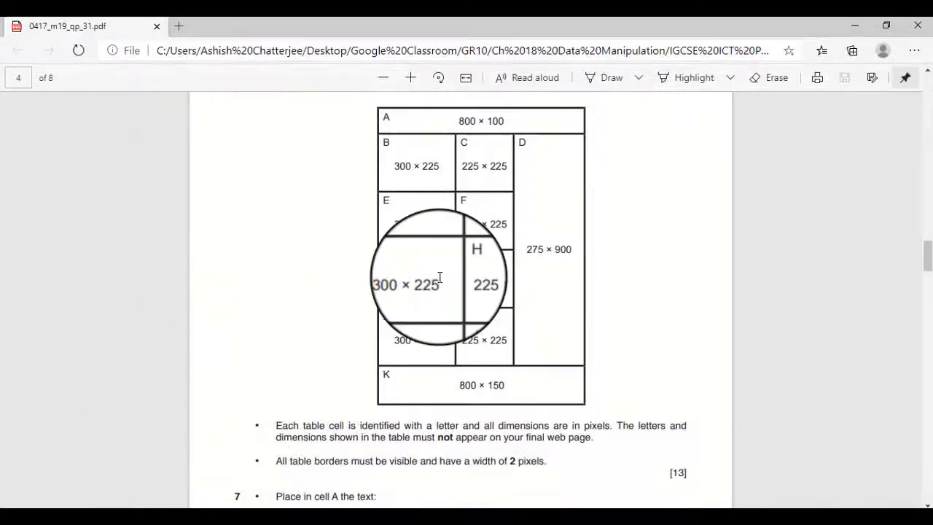
scroll(440, 277, down, 3)
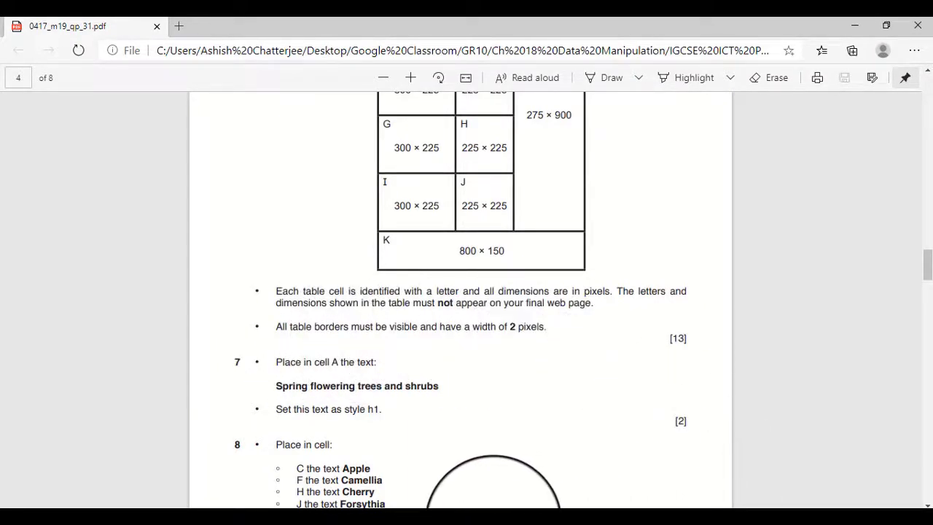
key(alt+Tab)
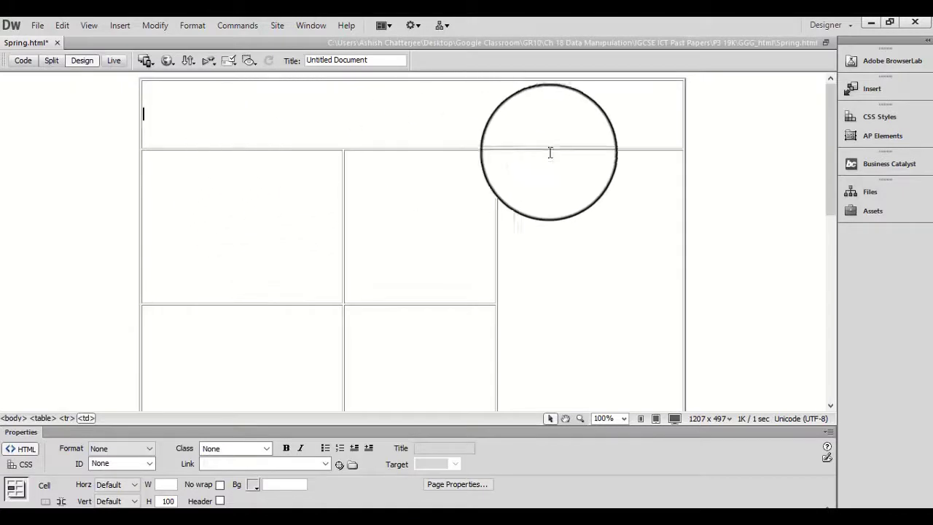
click(29, 64)
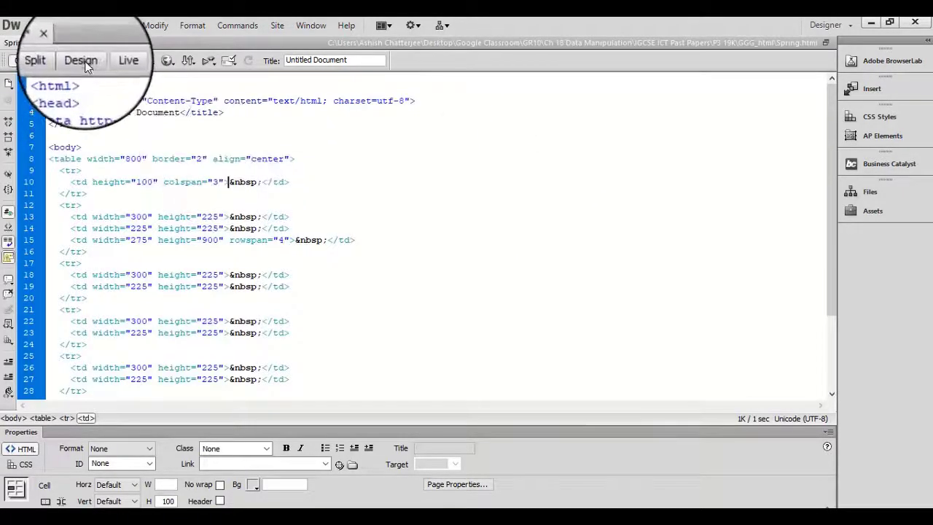
click(82, 62)
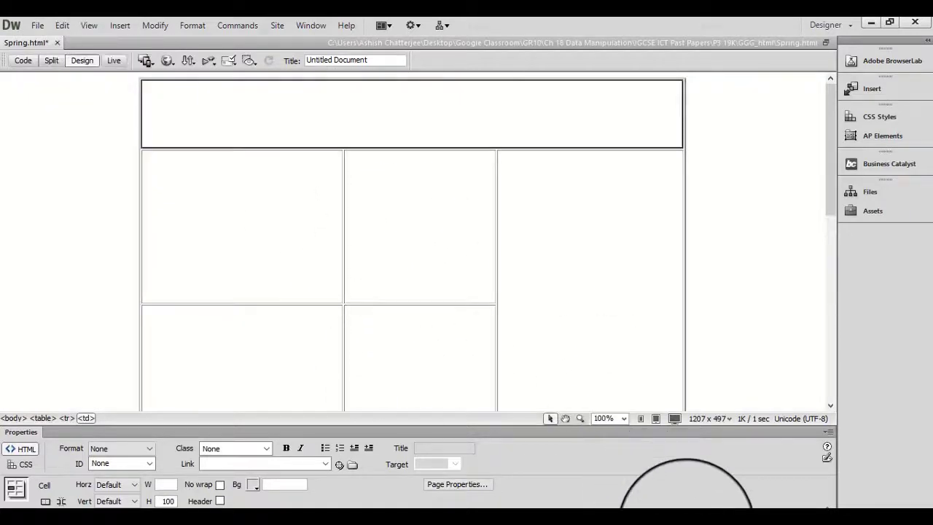
Copy the text "Spring flowering trees and shrubs" from question 7 of the exam paper into the table's first row.
click(683, 524)
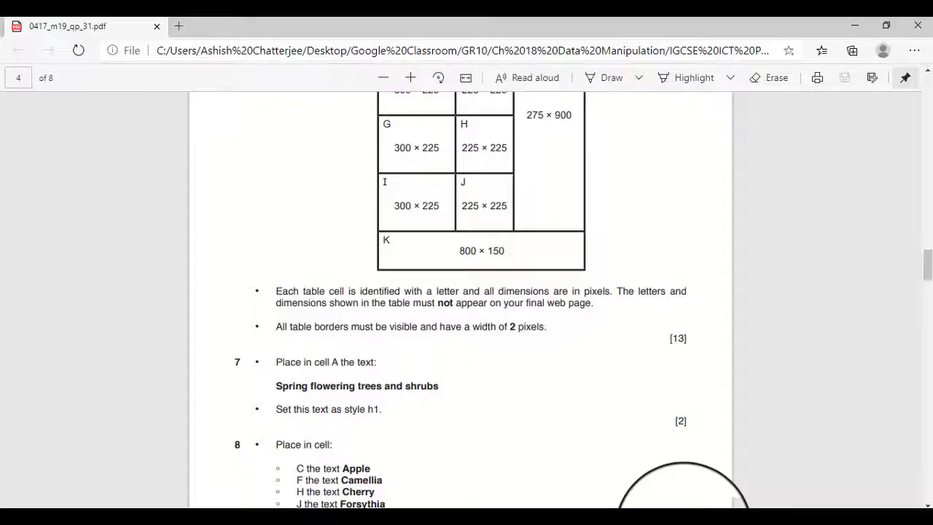
click(712, 524)
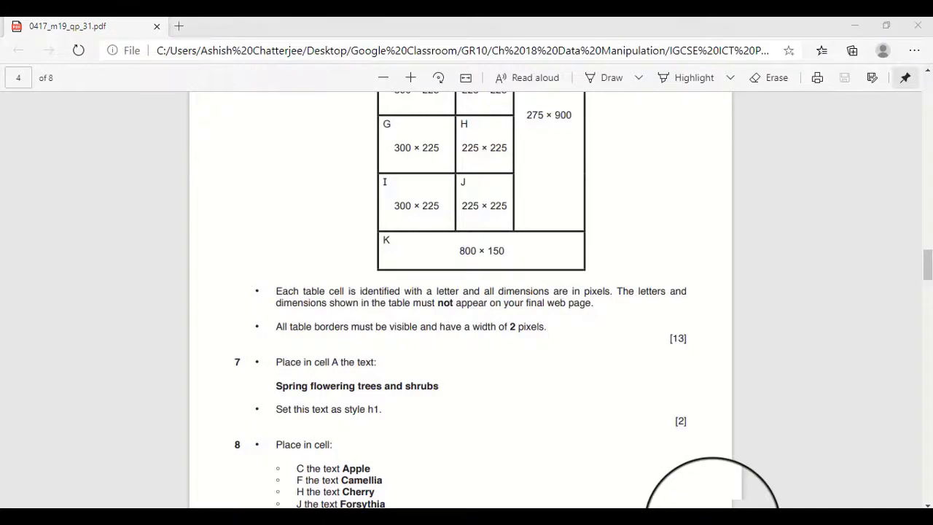
right_click(720, 513)
click(684, 492)
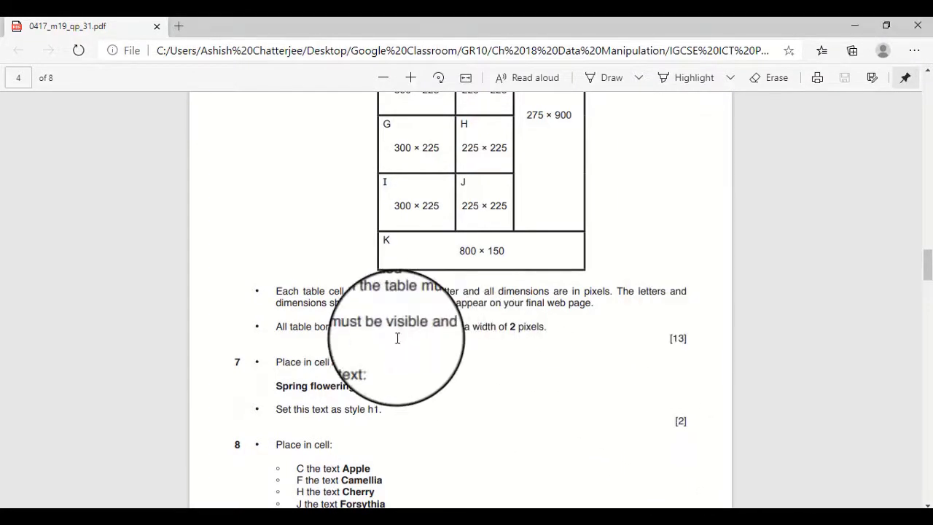
scroll(406, 464, down, 2)
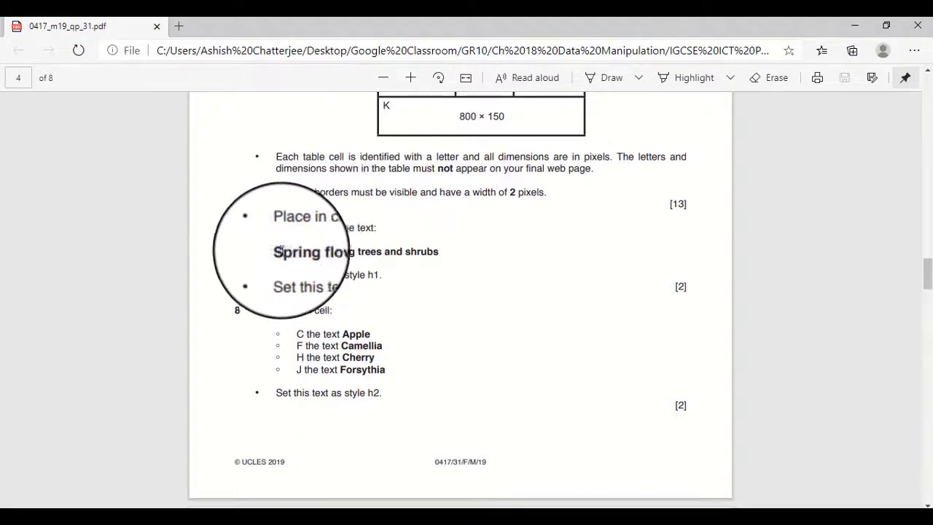
drag(278, 252, 438, 251)
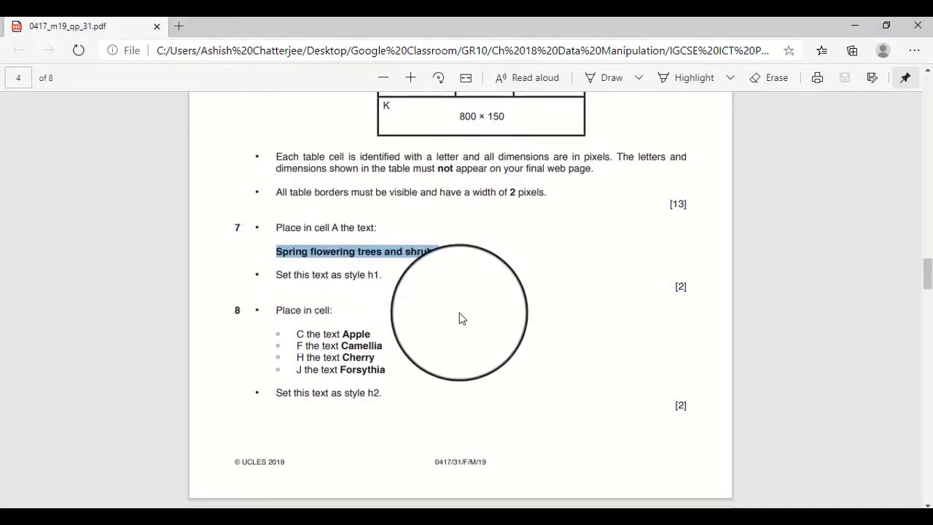
key(alt+Tab)
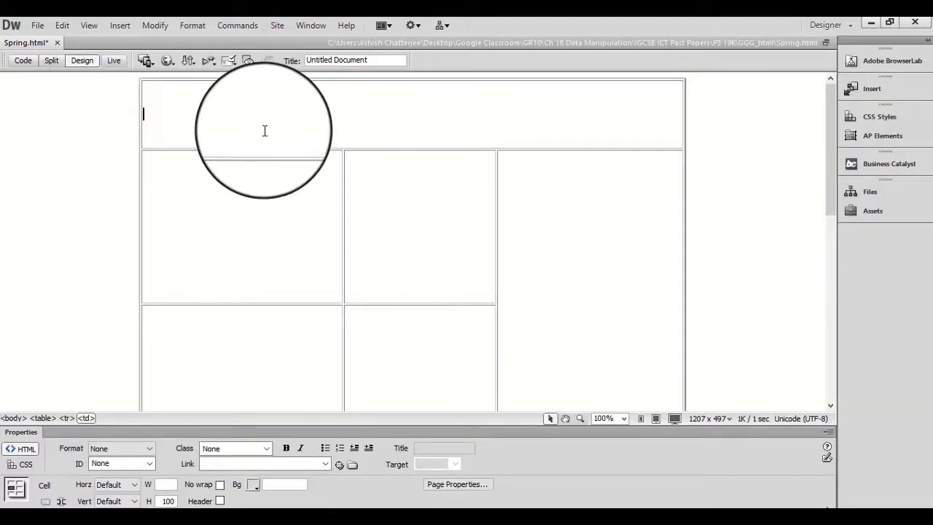
Format the "Spring flowering trees and shrubs" text in the first row as Heading 1.
drag(294, 114, 143, 114)
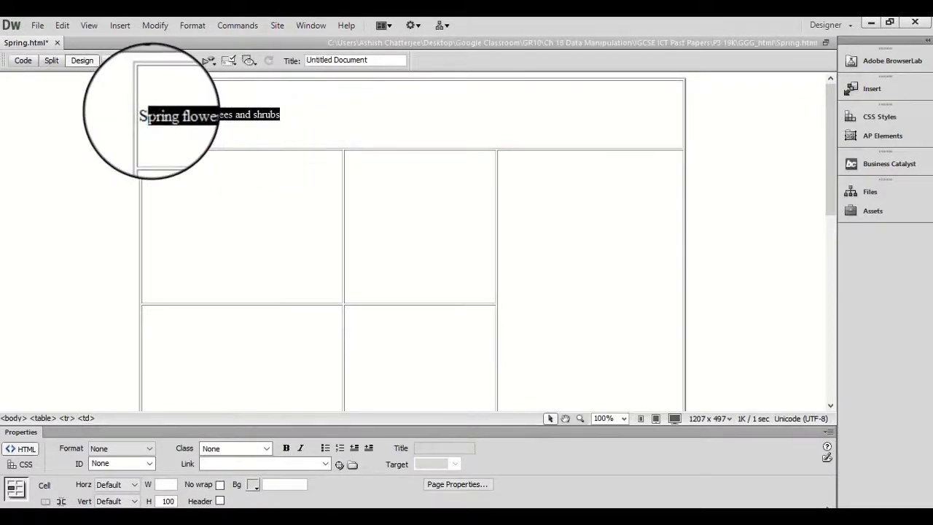
click(150, 447)
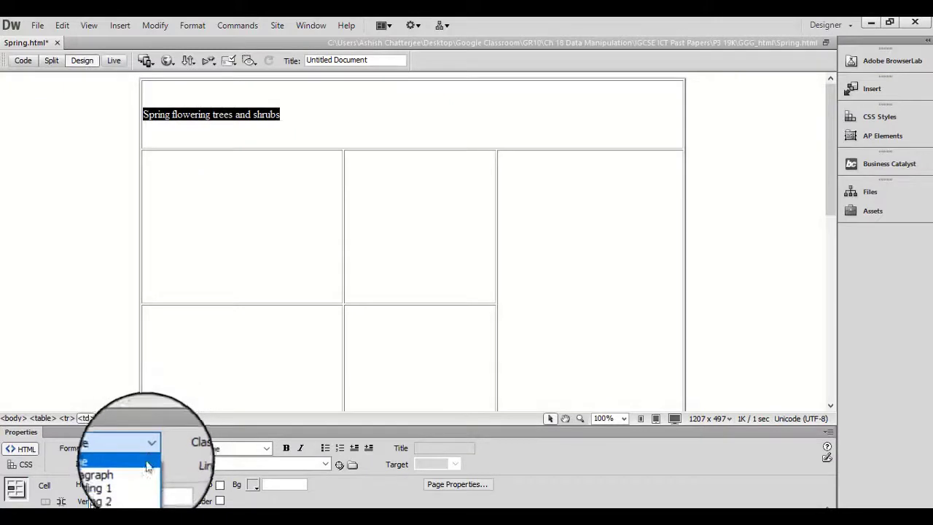
click(109, 482)
click(459, 134)
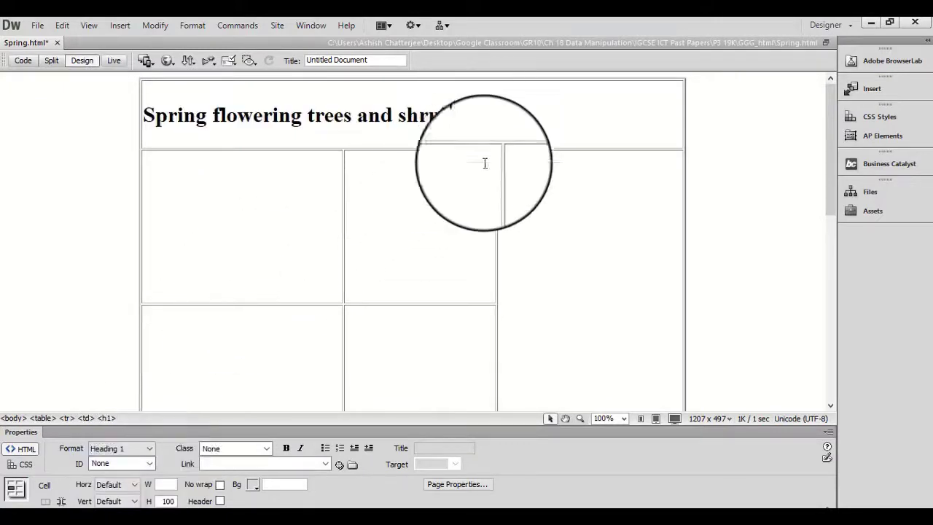
Copy the text "Apple" from question 8 into cell C, the second column's first cell below the heading, checking the paper's cell layout.
key(alt+Tab)
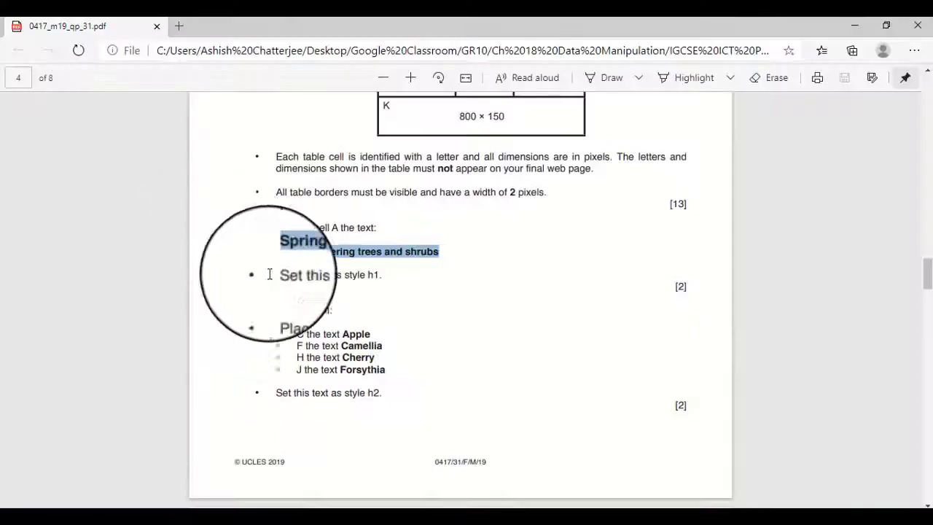
click(379, 350)
key(alt+Tab)
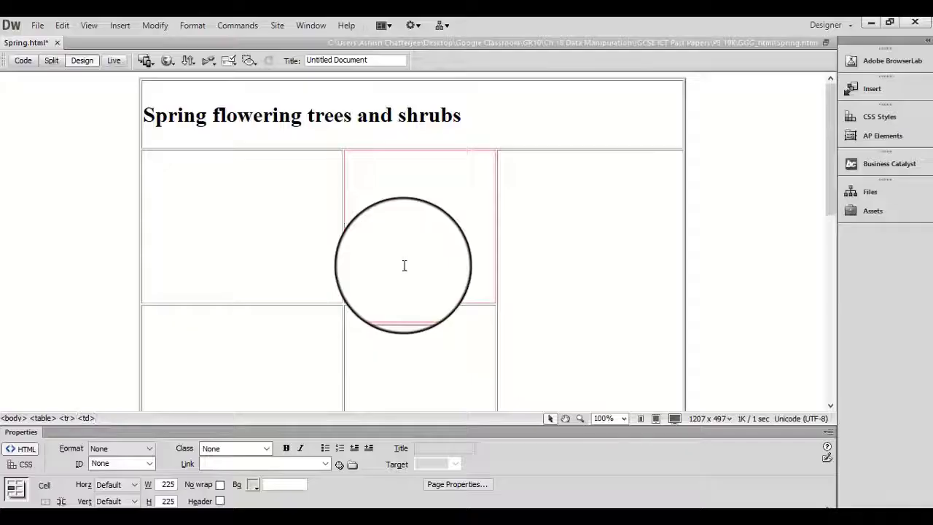
key(alt+Tab)
scroll(405, 266, up, 4)
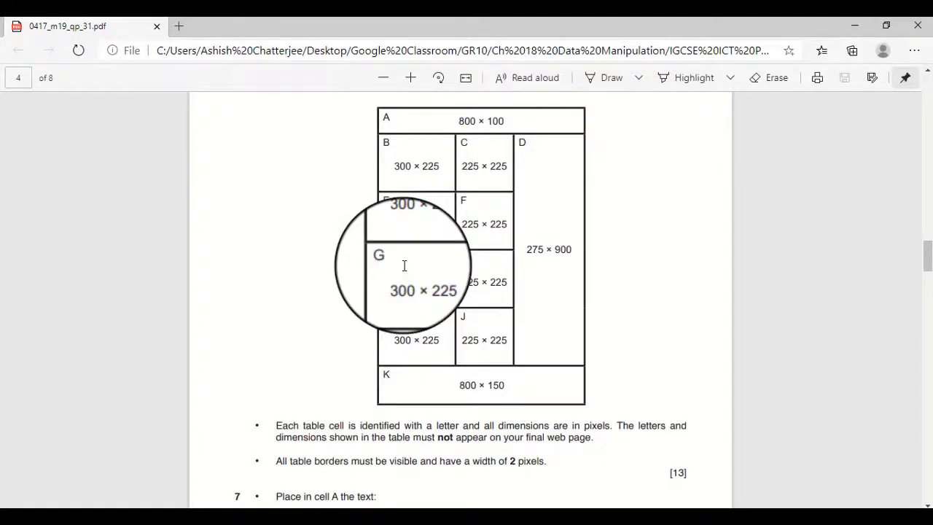
scroll(373, 368, down, 3)
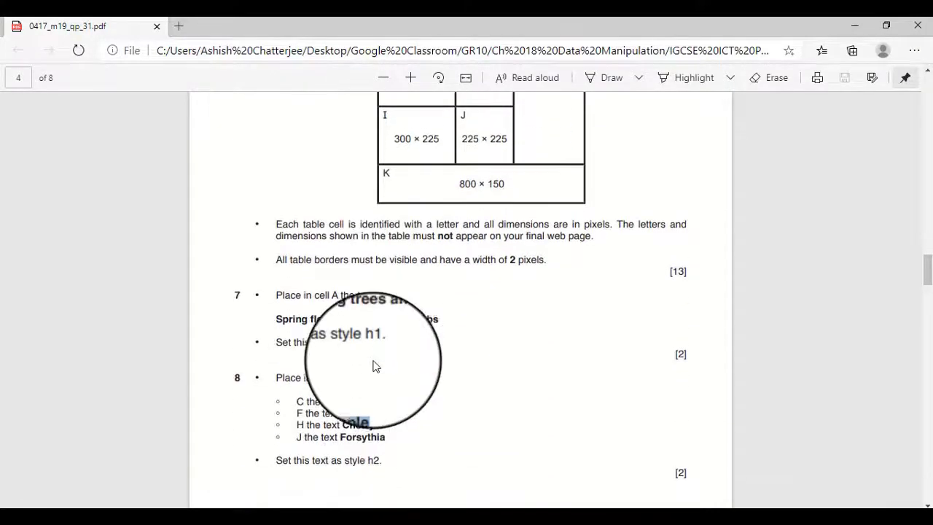
Copy the text "Camellia" from the exam paper into cell F, directly below the Apple cell.
double_click(358, 412)
key(ctrl+c)
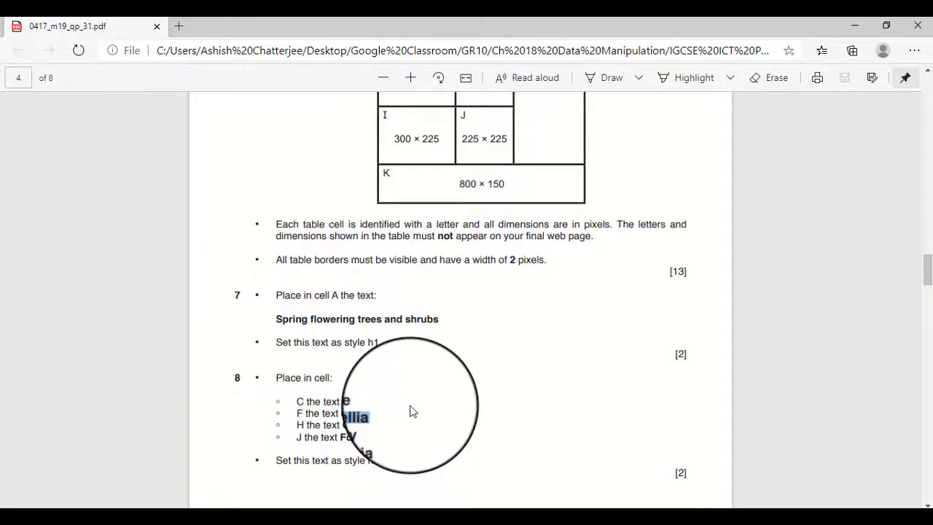
key(alt+Tab)
click(374, 354)
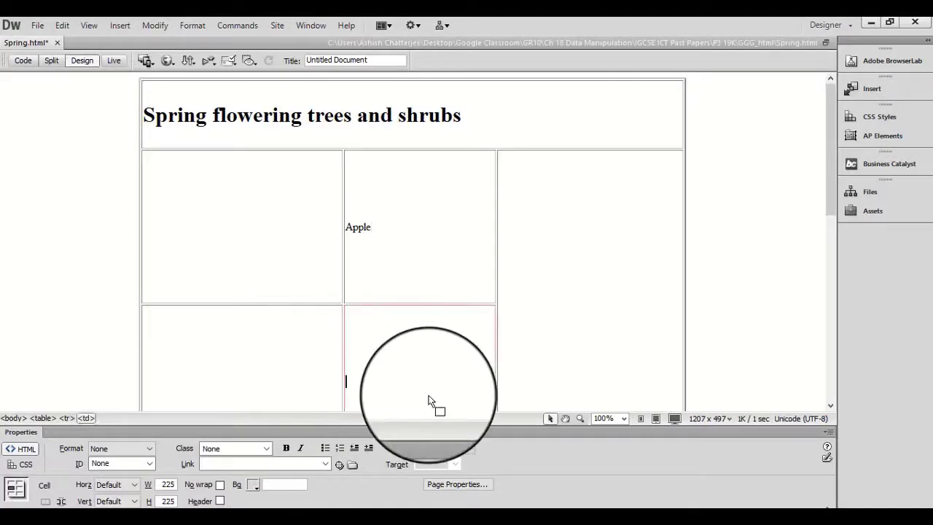
key(ctrl+v)
Copy the text "Cherry" from the exam paper into cell H, directly below the Camellia cell.
scroll(375, 339, down, 3)
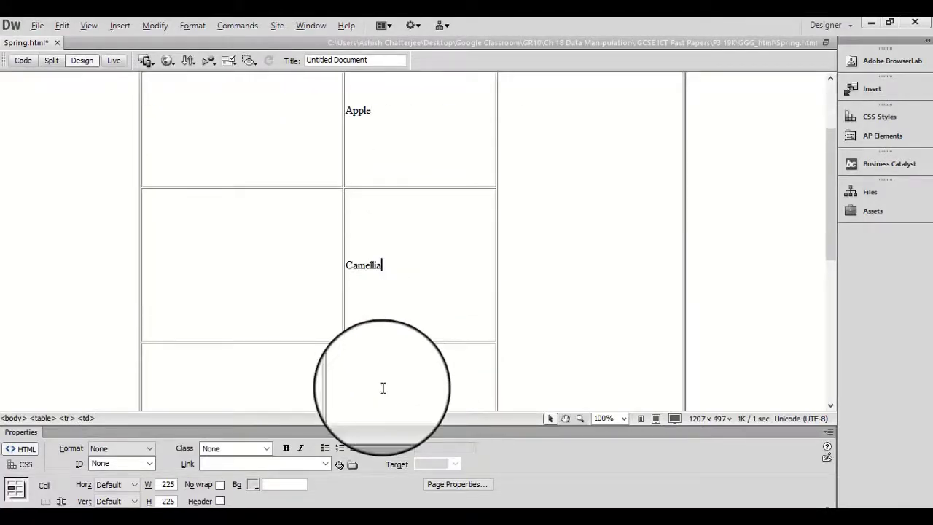
key(alt+Tab)
click(342, 425)
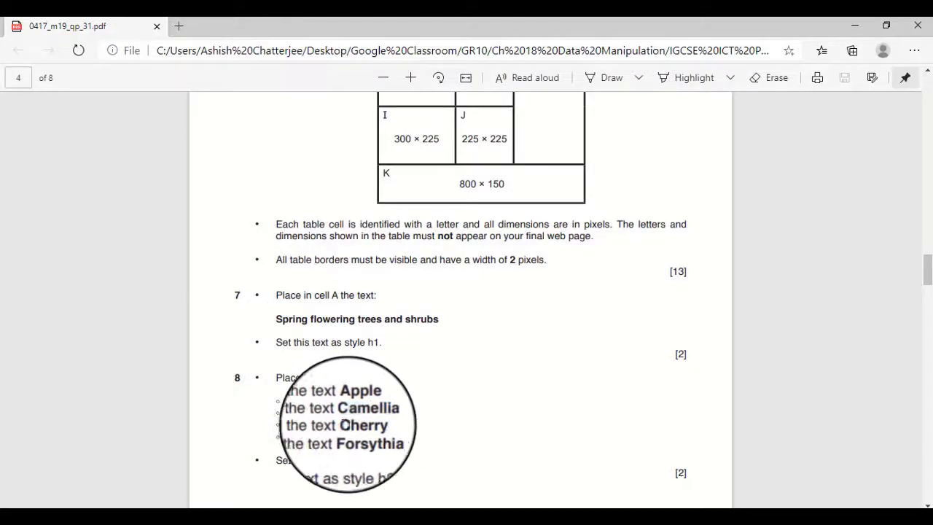
drag(342, 425, 375, 425)
key(ctrl+c)
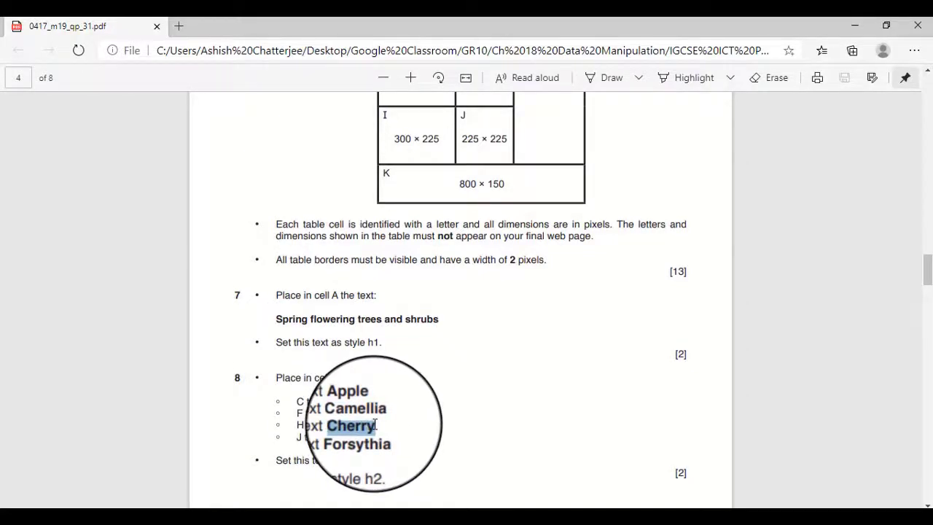
key(alt+Tab)
click(377, 379)
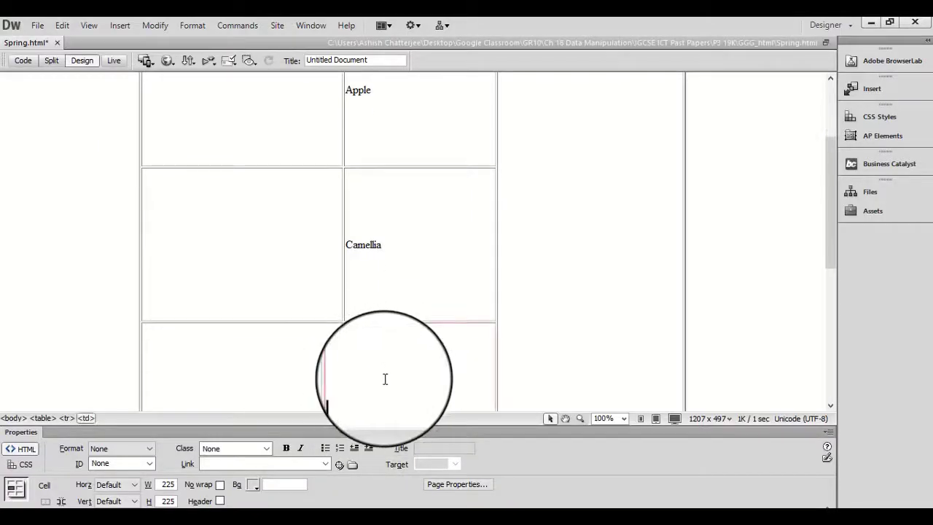
Copy the text "Forsythia" from the exam paper into cell J, directly below the Cherry cell.
key(alt+Tab)
scroll(383, 383, down, 1)
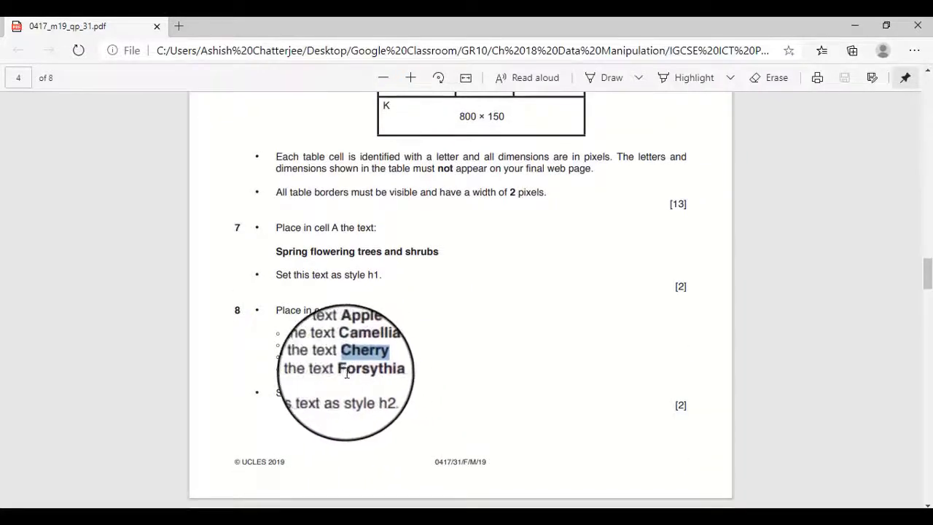
drag(342, 370, 377, 368)
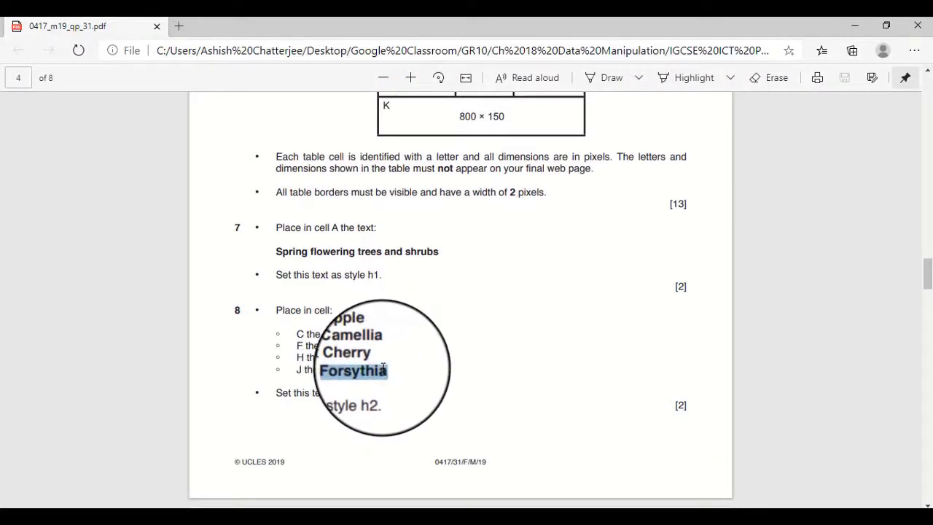
key(alt+Tab)
key(ctrl+v)
scroll(384, 350, down, 5)
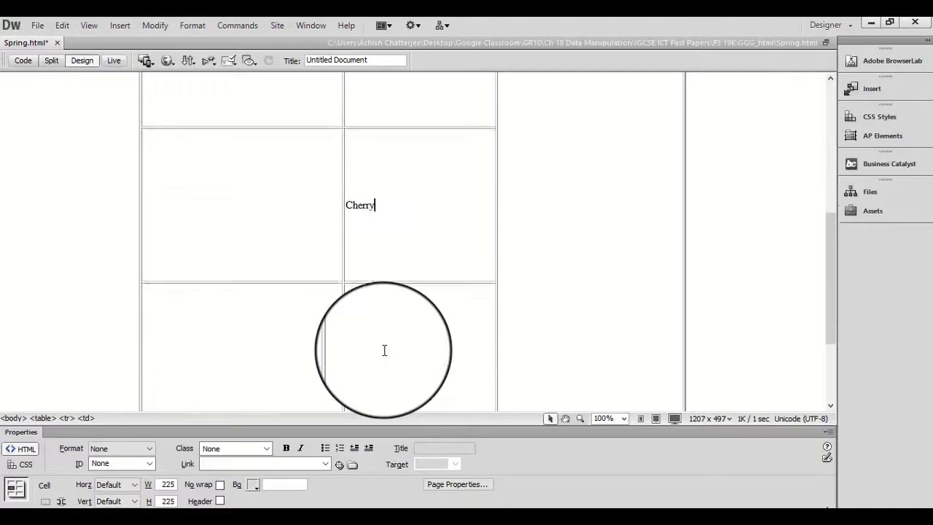
key(alt+Tab)
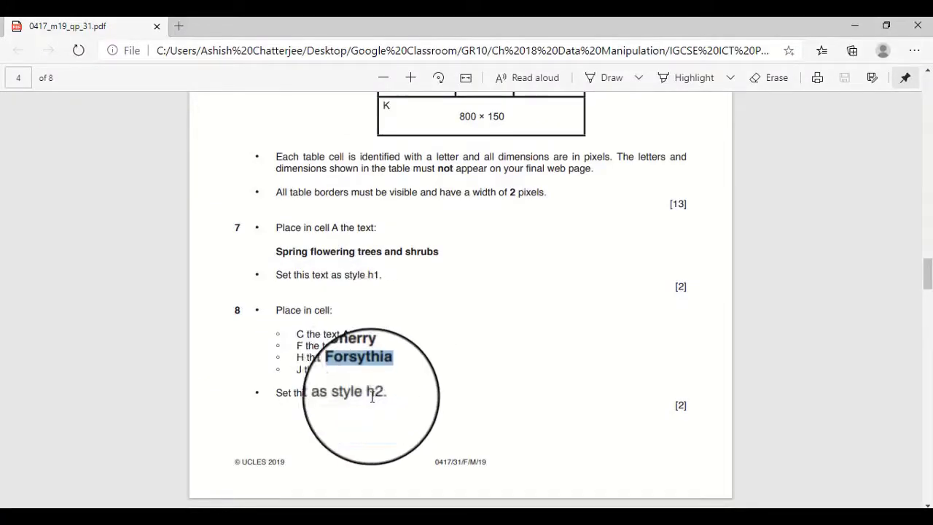
key(alt+Tab)
text(Forsythia)
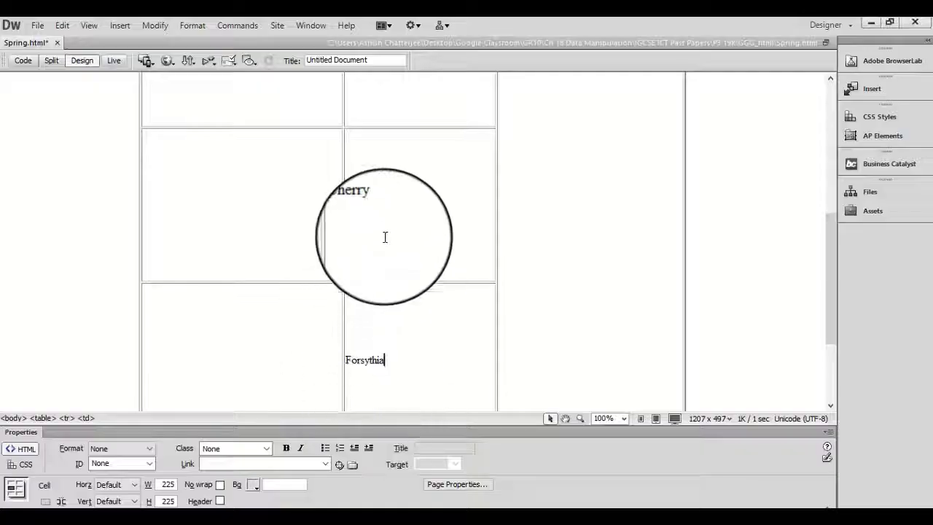
Format the texts Apple and Camellia in the second column as Heading 2.
scroll(381, 240, up, 5)
double_click(357, 227)
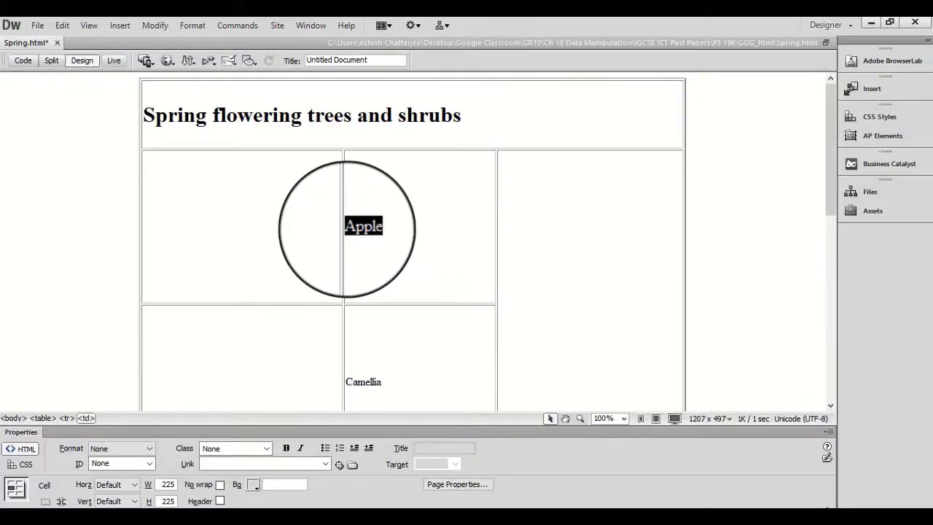
click(152, 444)
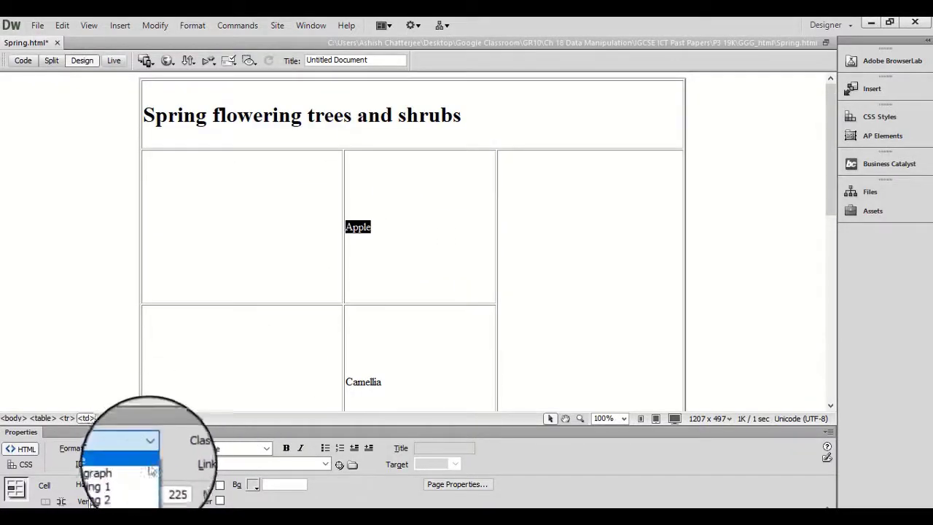
click(146, 488)
click(379, 381)
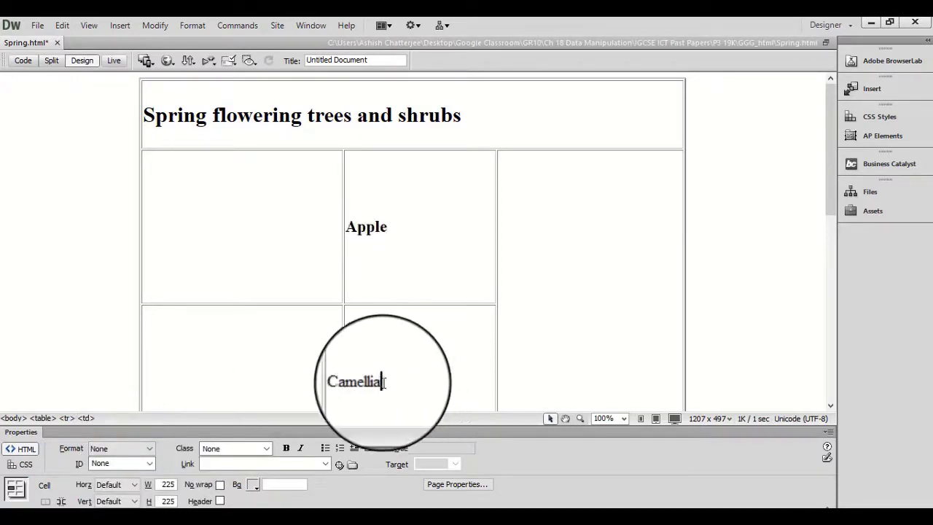
double_click(363, 382)
click(142, 449)
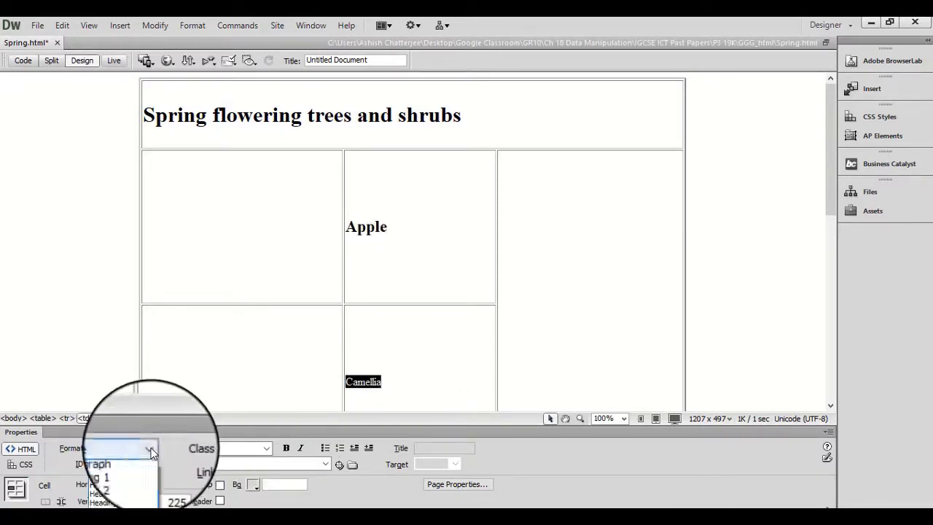
click(139, 490)
click(435, 343)
Format the texts Cherry and Forsythia in the second column as Heading 2.
scroll(435, 343, down, 3)
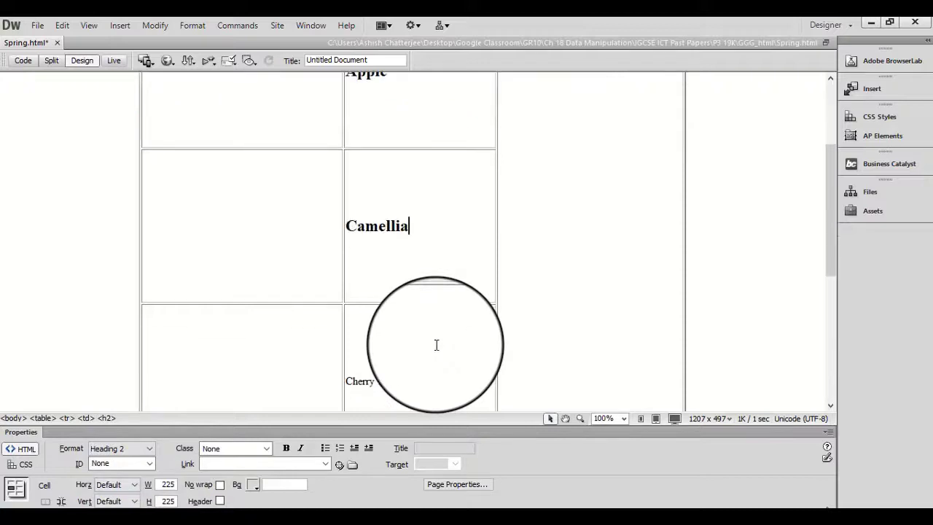
drag(406, 306, 344, 304)
click(150, 448)
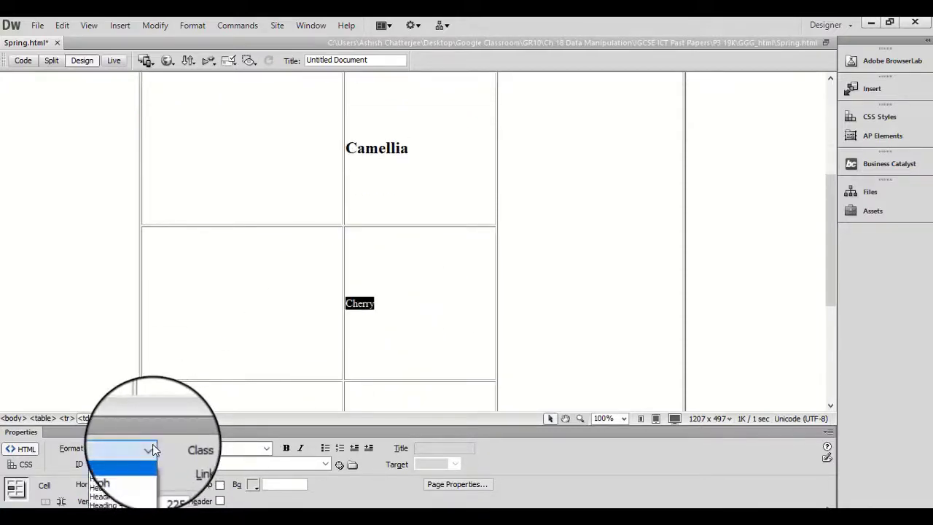
click(139, 490)
scroll(471, 327, down, 3)
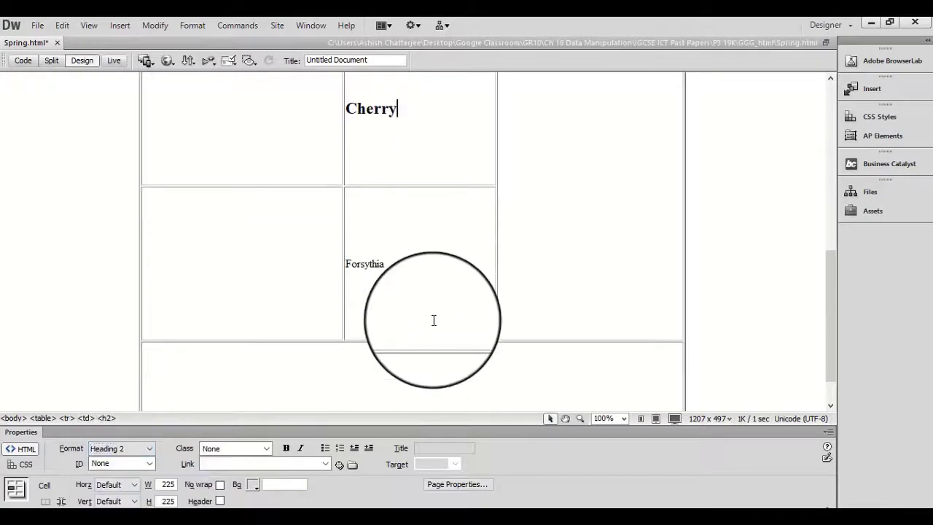
click(394, 267)
drag(394, 267, 343, 263)
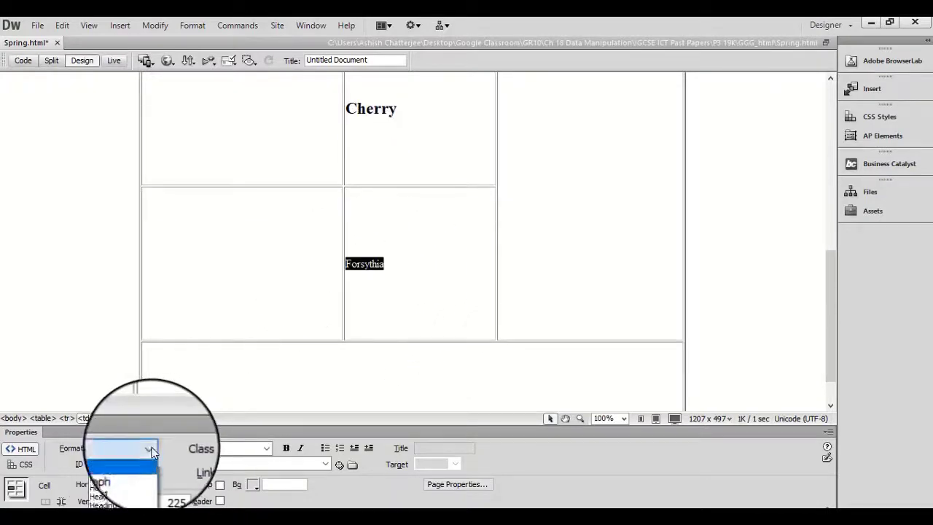
click(133, 484)
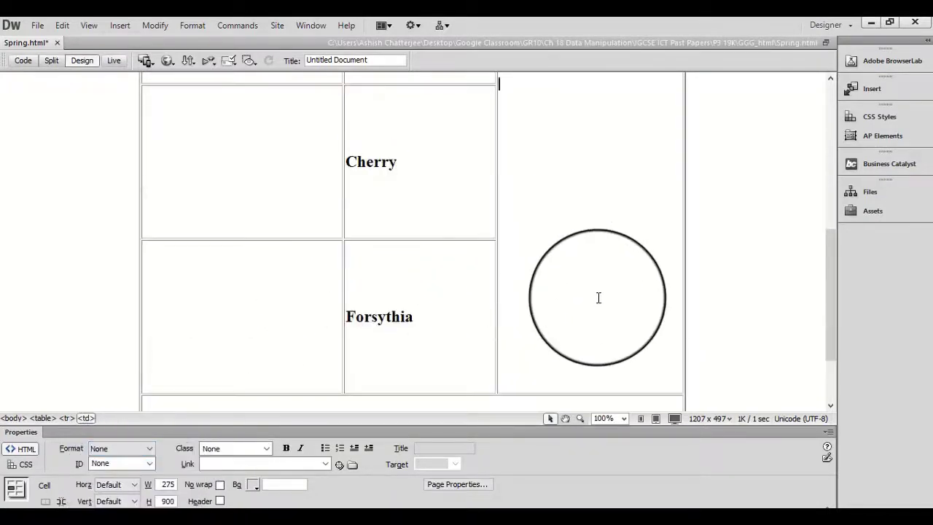
Check question 9 in the exam paper PDF and choose the Lilac2 image for cell D, the tall third-column cell.
key(alt+Tab)
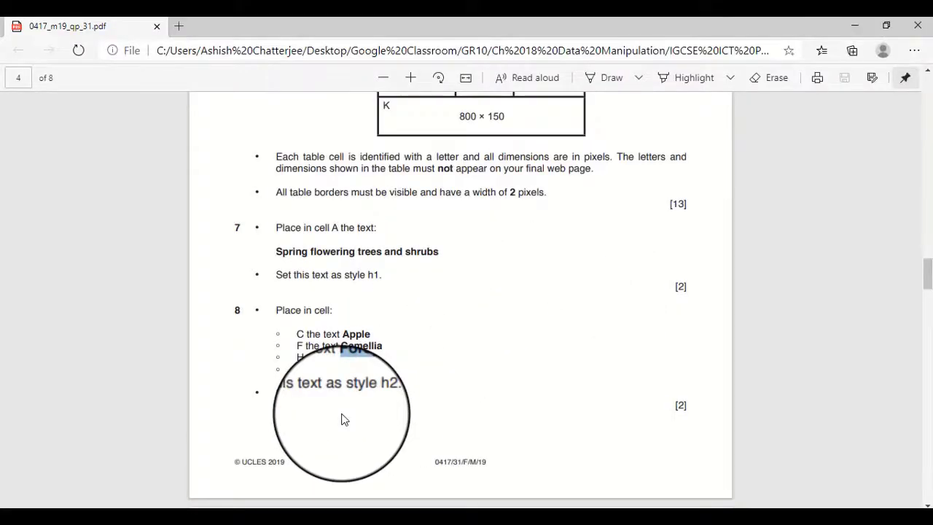
scroll(344, 419, down, 5)
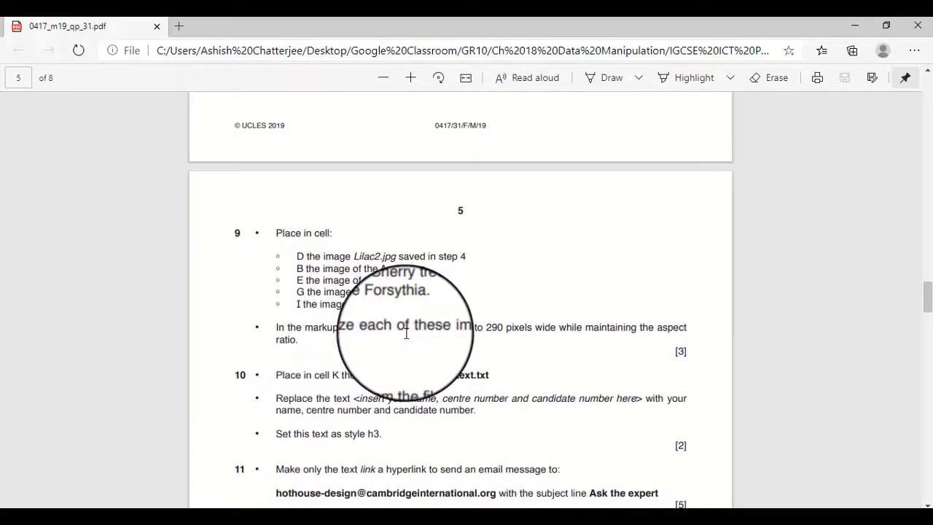
key(alt+Tab)
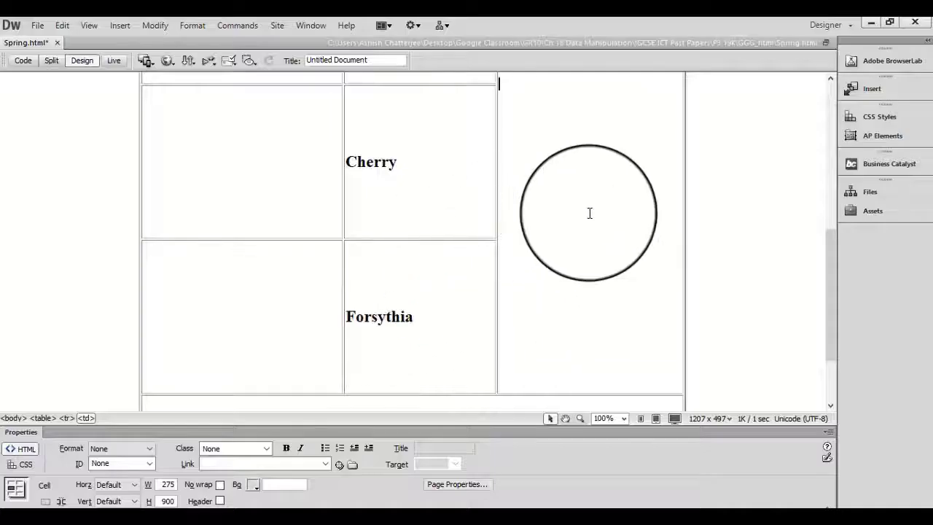
scroll(597, 255, up, 5)
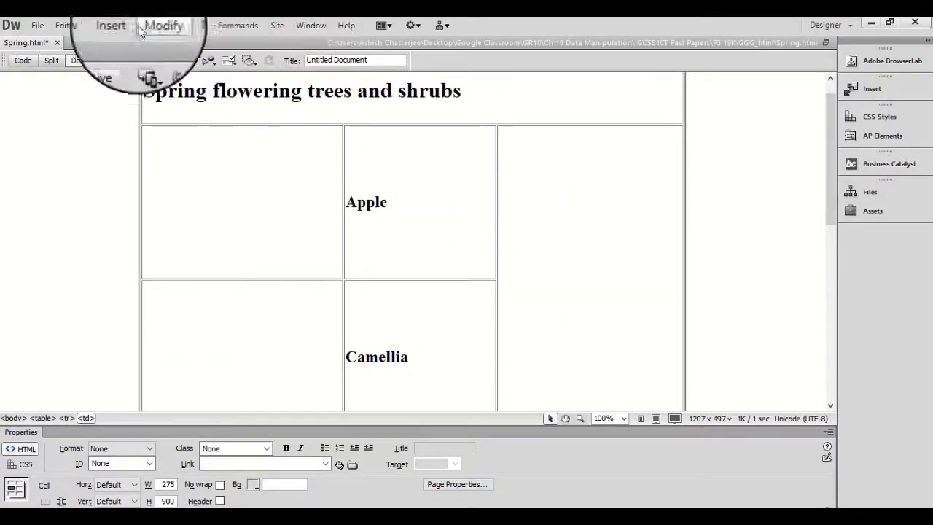
click(116, 27)
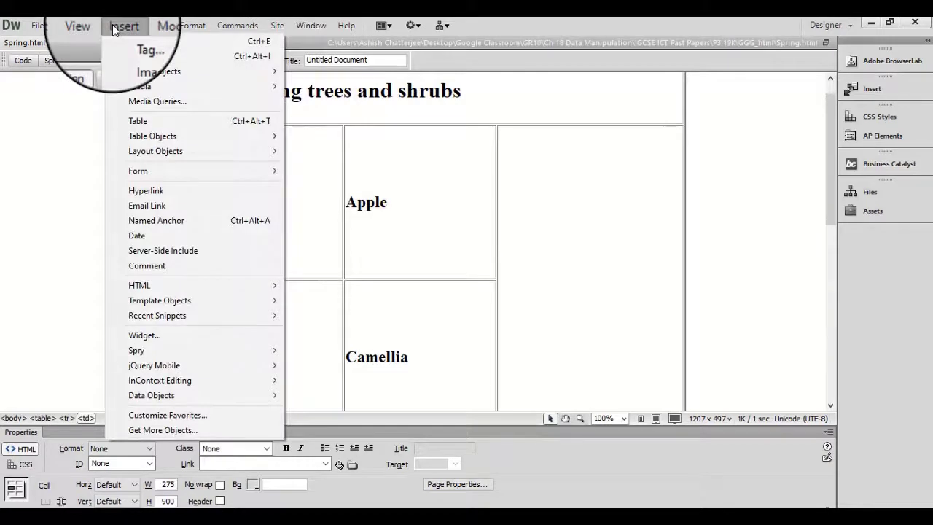
click(136, 61)
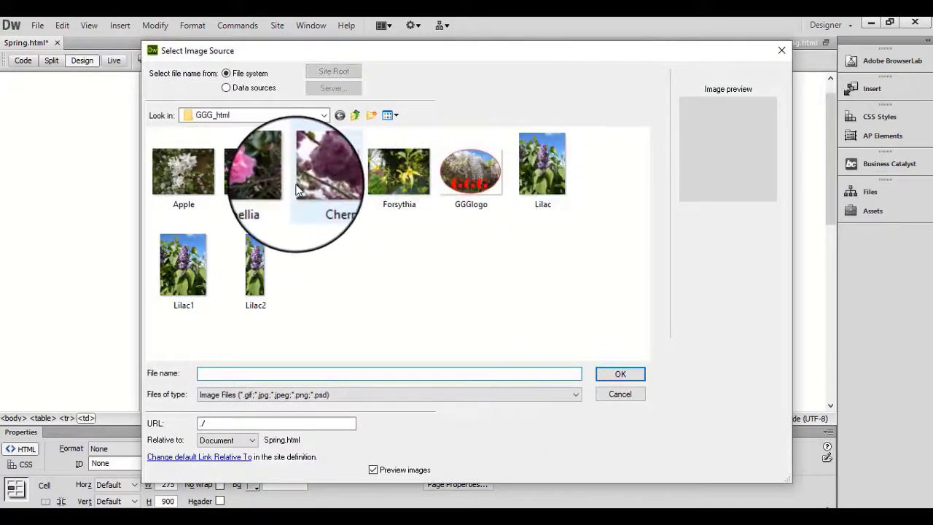
click(255, 274)
click(619, 374)
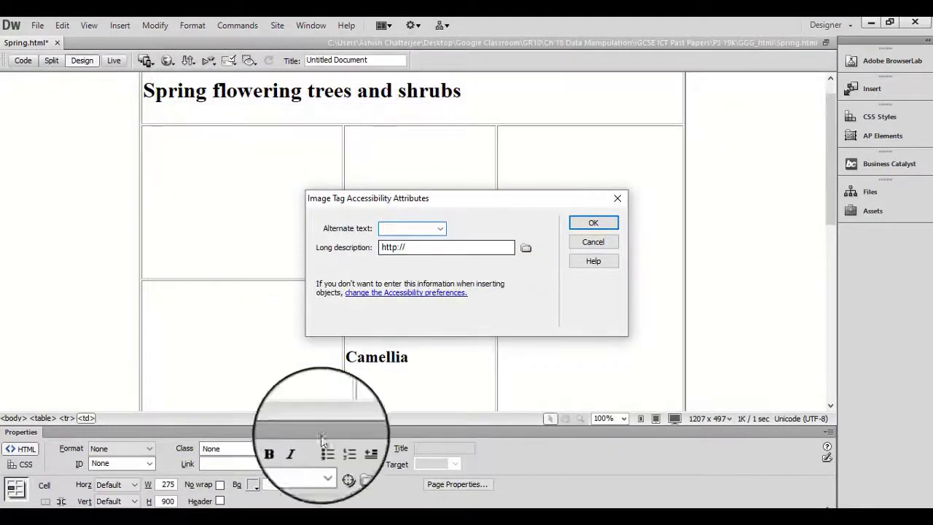
Copy the file name Lilac2 from the GGG_html folder in File Explorer and use it as the image's alternate text.
click(347, 523)
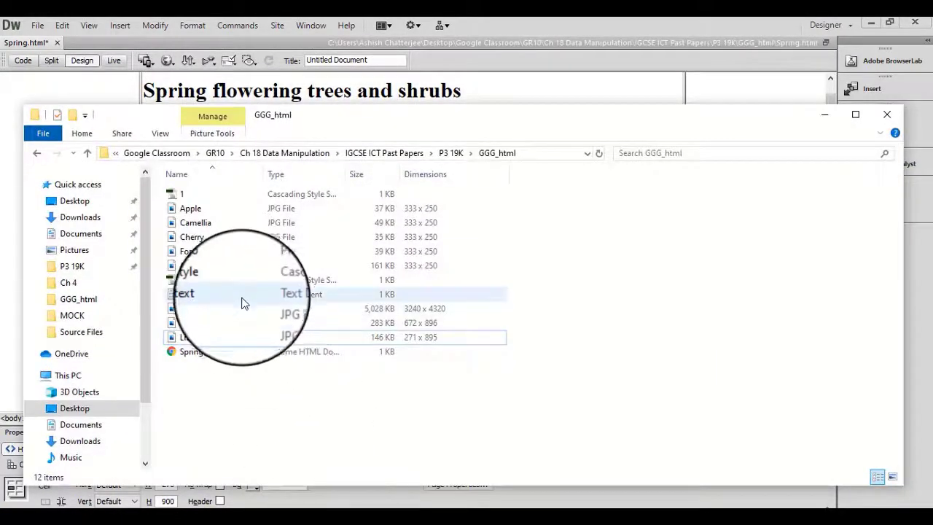
right_click(193, 339)
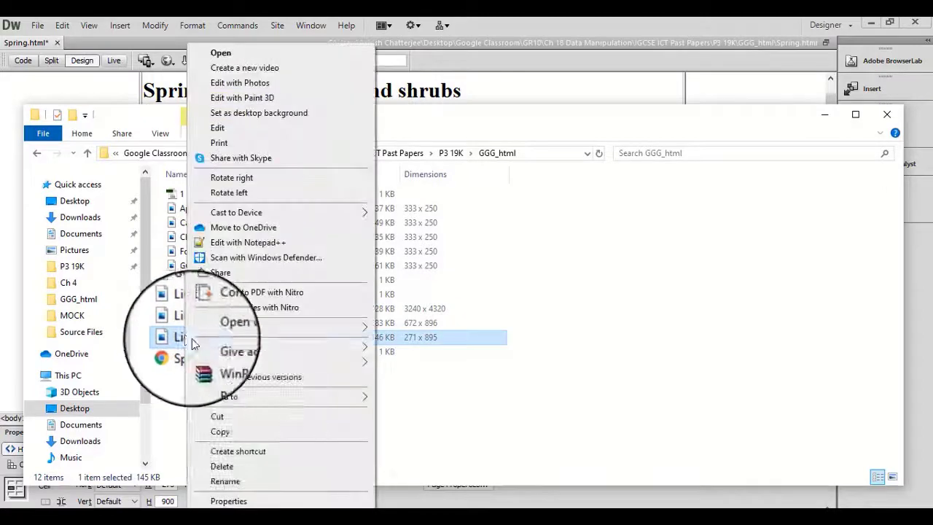
click(245, 481)
key(ctrl+c)
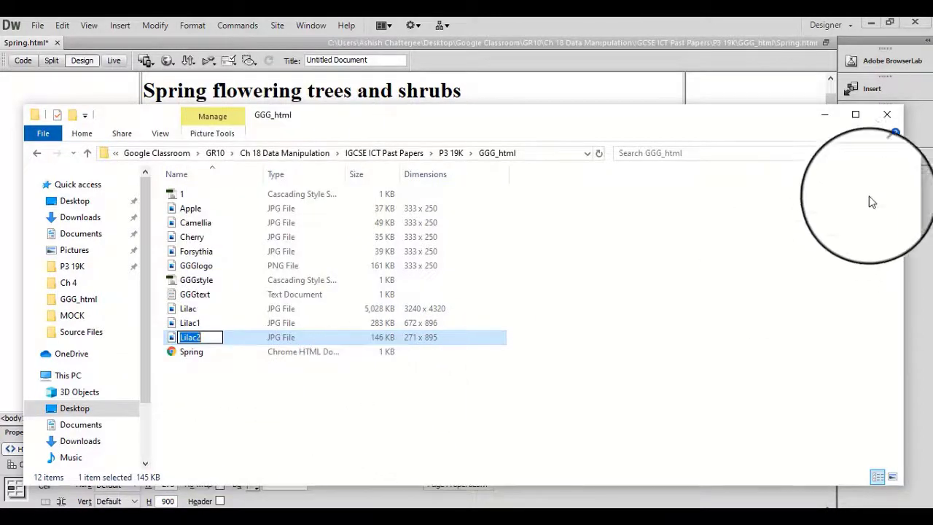
click(825, 115)
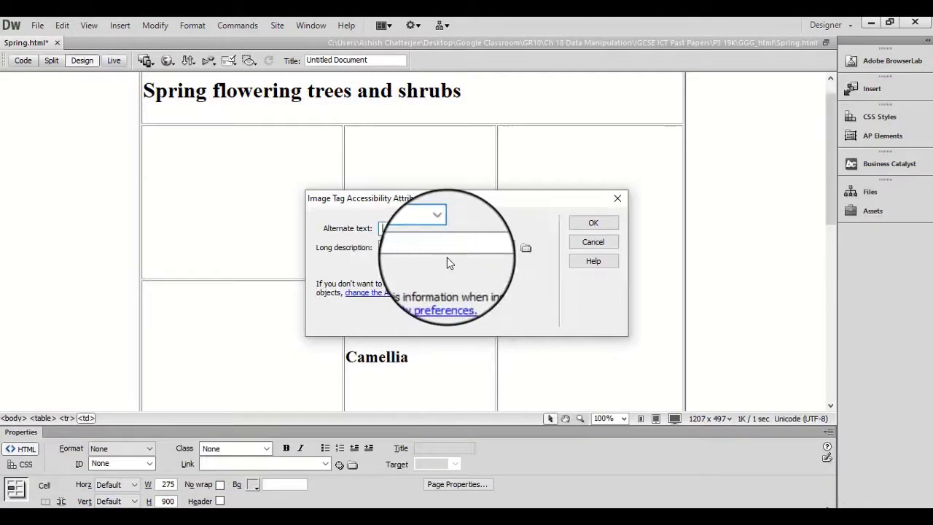
key(ctrl+v)
click(588, 226)
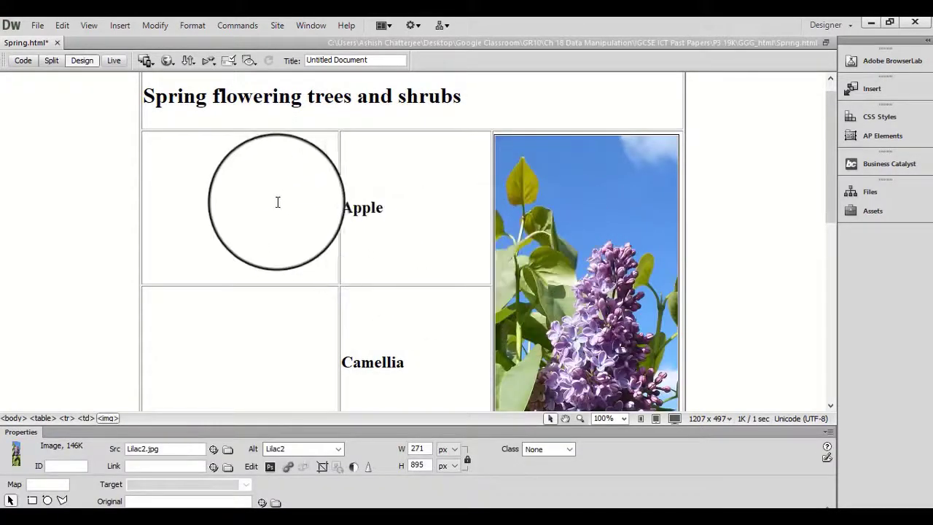
Insert the Apple image into cell B, beside the Apple text, with the alternate text "Apple".
click(252, 209)
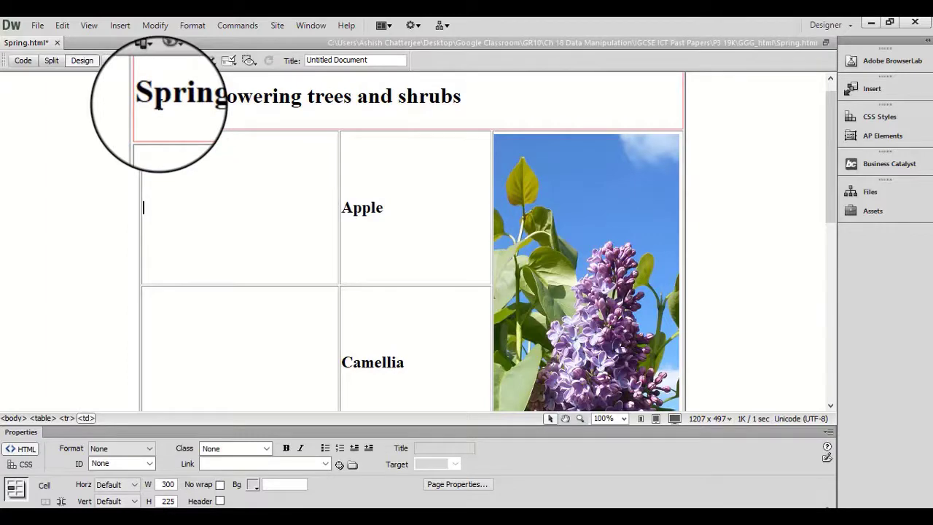
key(ctrl+alt+i)
click(183, 171)
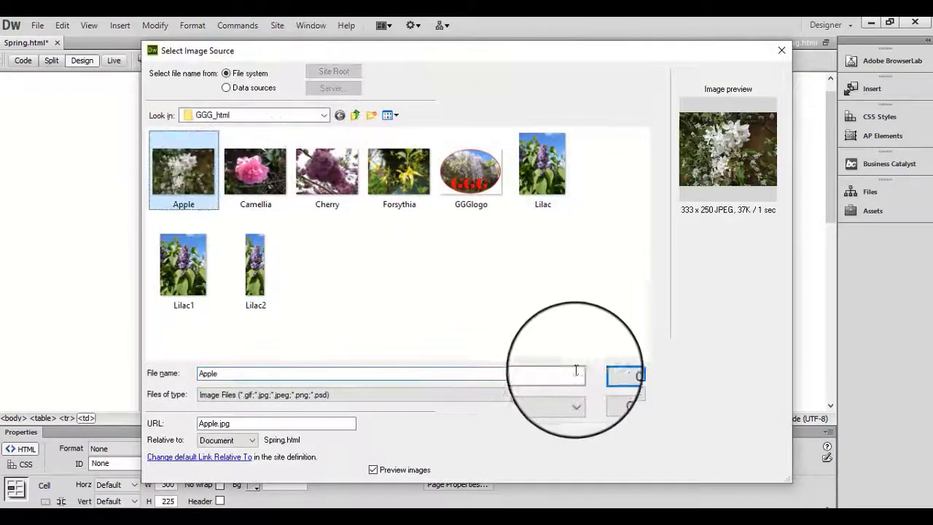
click(625, 375)
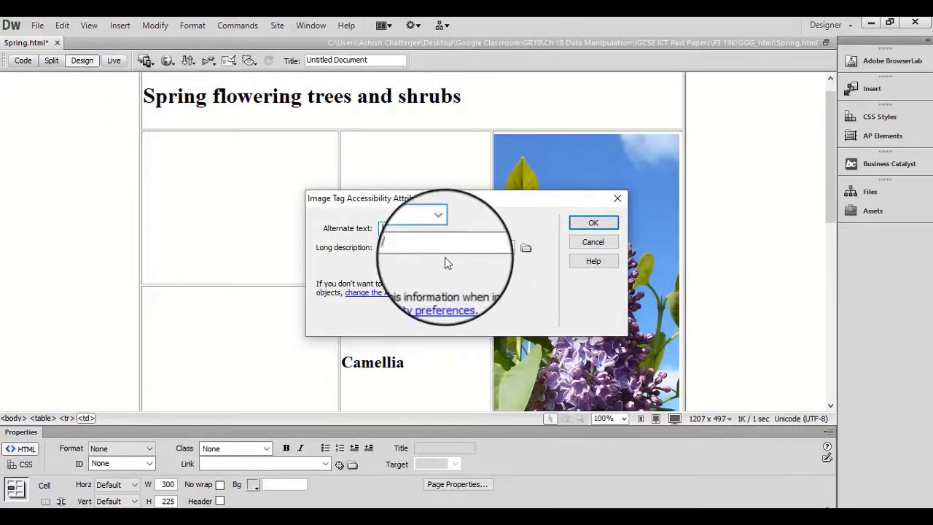
text(Apple)
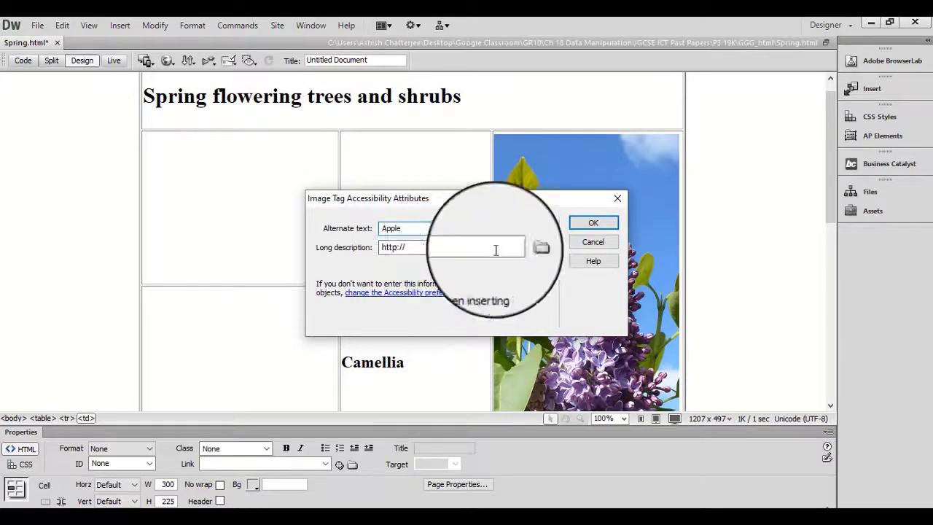
click(594, 223)
Insert the Camellia image into cell E, beside the Camellia text, with the alternate text "Camellia".
click(270, 358)
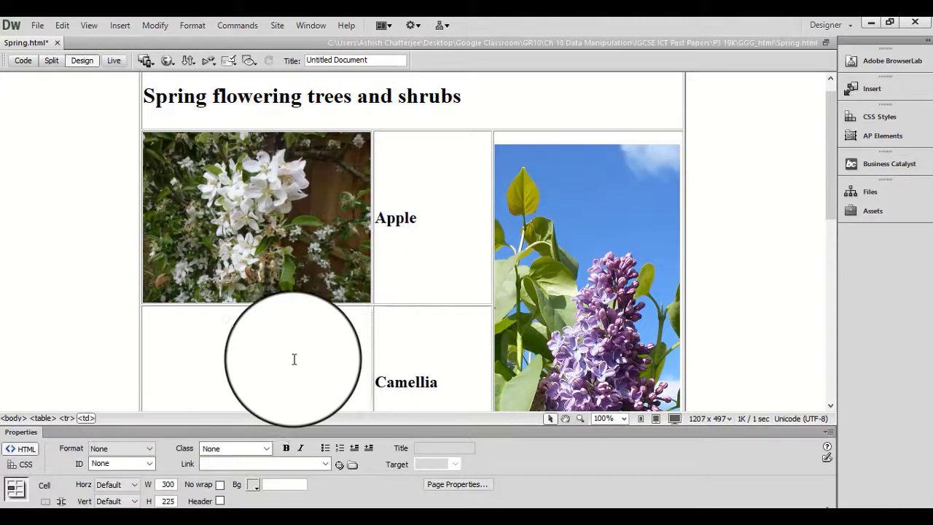
scroll(295, 358, down, 2)
drag(435, 300, 380, 305)
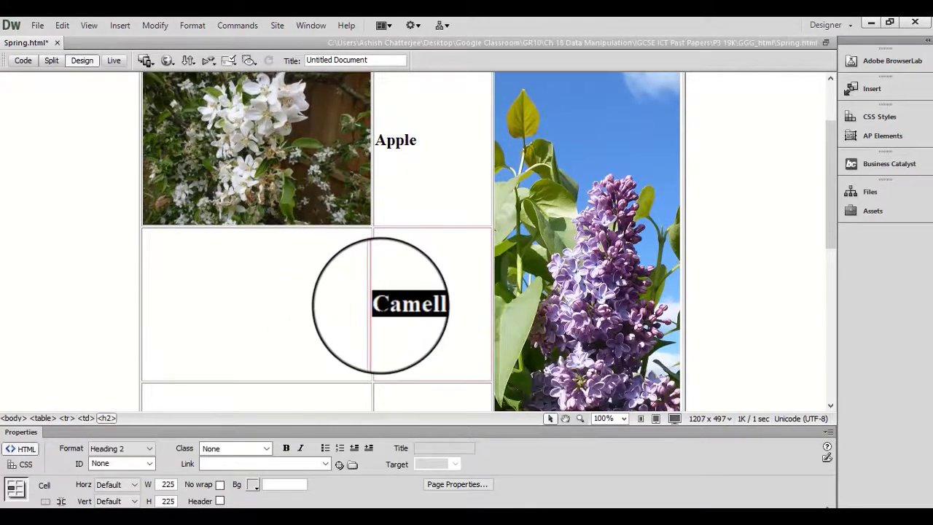
click(287, 302)
key(ctrl+alt+i)
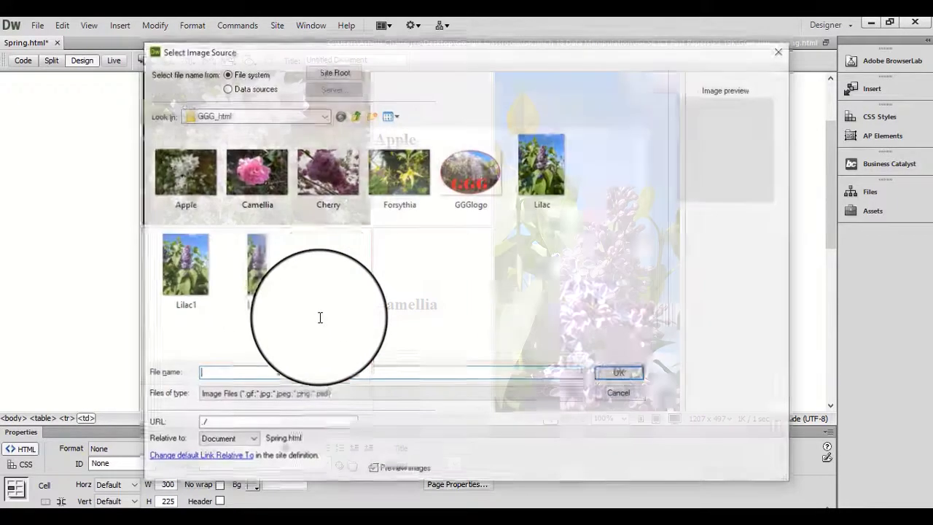
click(283, 168)
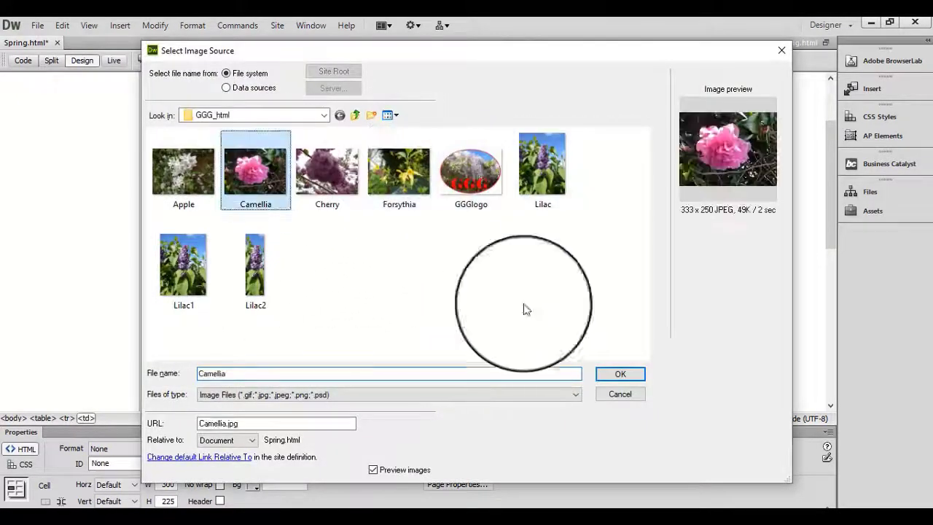
click(620, 373)
text(Camellia)
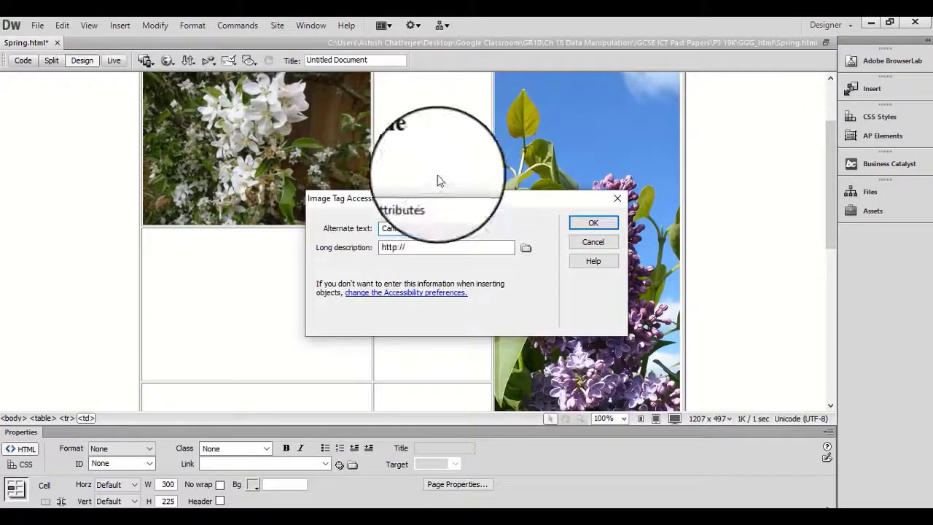
click(593, 223)
Insert the Cherry image into cell G, beside the Cherry text, with the alternate text "Cherry".
scroll(383, 360, down, 2)
click(291, 333)
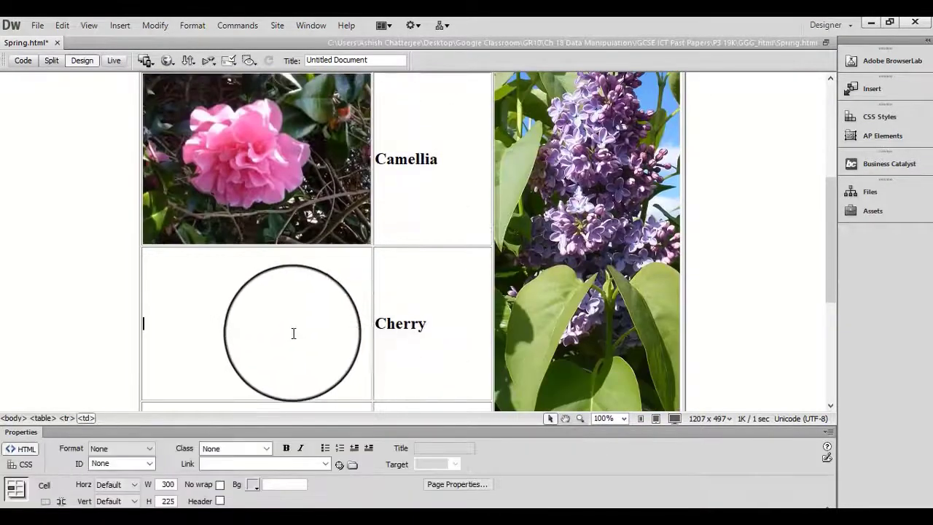
drag(439, 323, 369, 323)
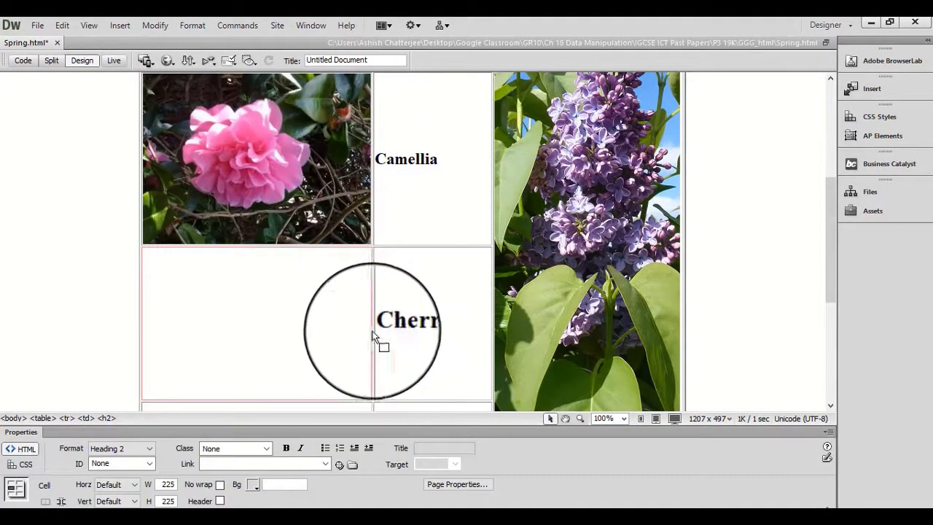
drag(431, 328, 383, 321)
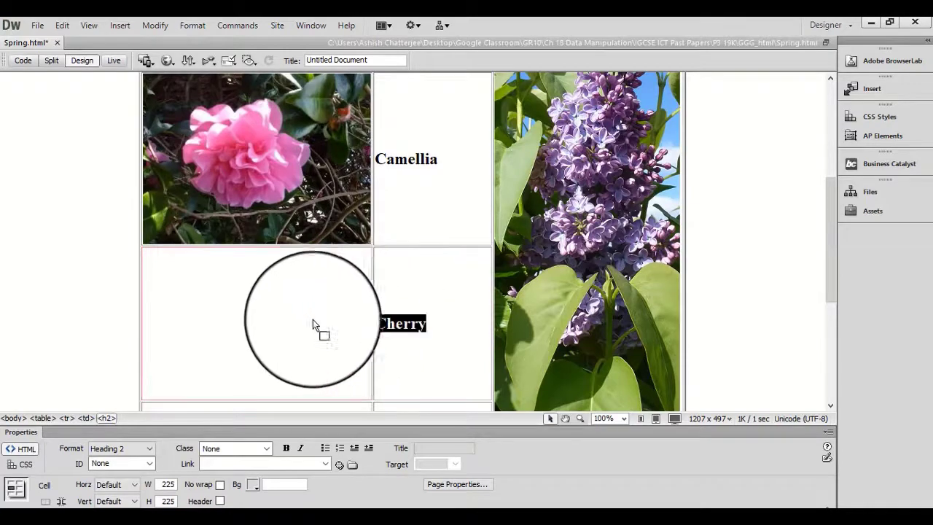
click(317, 353)
key(ctrl+alt+i)
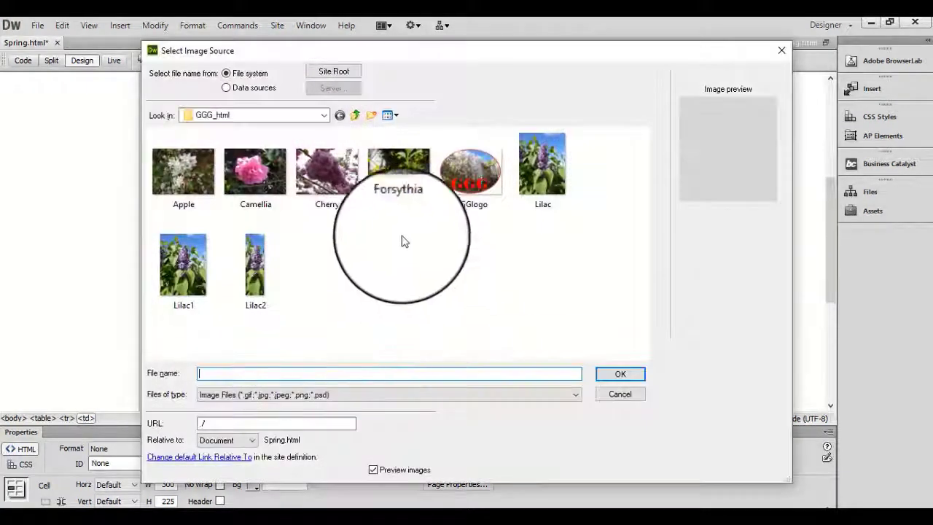
click(327, 171)
click(625, 375)
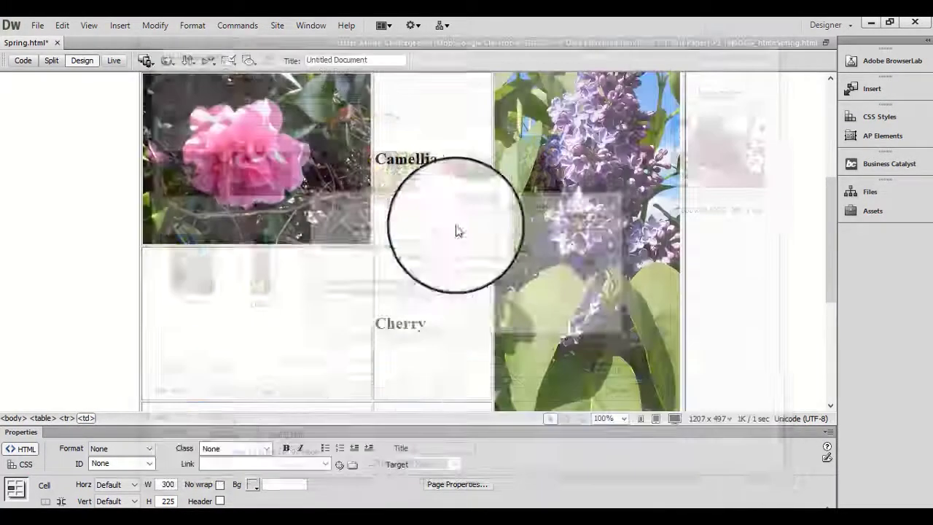
text(Cherry)
click(594, 222)
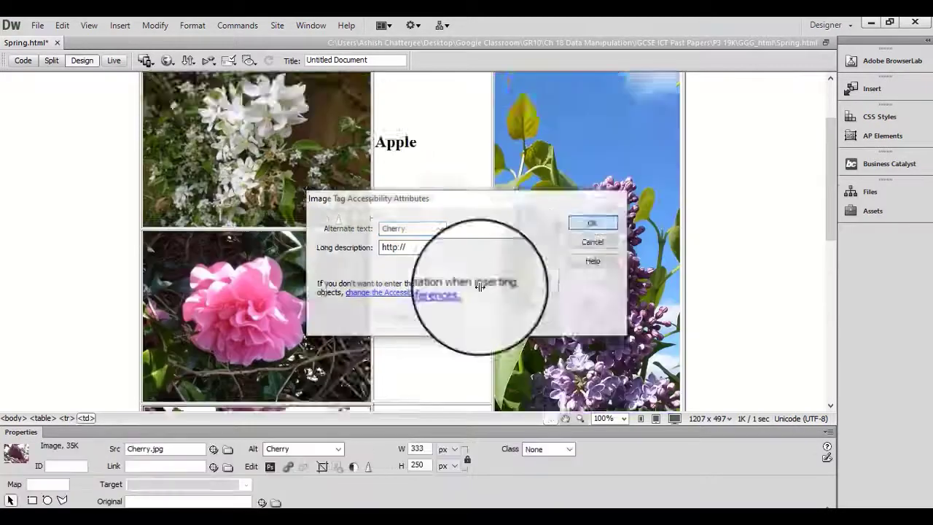
Insert the Forsythia image into cell I, beside the Forsythia text, with the alternate text "Forsythia".
scroll(390, 337, down, 3)
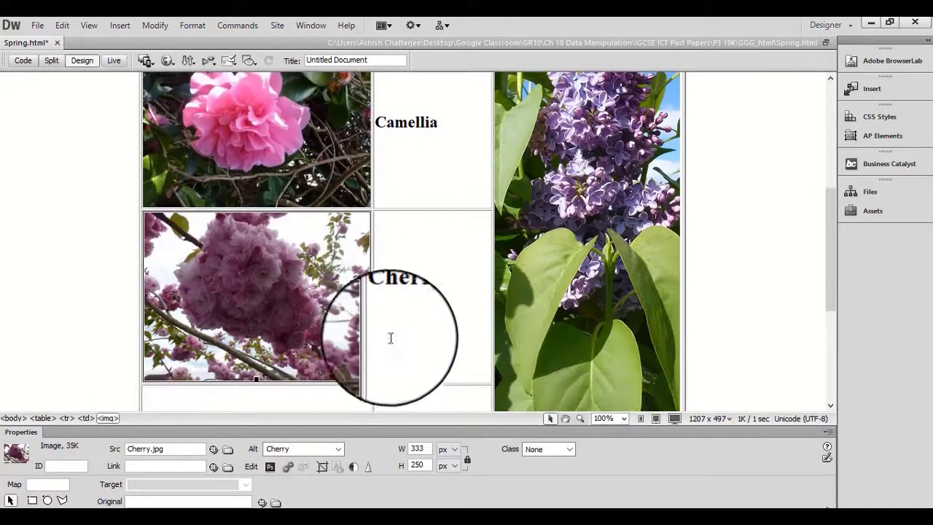
drag(446, 304, 382, 302)
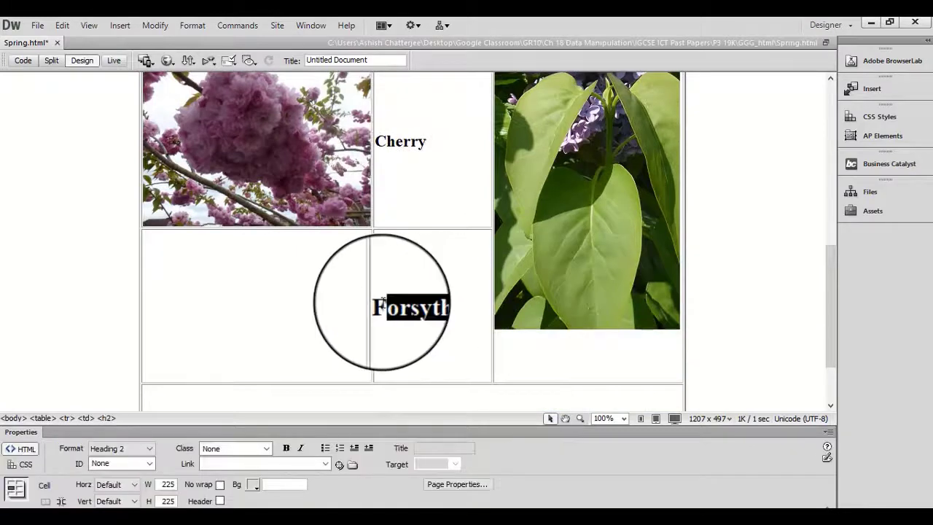
click(321, 313)
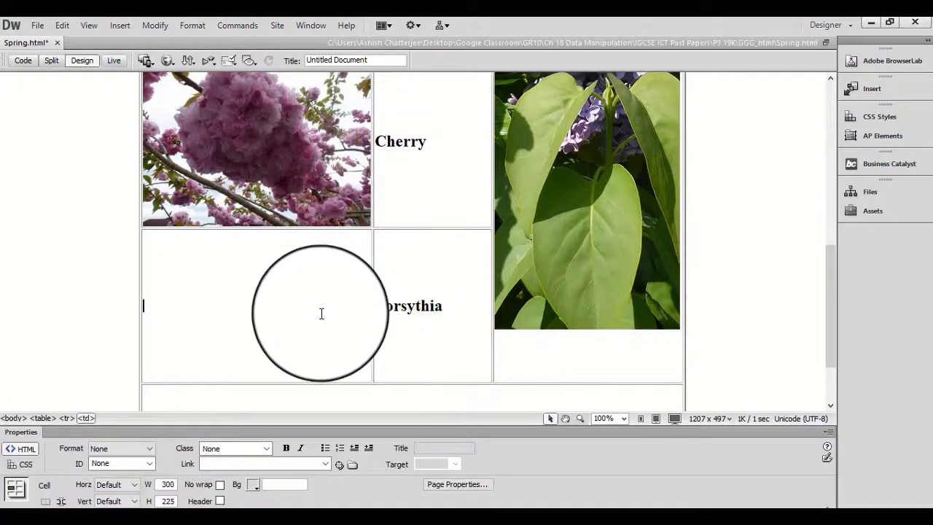
key(ctrl+alt+i)
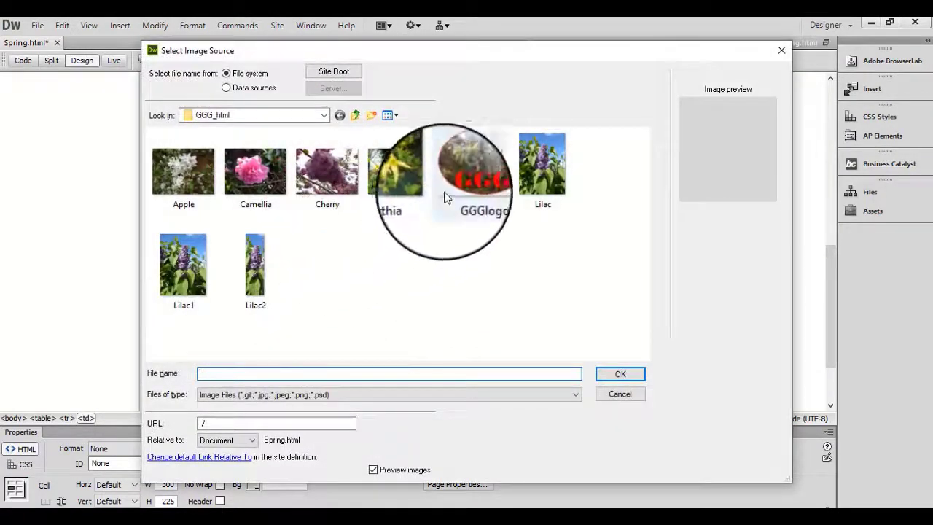
click(399, 174)
click(617, 372)
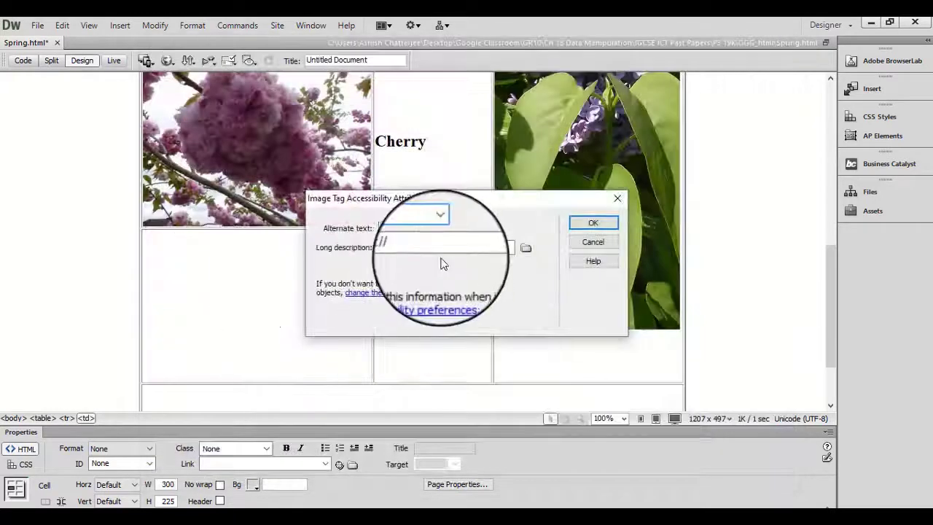
text(Forsythia)
click(600, 222)
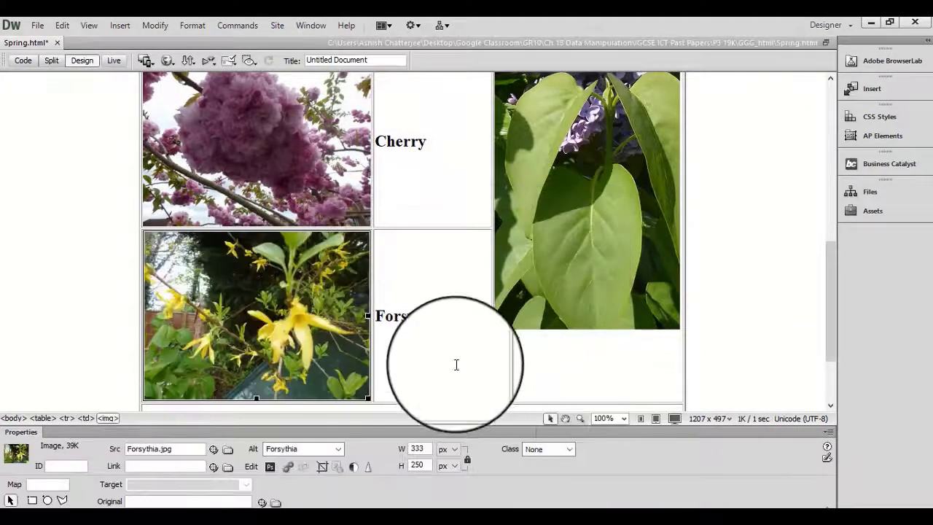
Check the image resizing instruction under question 9 in the exam paper PDF and set the Apple image's width to 290 pixels in Dreamweaver.
click(683, 524)
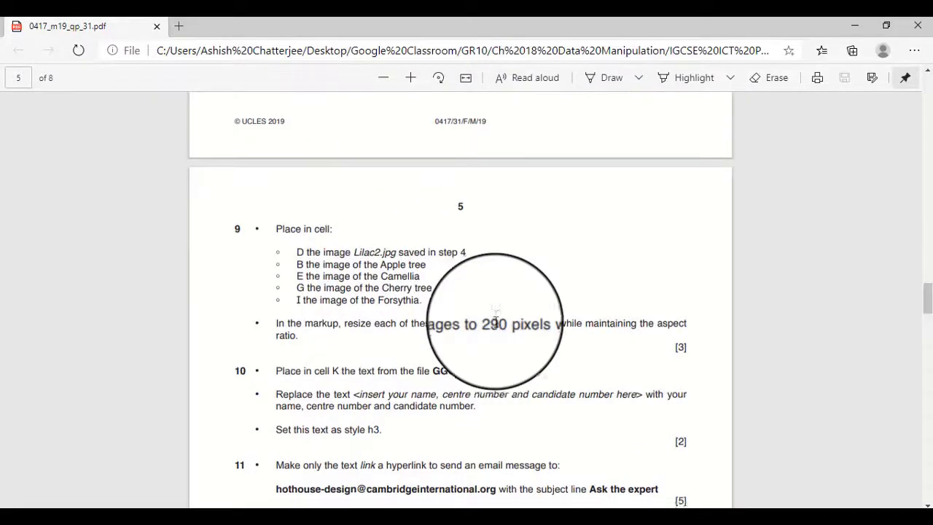
scroll(496, 322, down, 3)
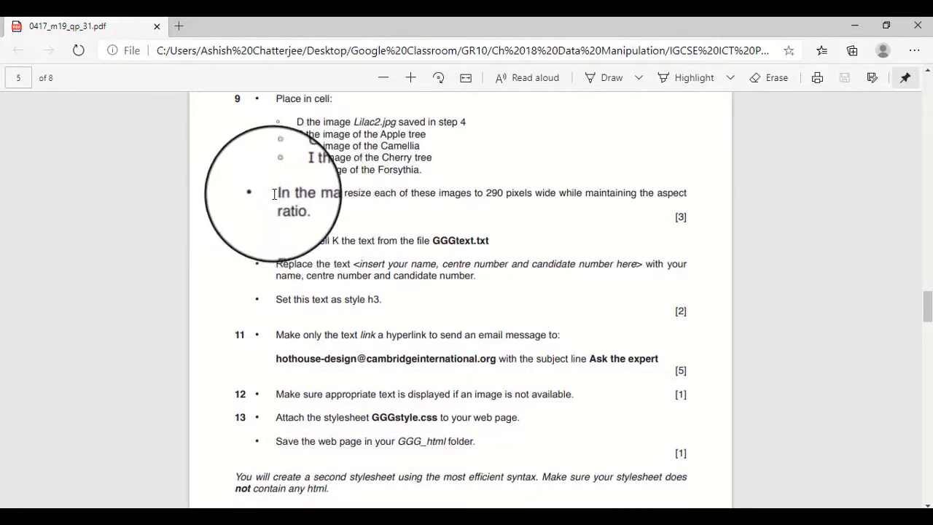
drag(277, 193, 689, 193)
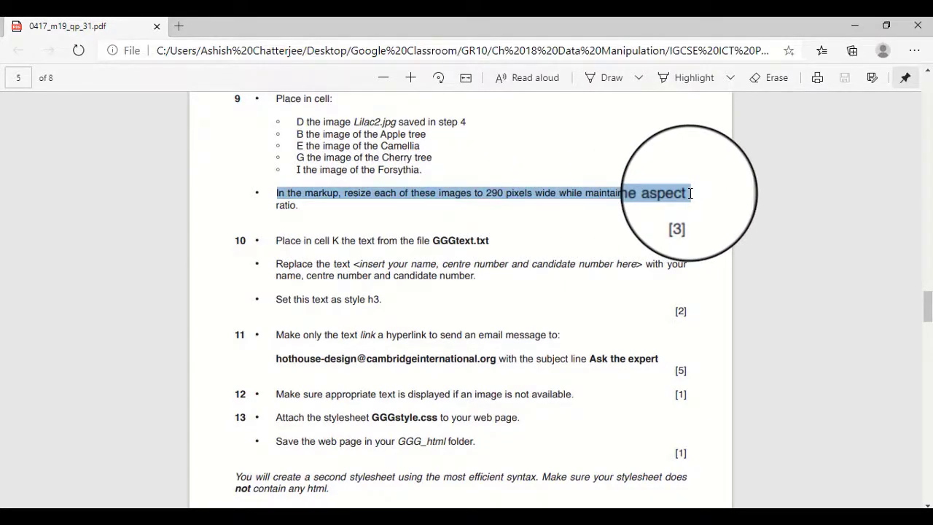
drag(689, 218, 680, 217)
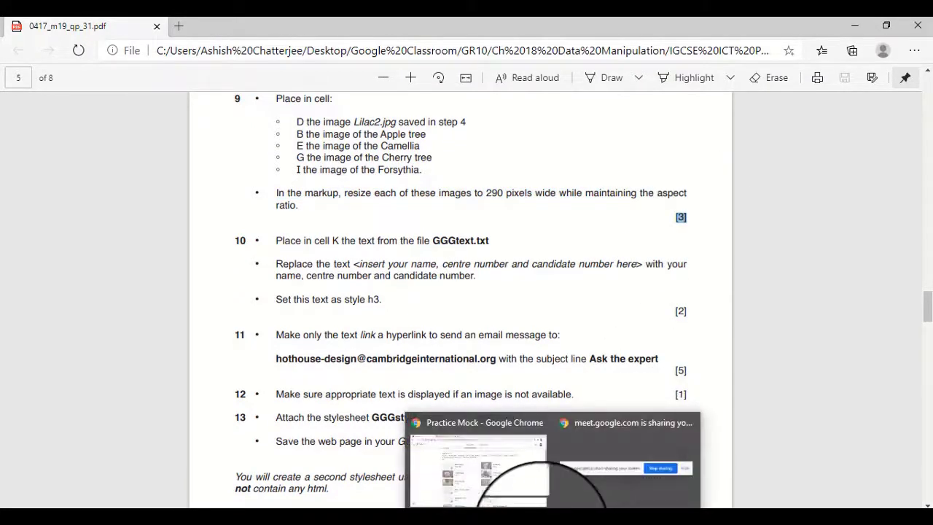
click(511, 515)
click(81, 243)
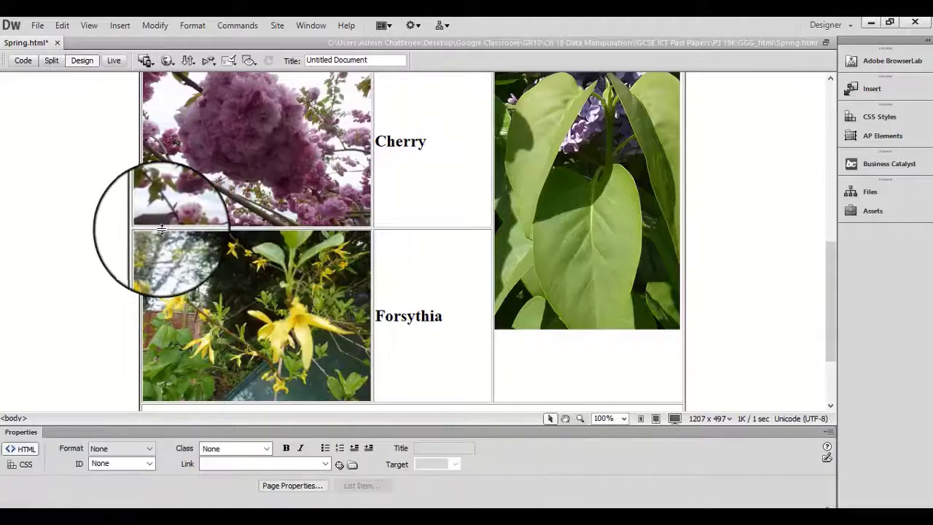
scroll(153, 222, up, 6)
click(233, 219)
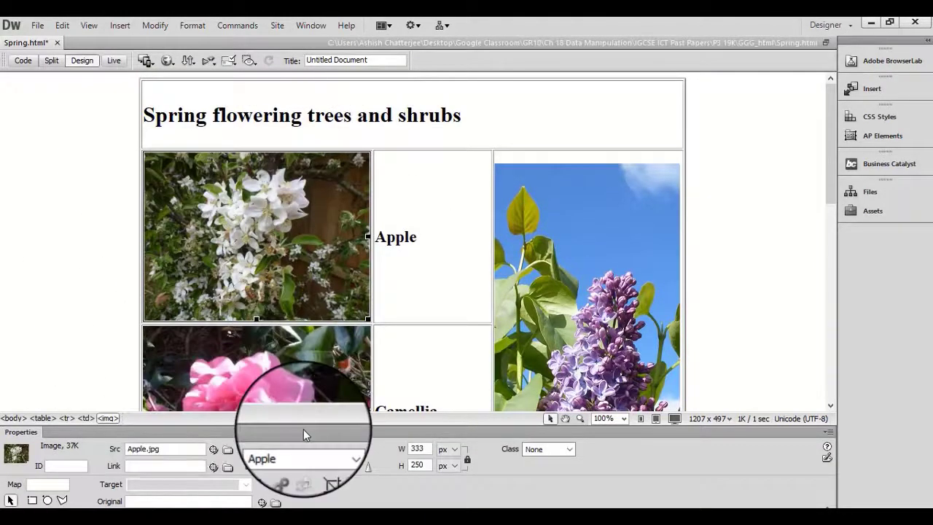
click(75, 212)
click(243, 222)
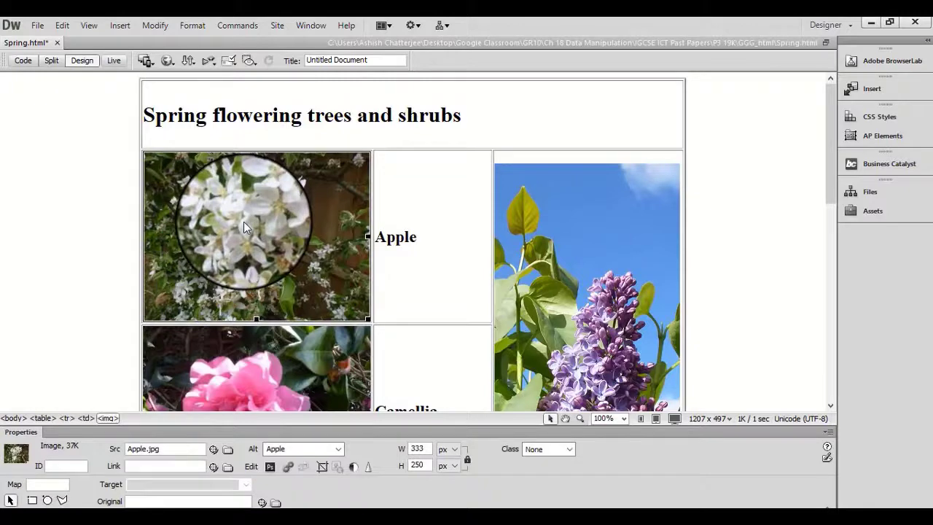
double_click(418, 449)
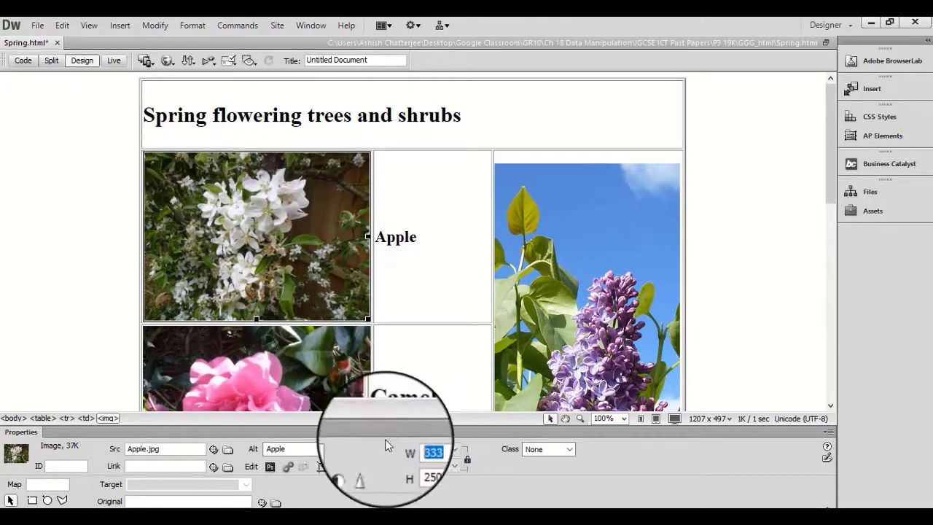
text(290)
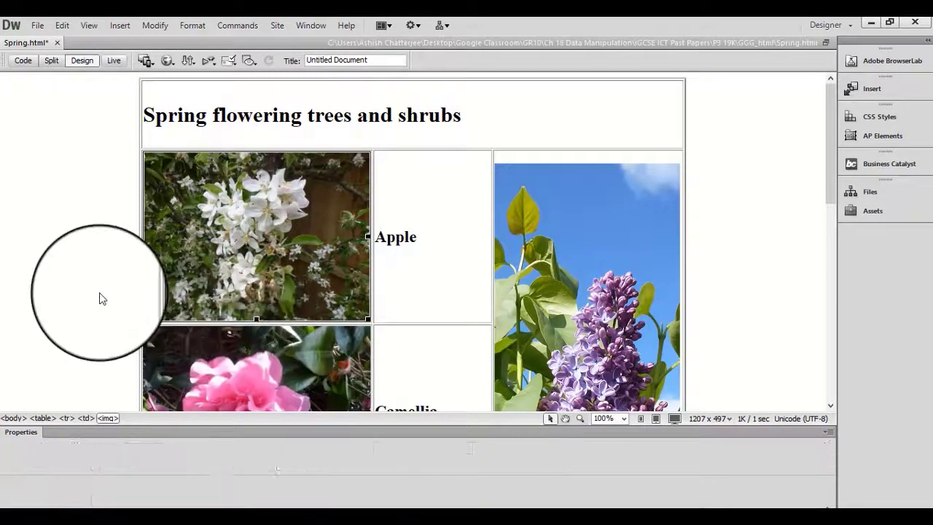
click(101, 296)
Set the width of the Camellia image to 290 pixels.
scroll(99, 293, down, 3)
click(242, 304)
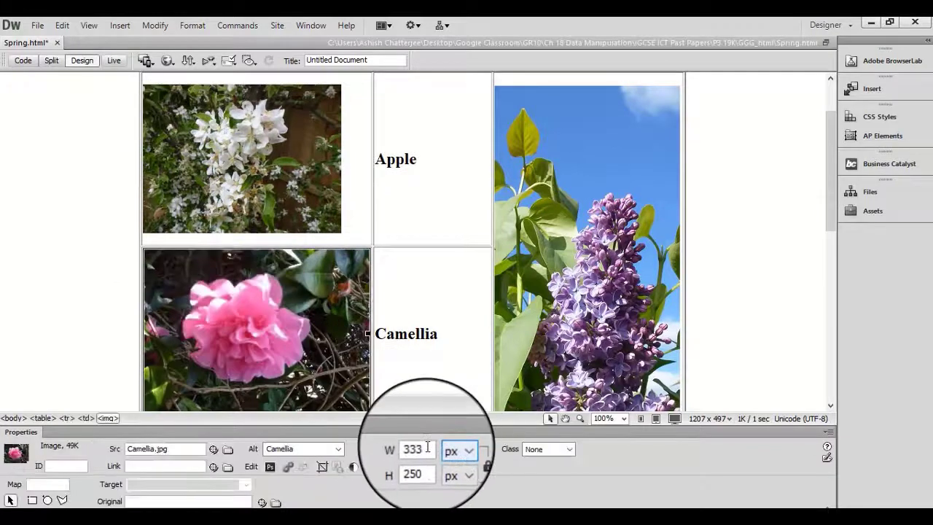
double_click(427, 448)
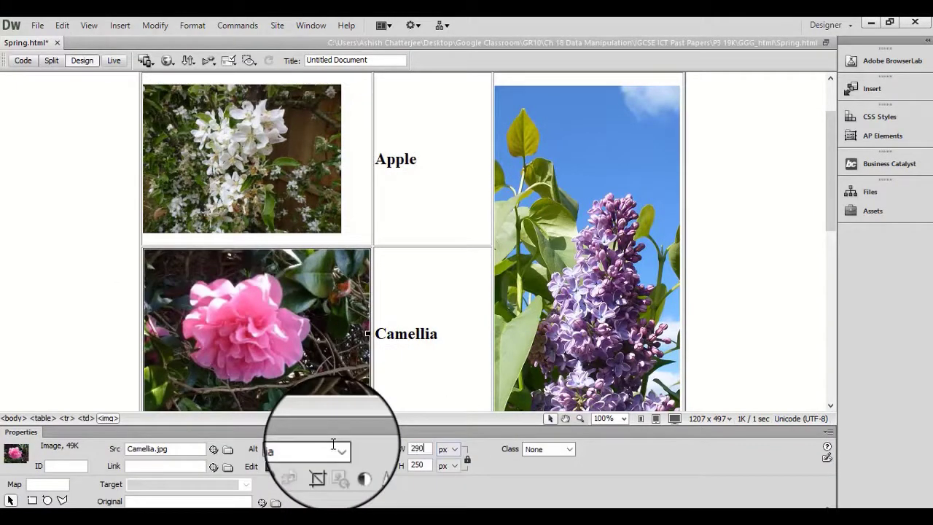
click(109, 333)
Set the widths of the Cherry and Forsythia images to 290 pixels and save the Spring.html page.
scroll(109, 333, down, 5)
click(209, 272)
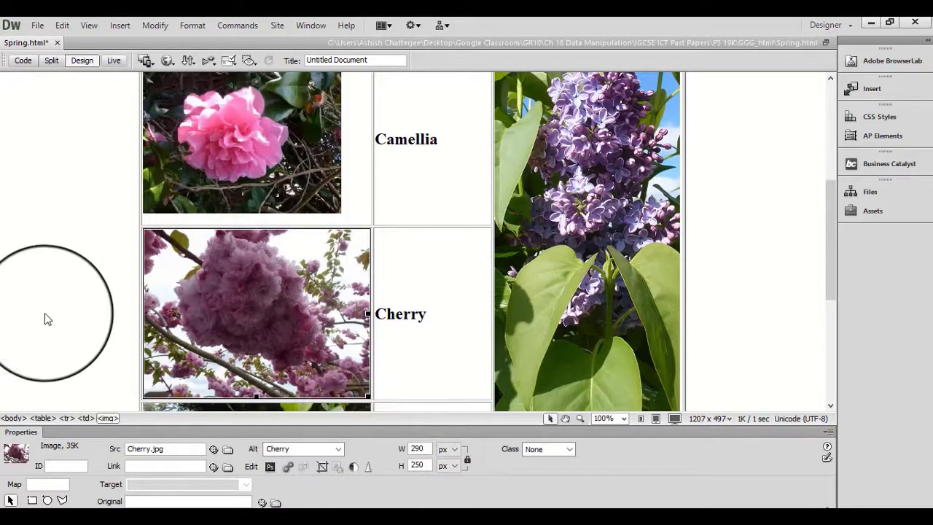
click(33, 302)
scroll(33, 302, down, 3)
click(318, 401)
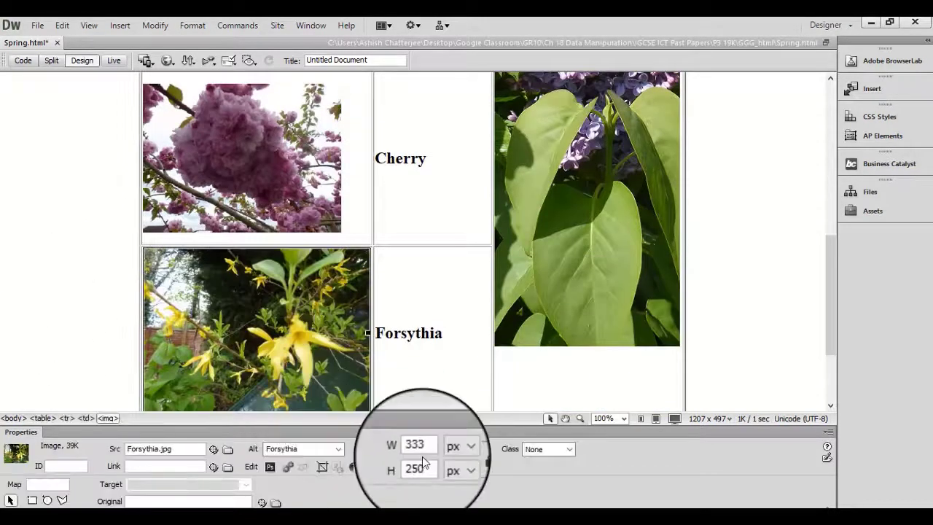
double_click(418, 448)
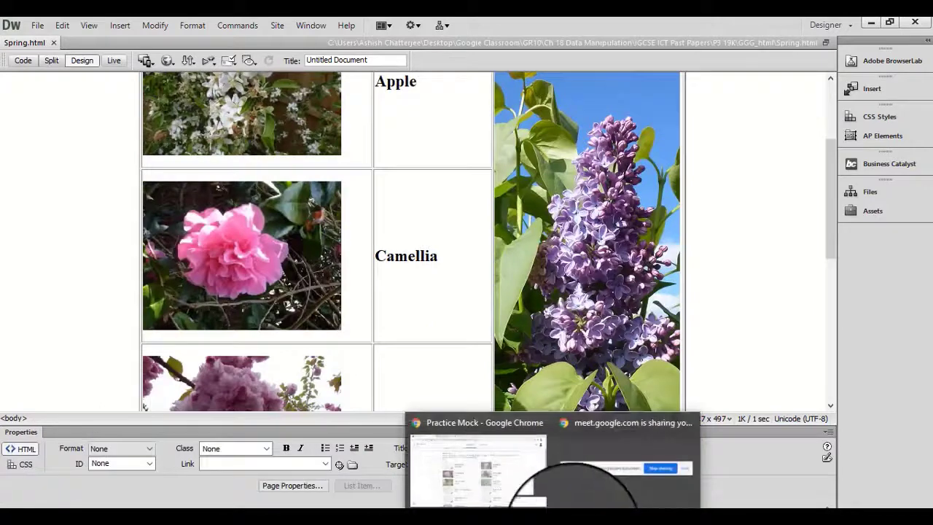
Read question 10 in the exam paper PDF, open GGGtext from the GGG_html folder in File Explorer and copy all its text.
click(683, 503)
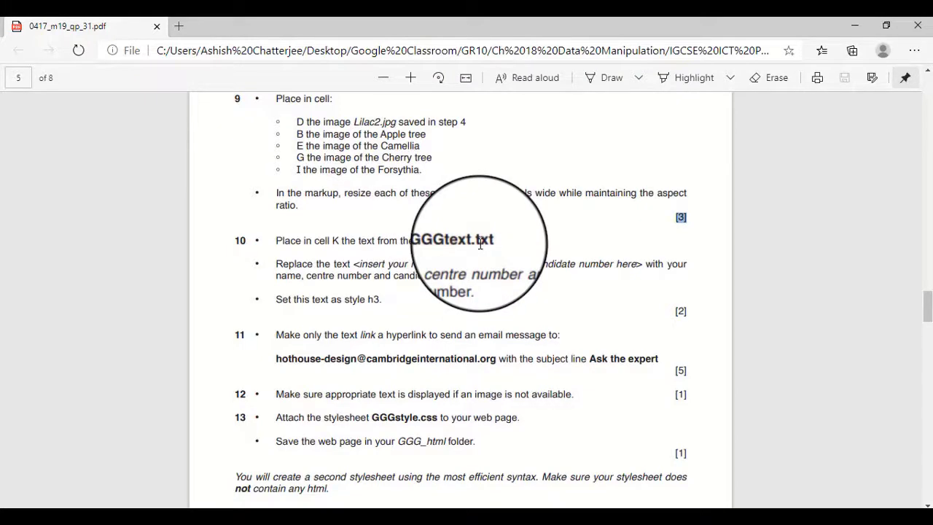
click(349, 522)
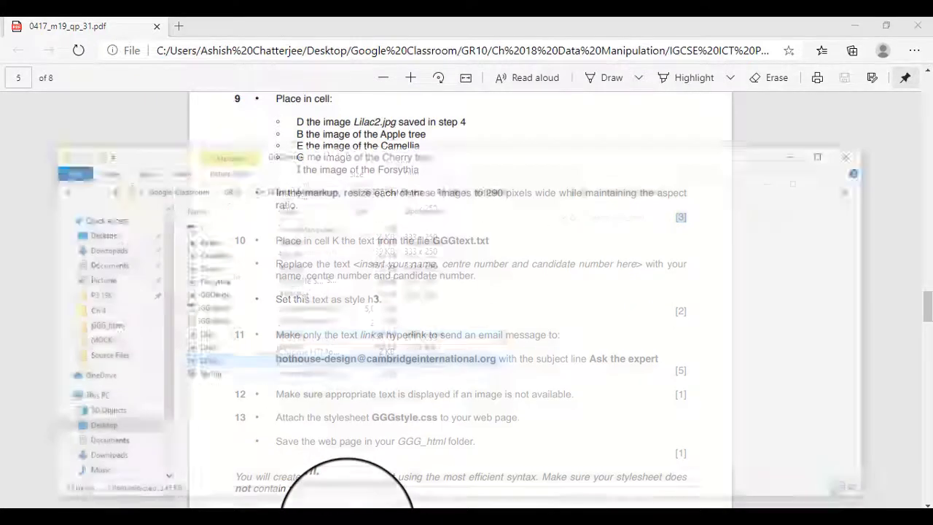
click(201, 299)
double_click(201, 304)
drag(707, 237, 0, 215)
key(ctrl+c)
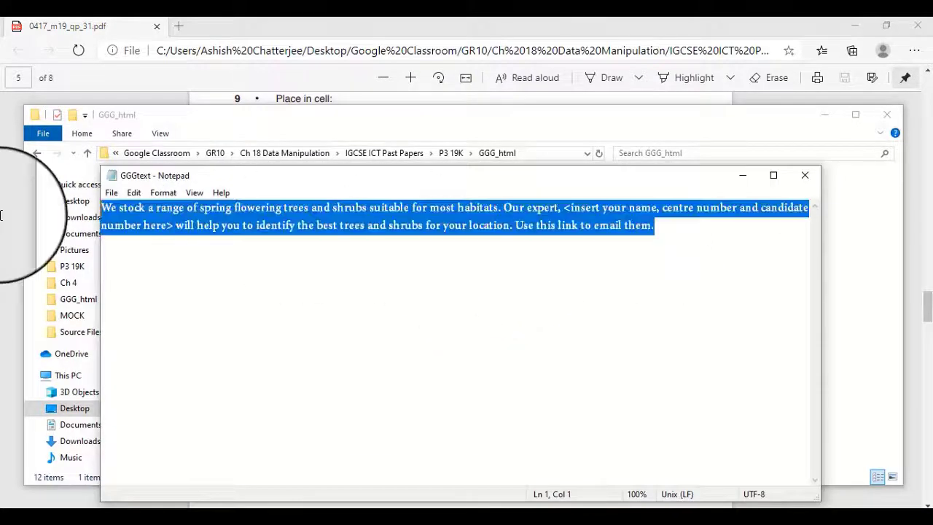
Confirm cell K's position in the exam paper's table diagram and paste the GGGtext content into the Spring page's full-width last-row cell.
click(492, 522)
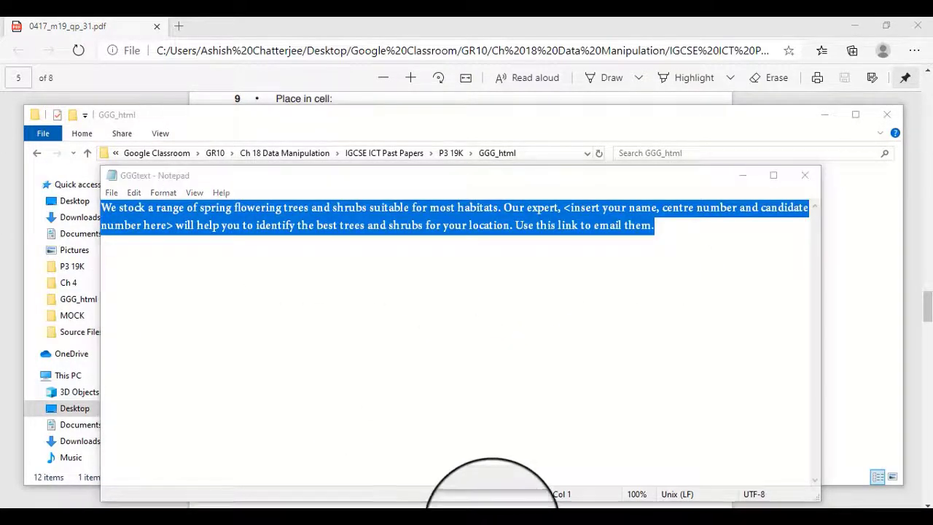
scroll(223, 321, down, 10)
click(223, 334)
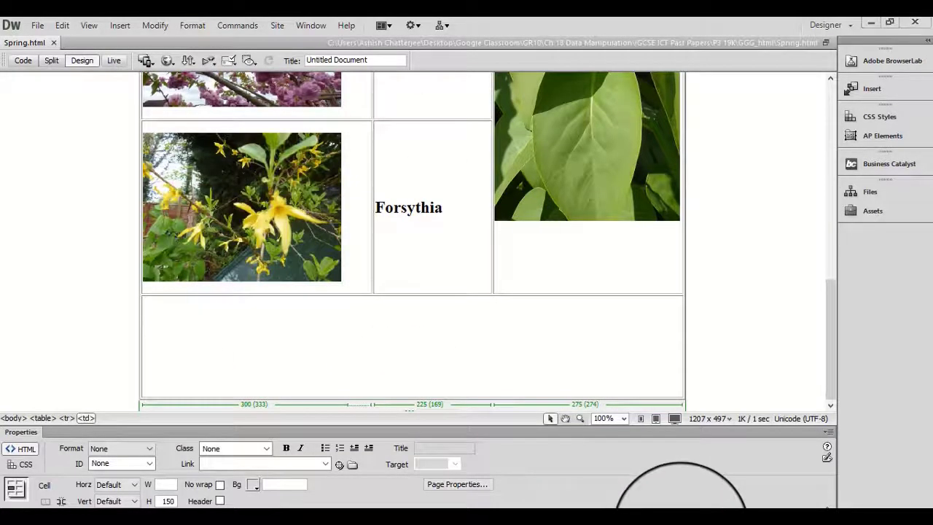
click(682, 522)
scroll(338, 218, up, 15)
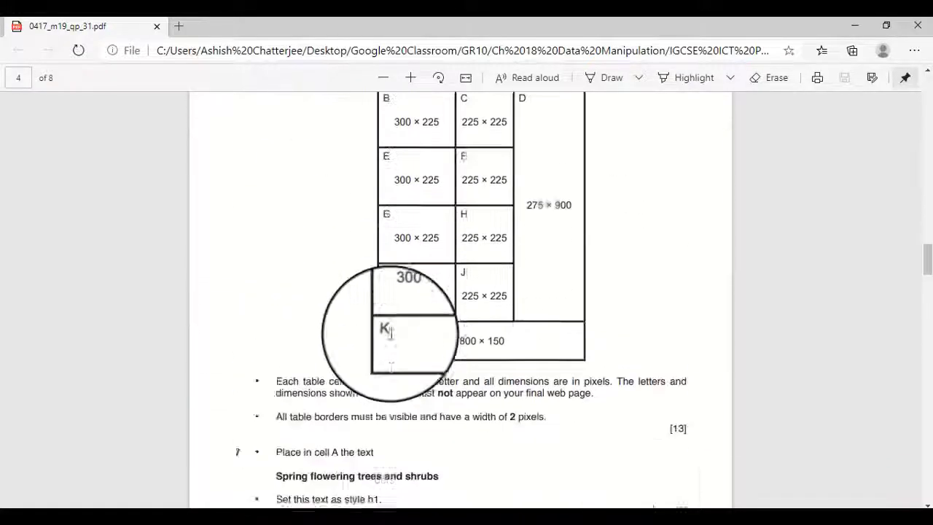
scroll(394, 320, down, 5)
click(457, 517)
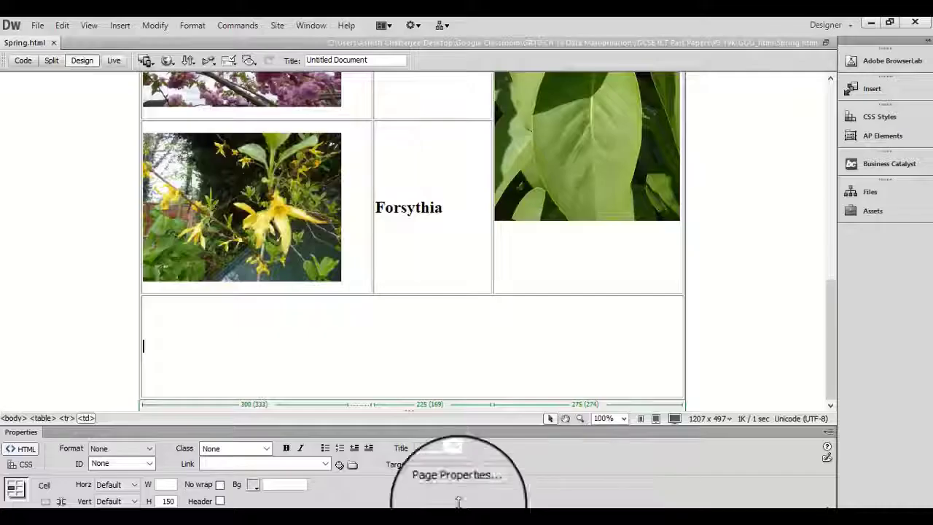
key(ctrl+v)
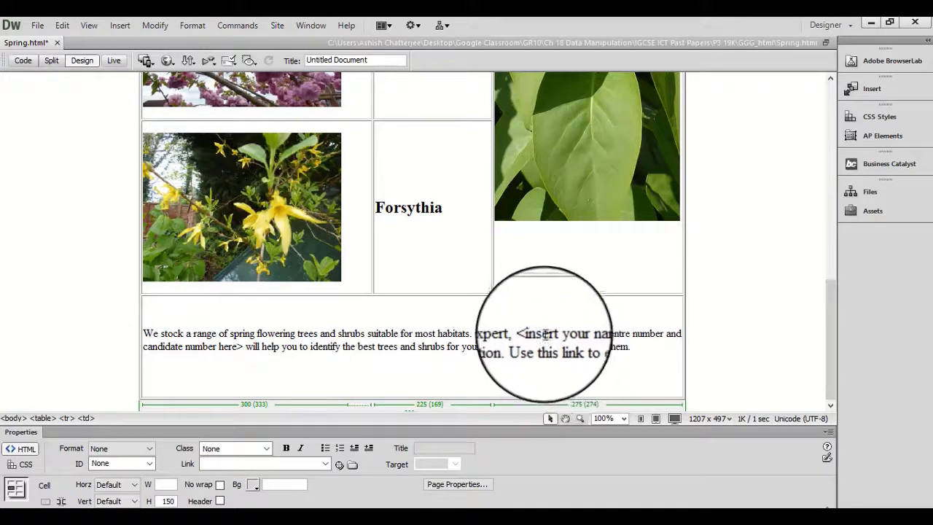
Replace the placeholder wording in cell K's paragraph with the candidate's name, centre number and candidate number.
drag(531, 334, 592, 333)
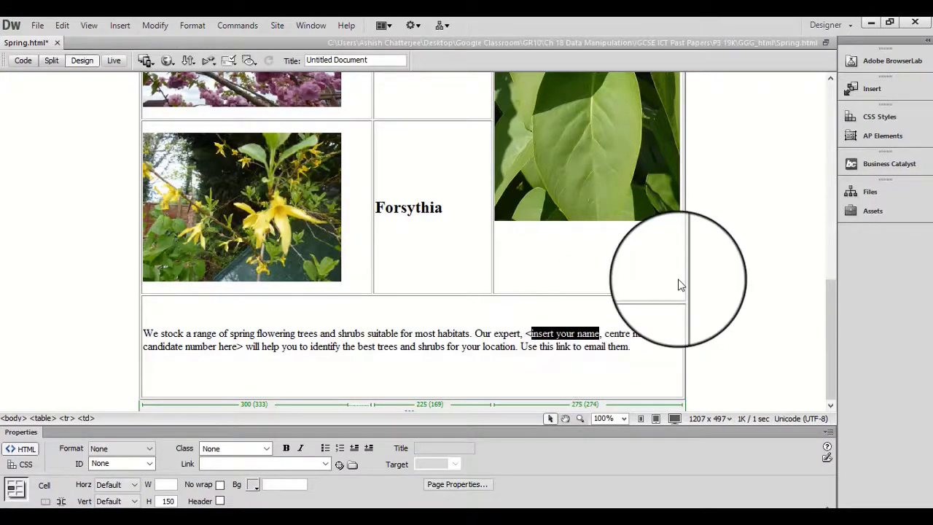
text(Yo)
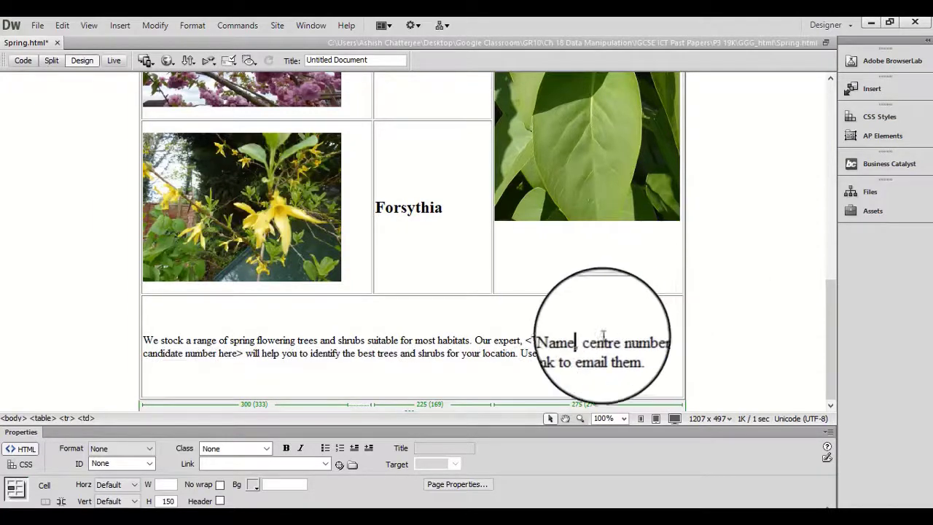
drag(589, 341, 633, 340)
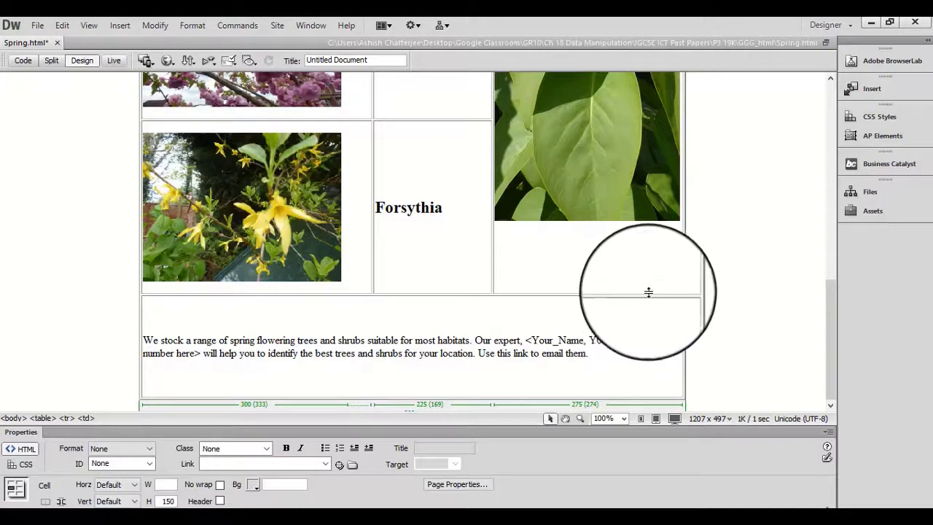
drag(633, 344, 199, 366)
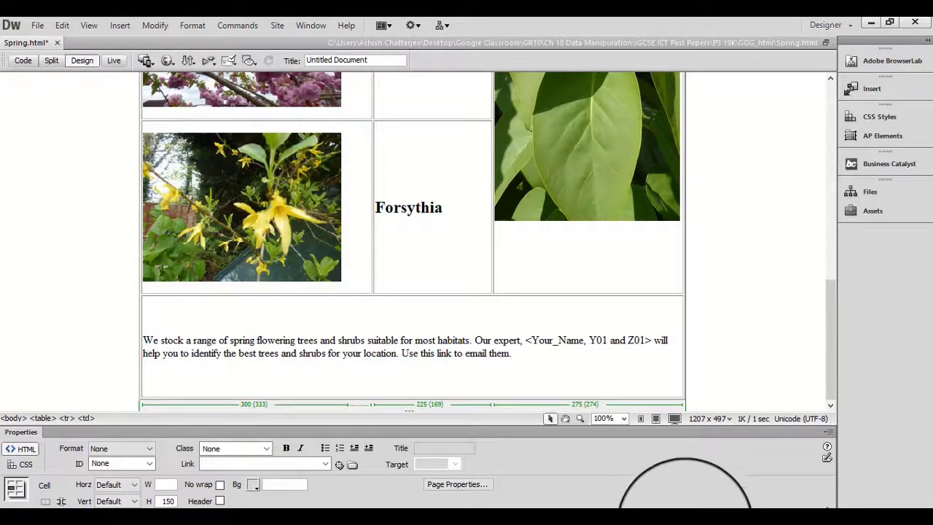
Check question 10 in the exam paper PDF and format cell K's whole paragraph as Heading 3.
click(685, 522)
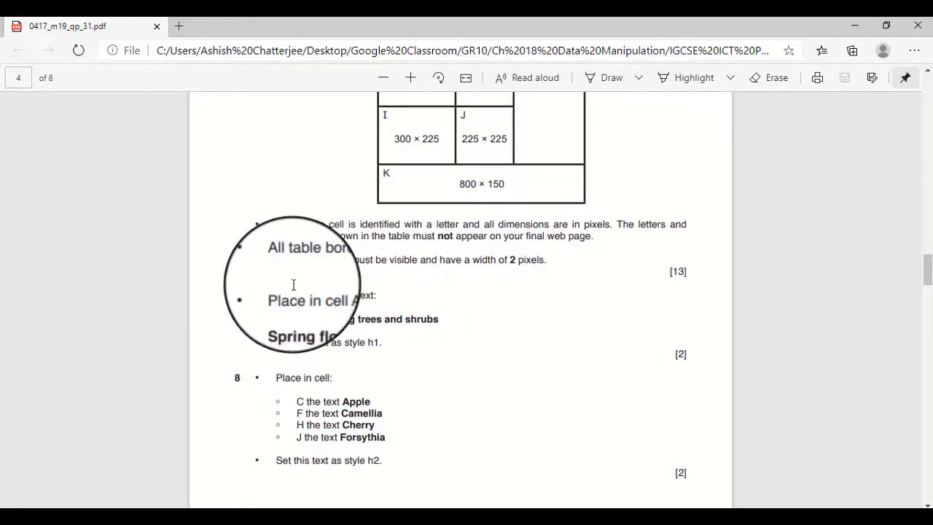
scroll(300, 285, down, 7)
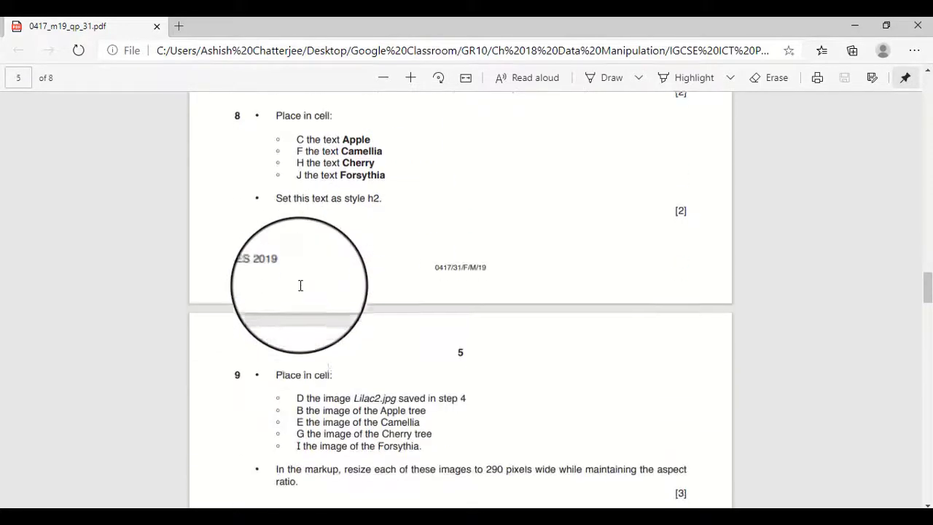
scroll(300, 285, down, 4)
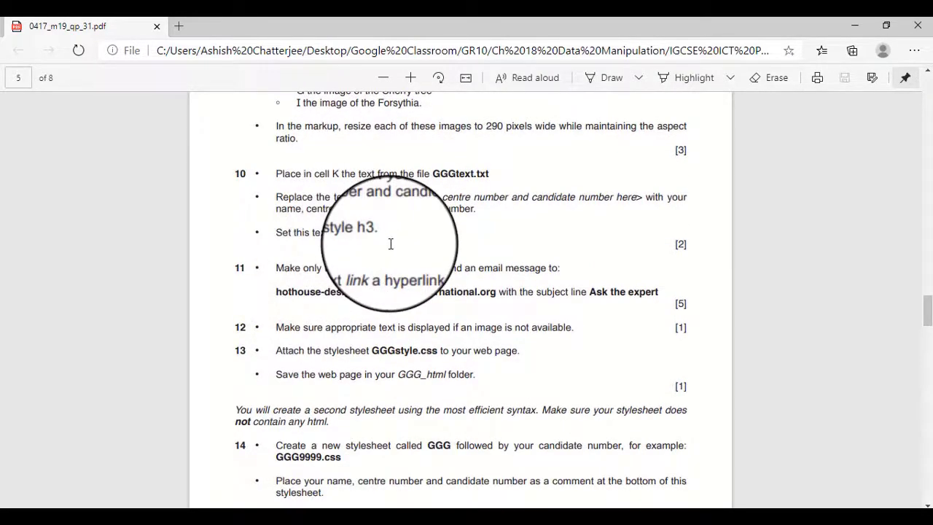
click(486, 520)
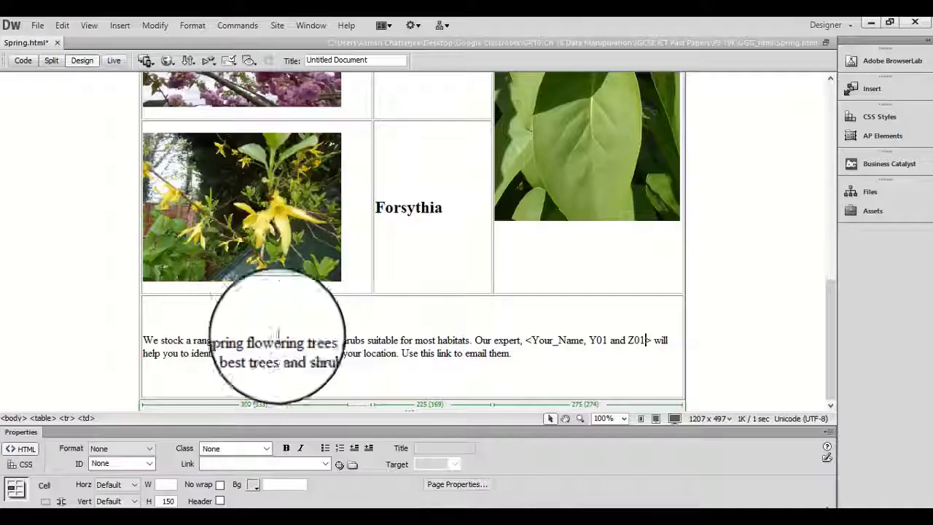
drag(514, 355, 143, 340)
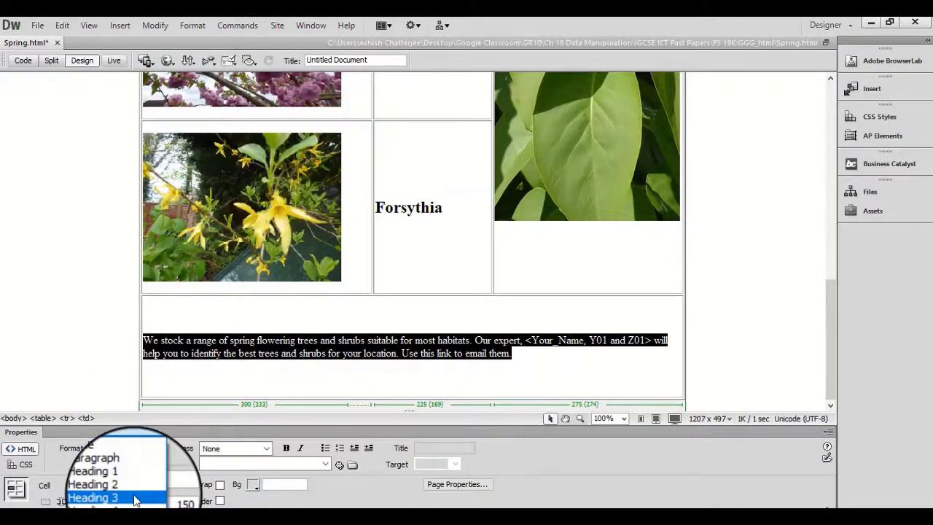
click(134, 500)
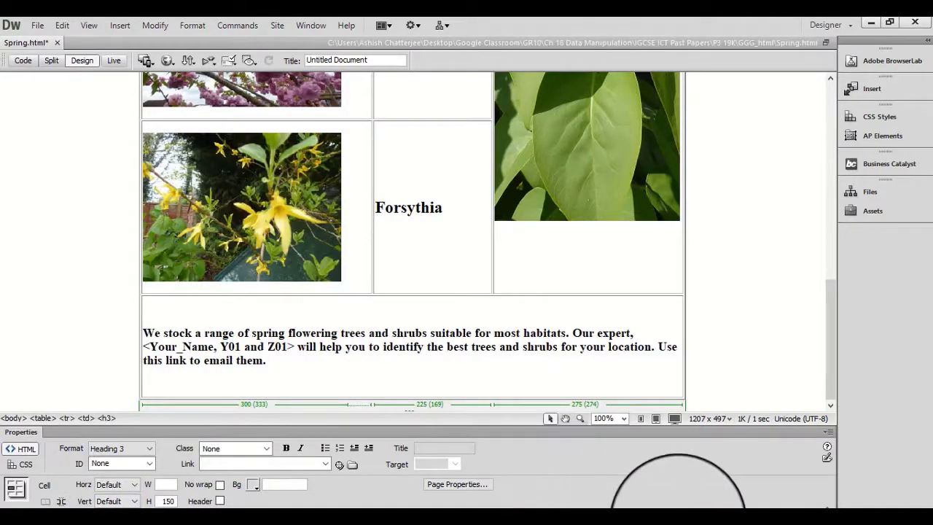
Read question 11 in the exam paper PDF and start an email link for the word "link" in cell K's paragraph.
click(685, 520)
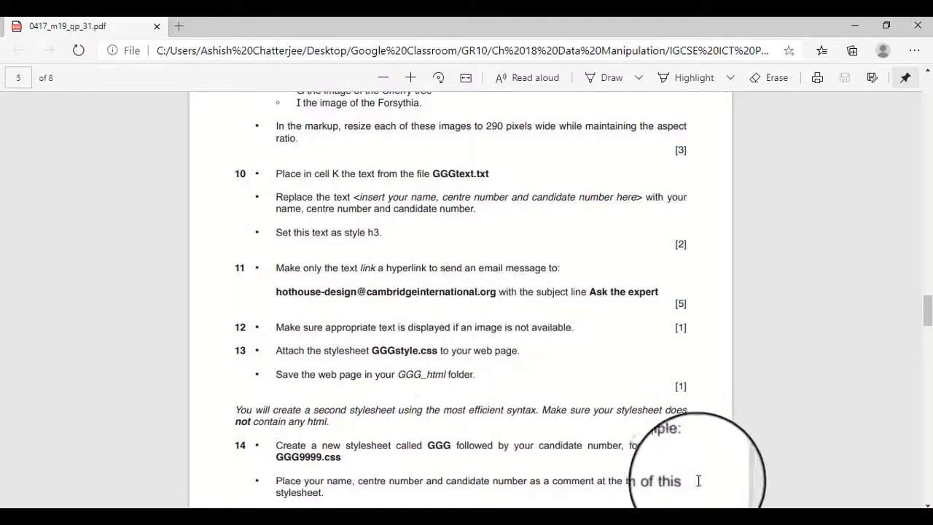
click(689, 524)
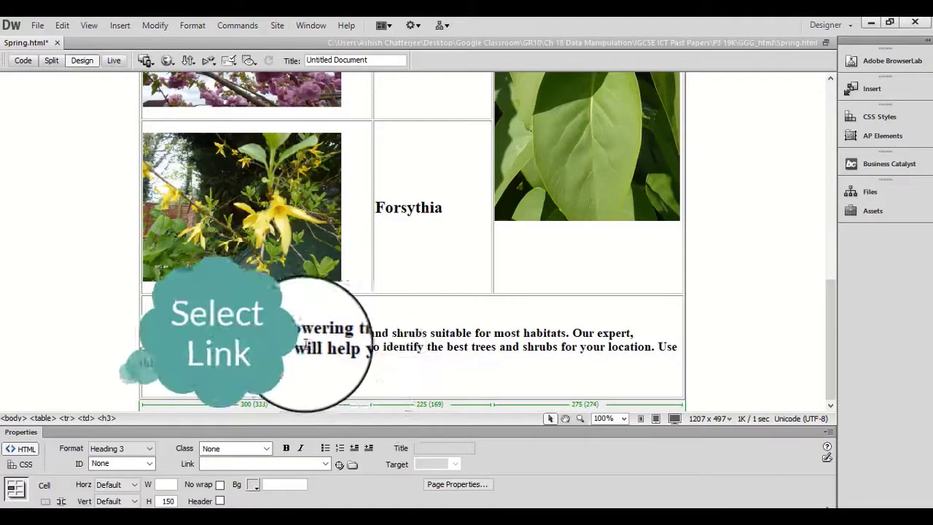
click(110, 27)
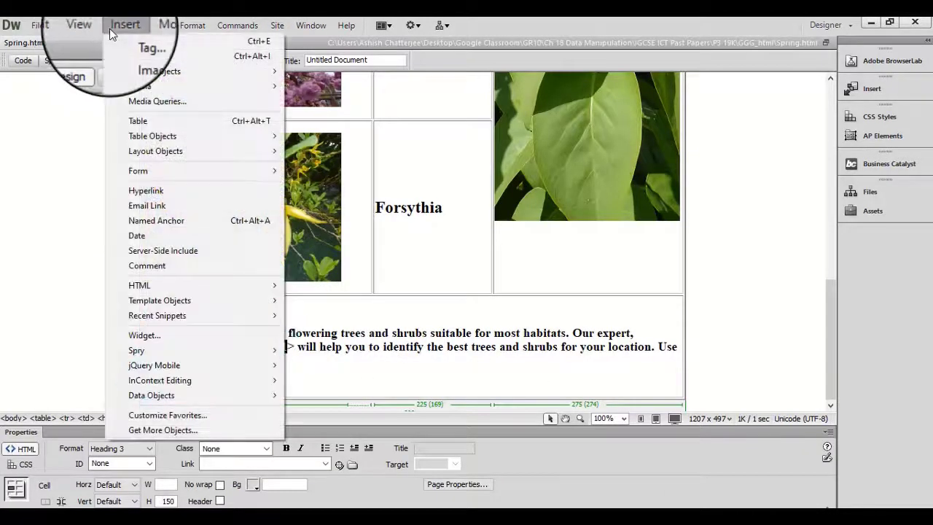
click(164, 207)
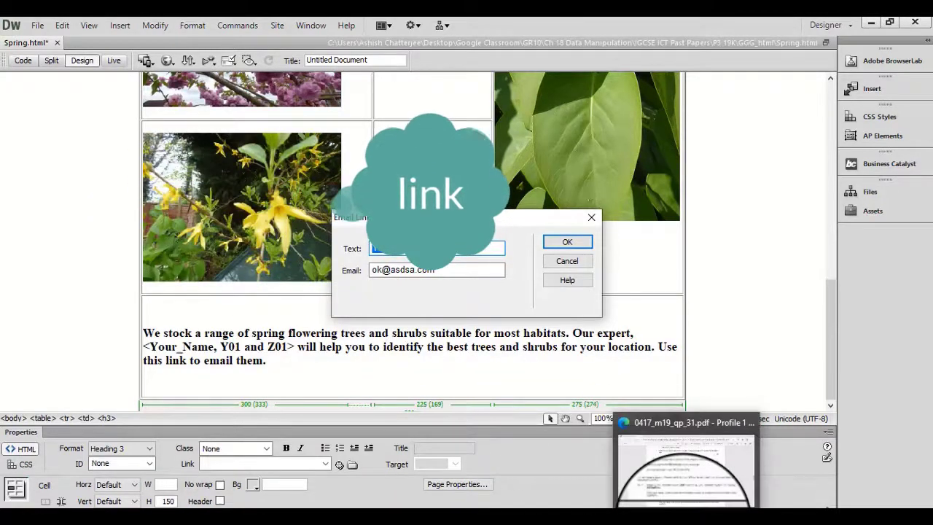
click(683, 496)
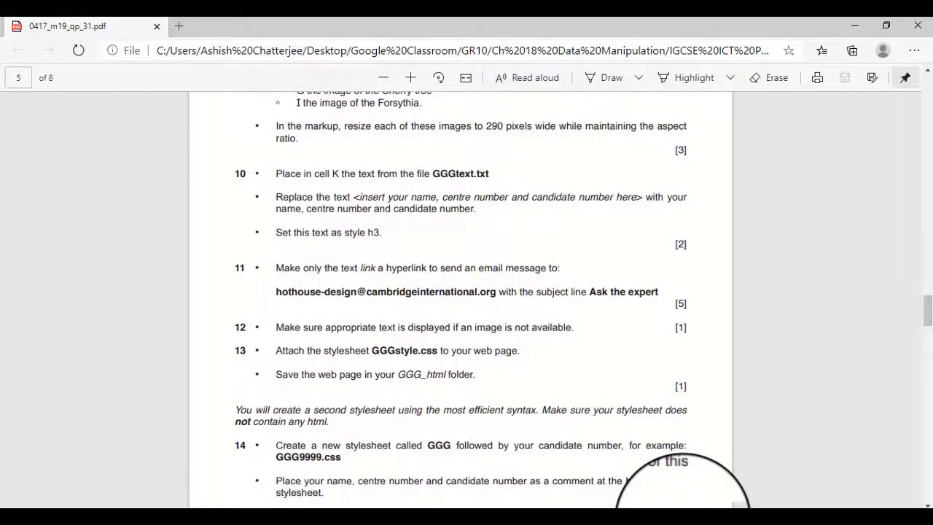
key(alt+Tab)
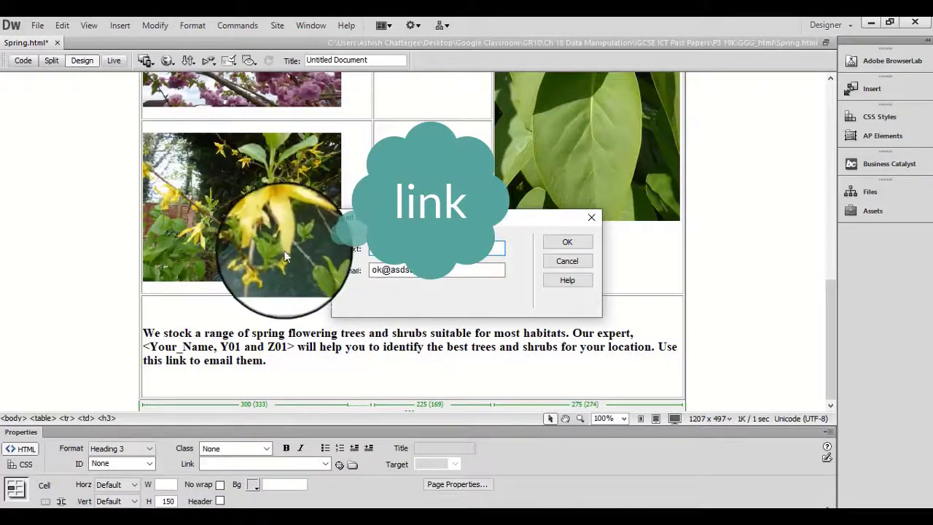
Copy the contact's email address from question 11 in the exam paper PDF and apply it as the email link's address in Dreamweaver.
click(685, 509)
right_click(276, 295)
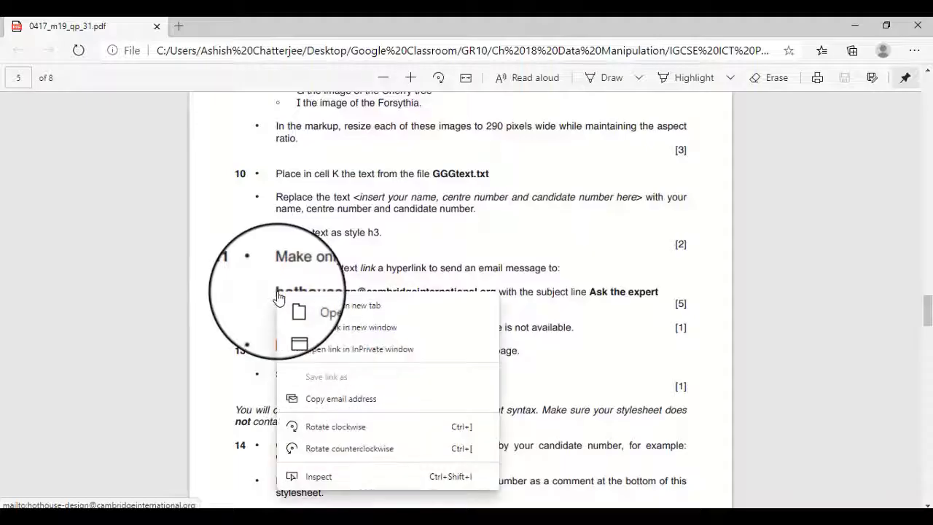
click(364, 397)
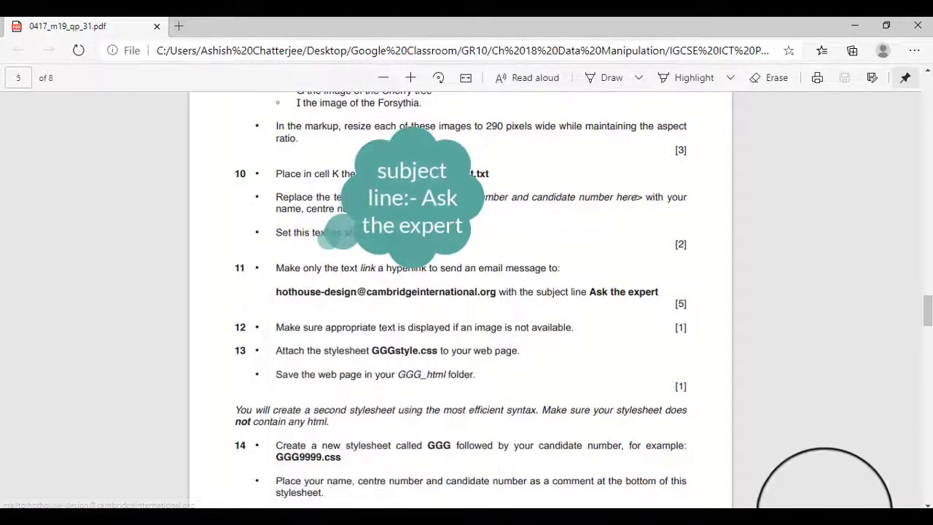
click(489, 519)
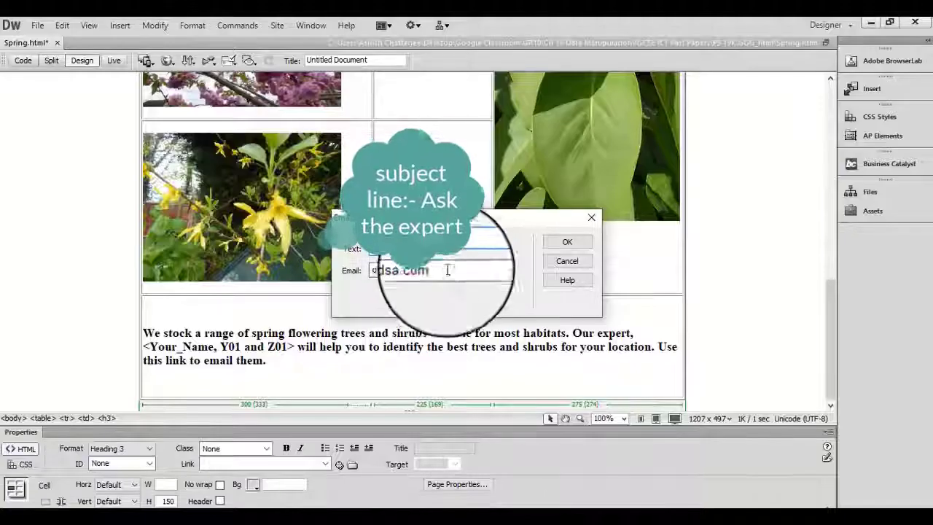
drag(447, 269, 233, 258)
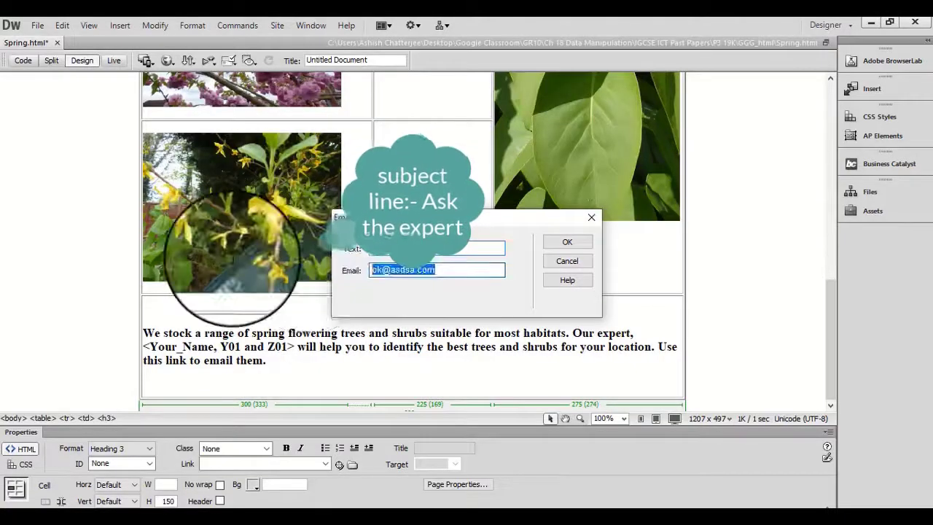
click(567, 241)
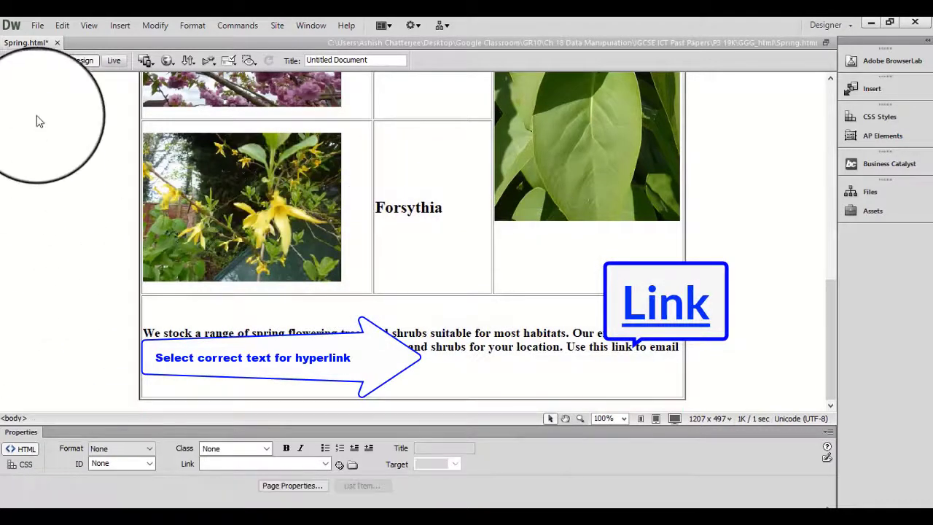
Review the Spring page's markup and its full layout from the heading to cell K, and save Spring.html.
click(22, 60)
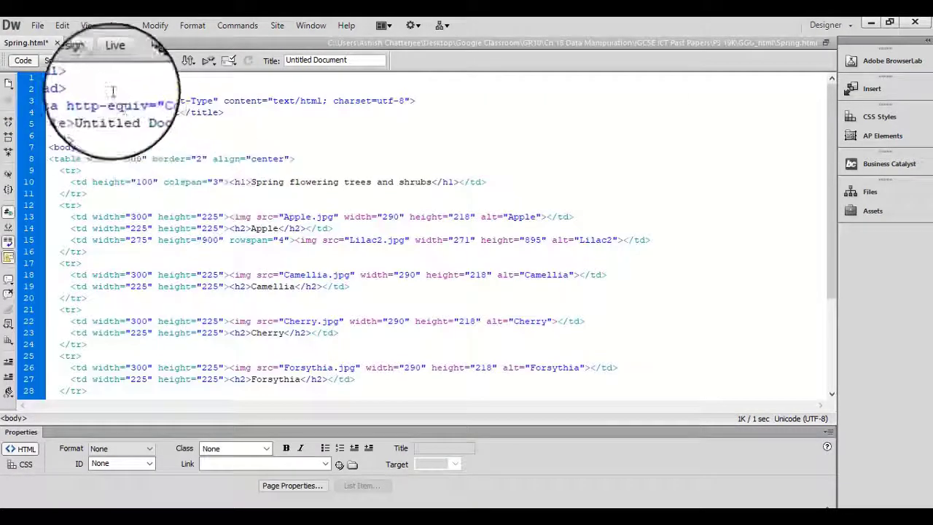
click(81, 60)
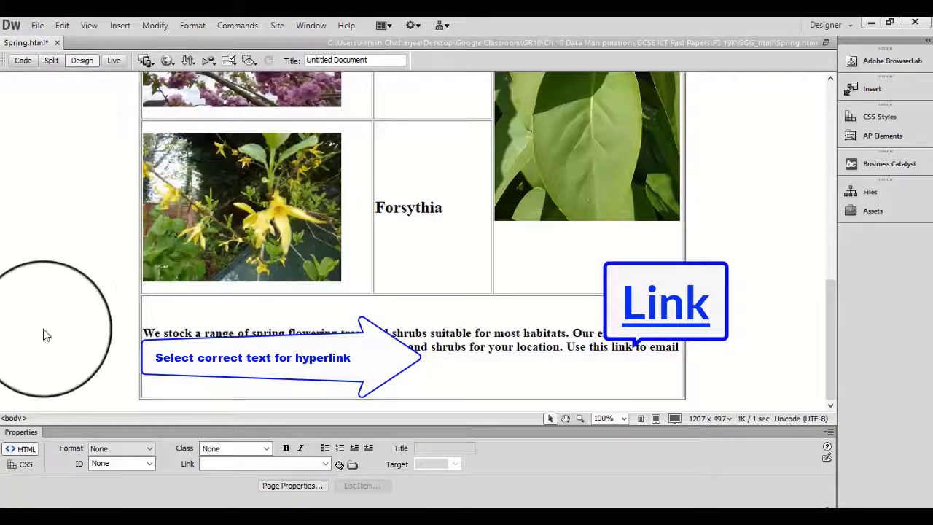
scroll(171, 306, up, 10)
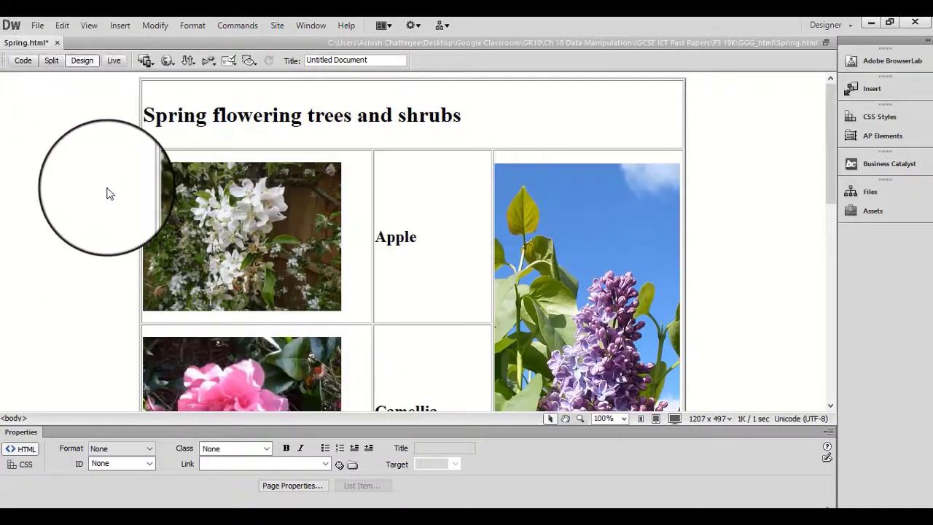
scroll(198, 279, down, 10)
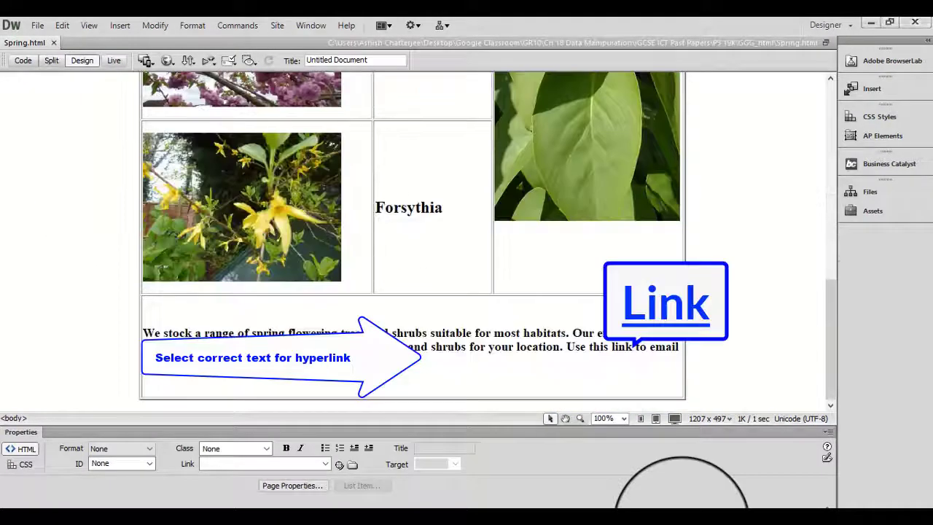
Consult the exam paper PDF and attach GGGstyle.css from the GGG_html folder to the Spring page as a linked external stylesheet.
click(683, 523)
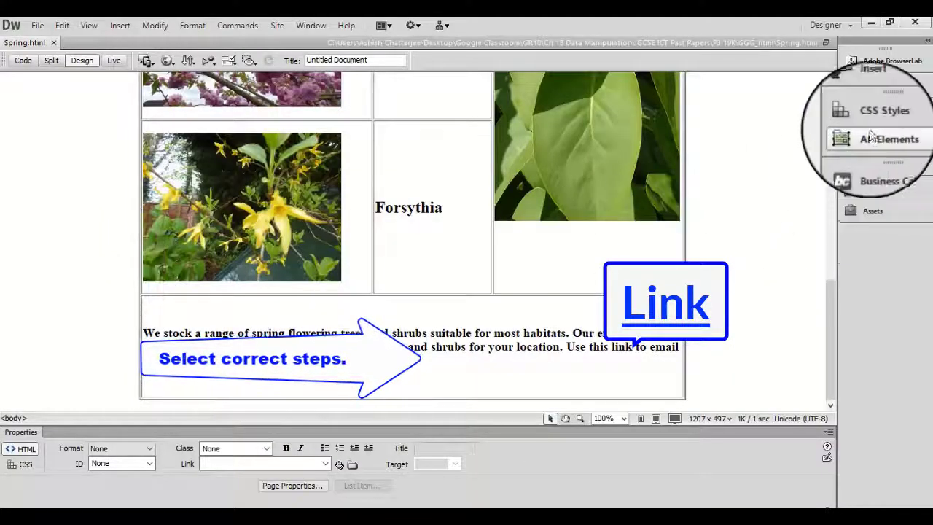
click(878, 117)
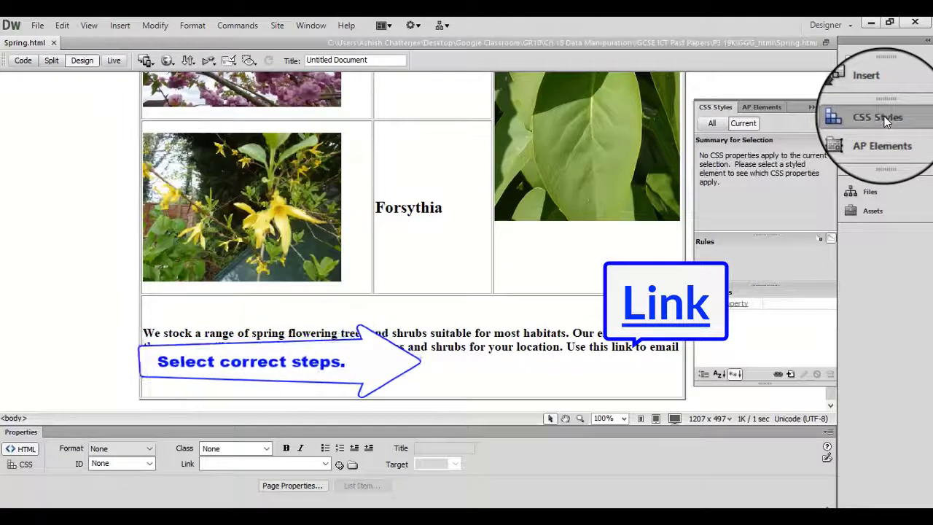
click(778, 376)
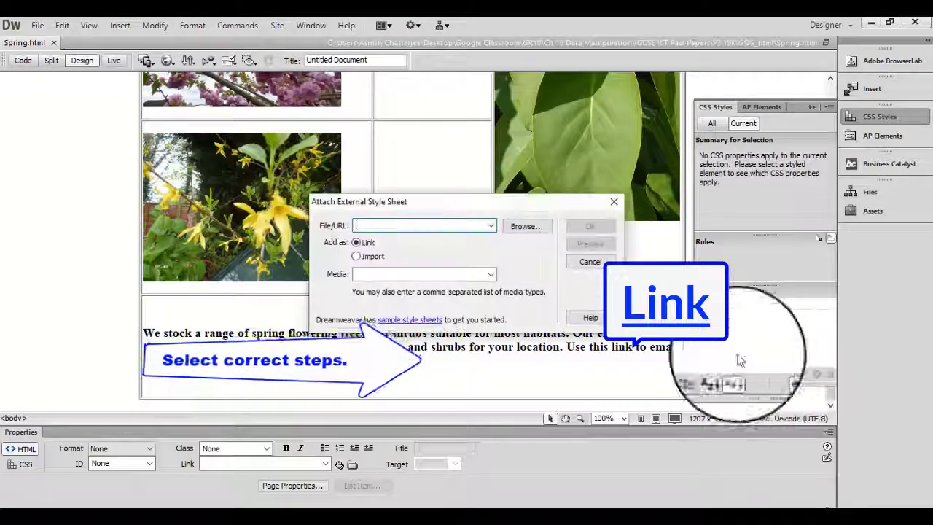
click(544, 229)
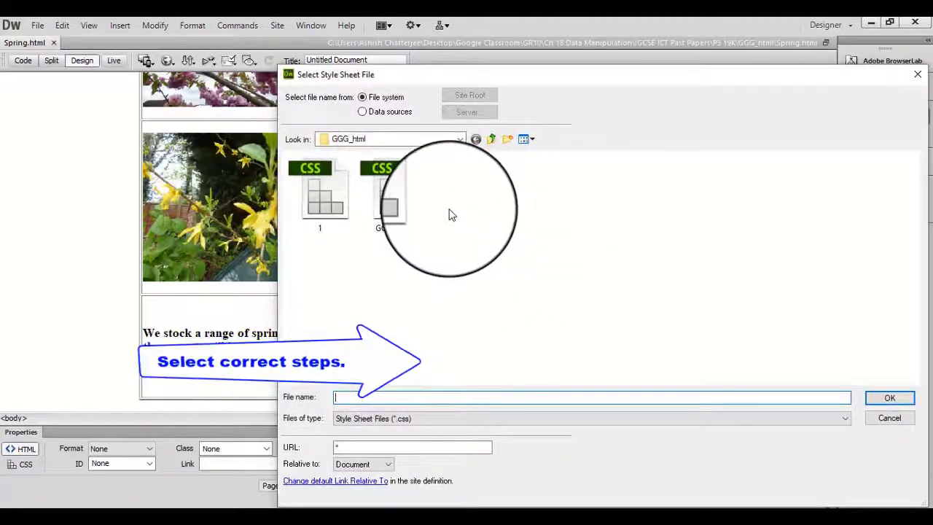
click(386, 203)
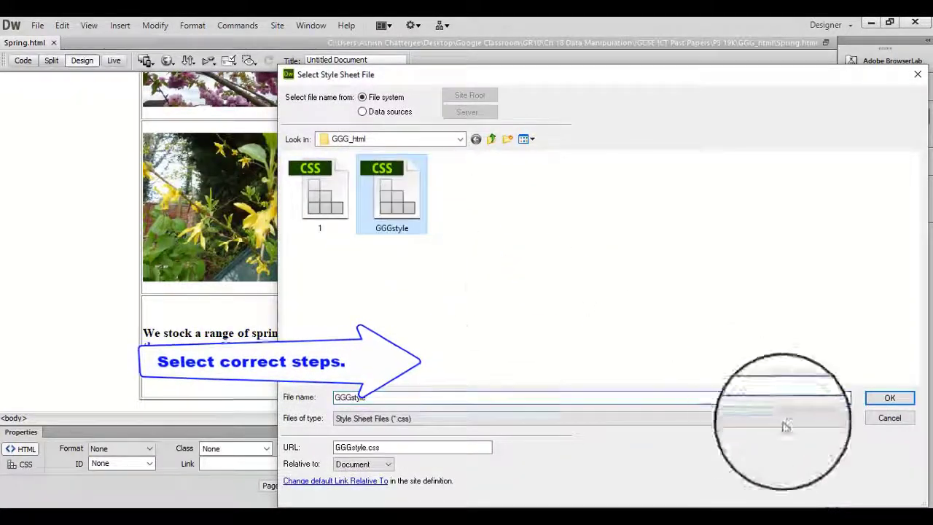
click(889, 398)
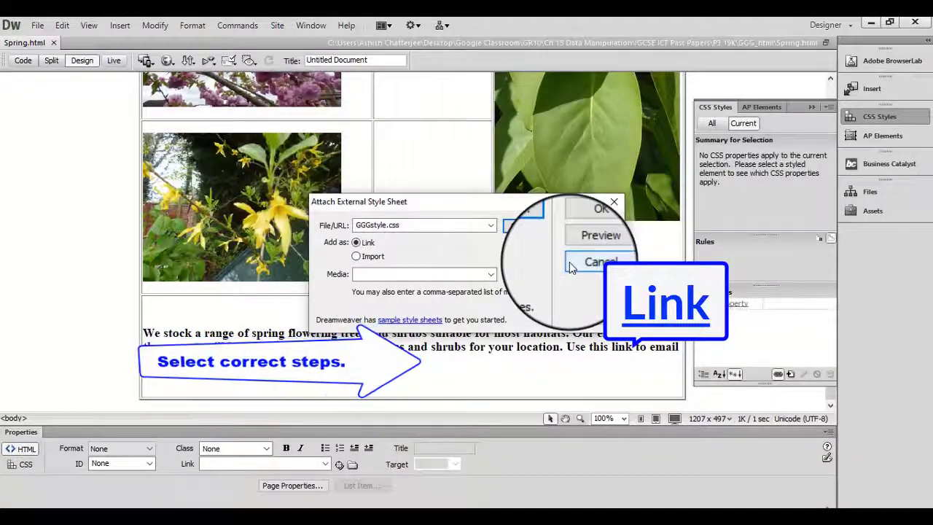
click(592, 229)
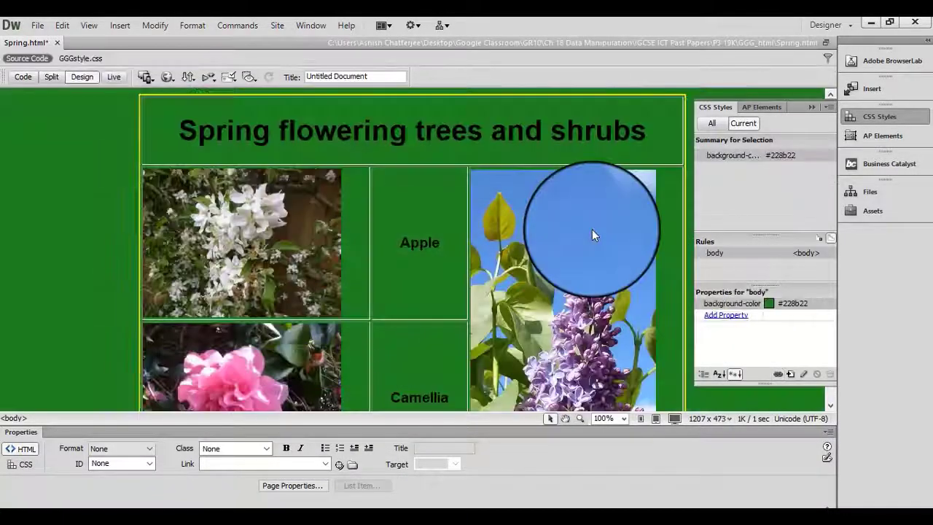
click(810, 106)
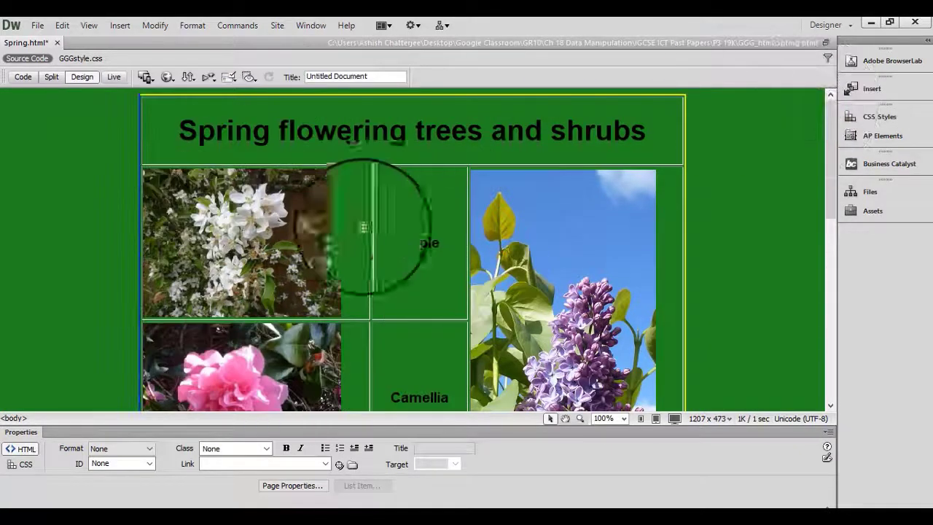